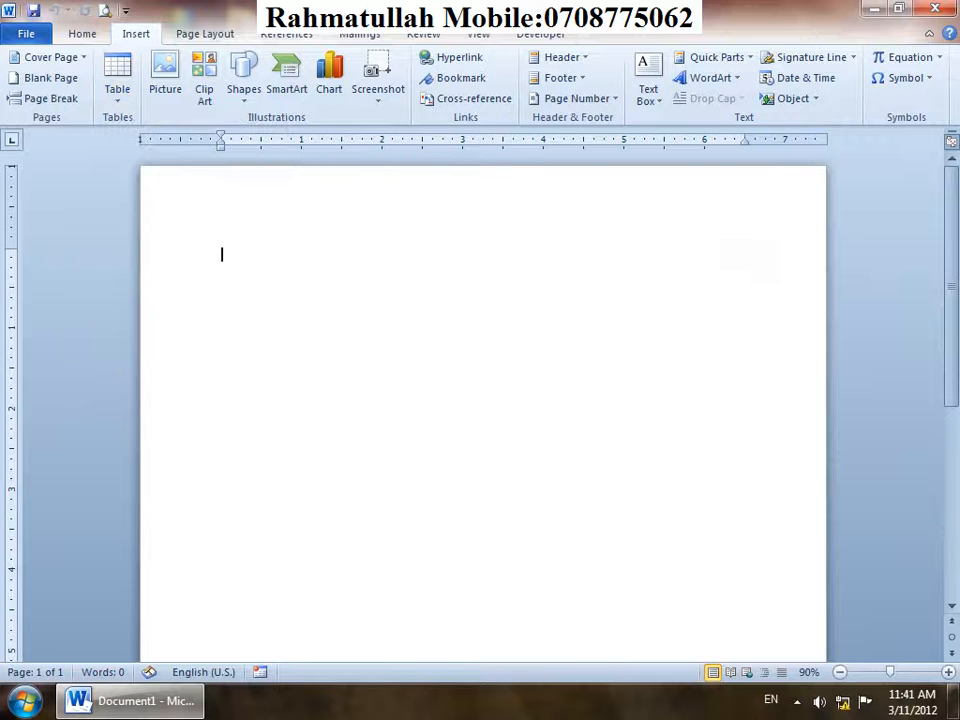
pyautogui.press('super+d')
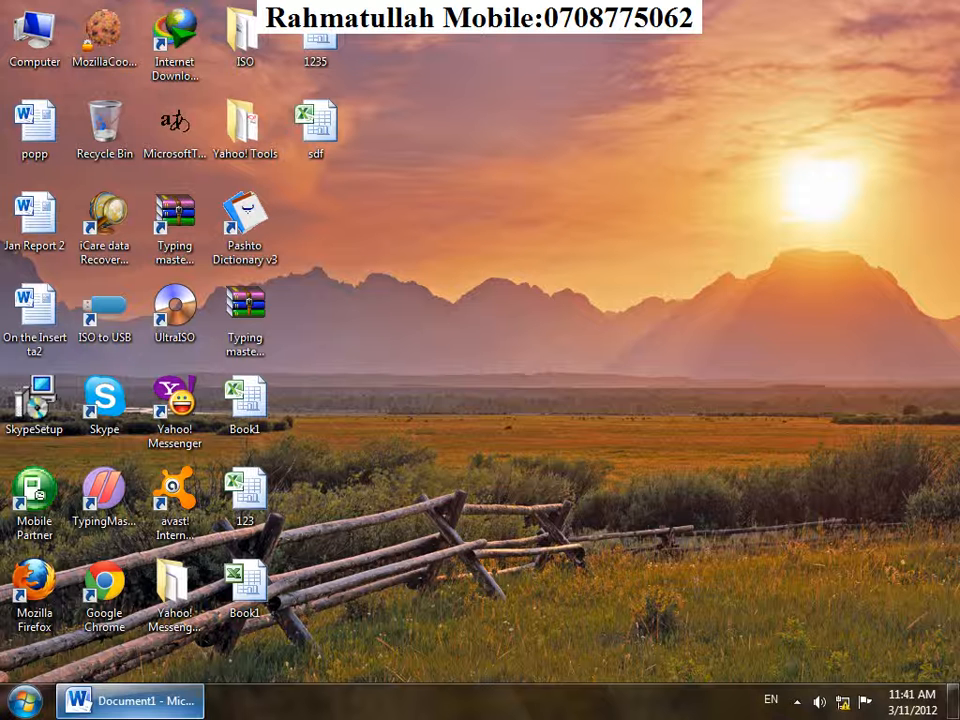
pyautogui.rightClick(380, 311)
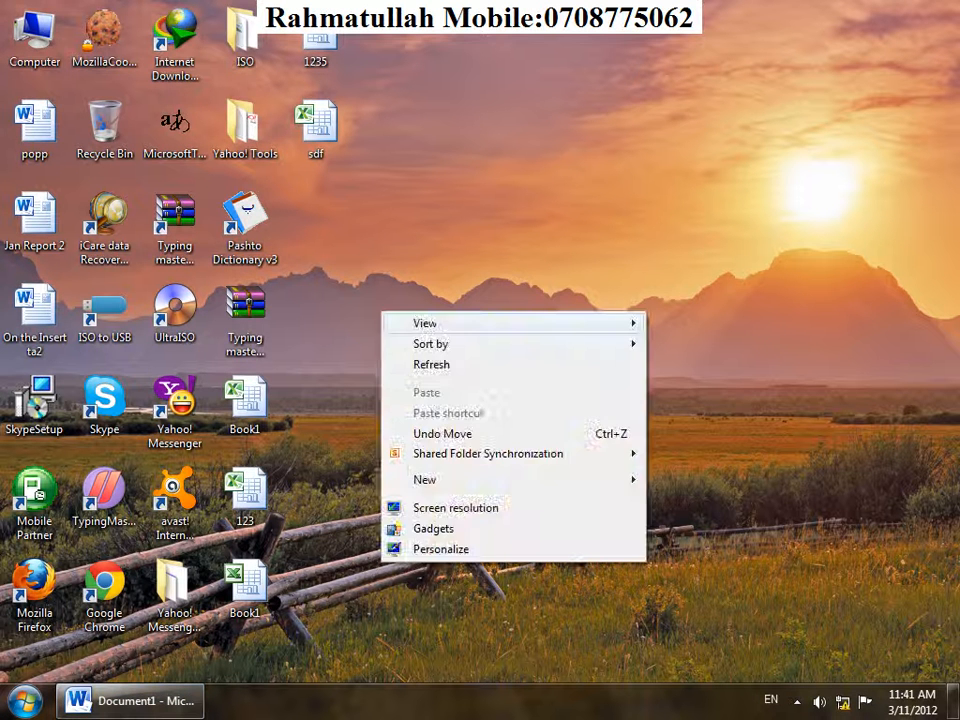
pyautogui.press('Escape')
pyautogui.rightClick(402, 229)
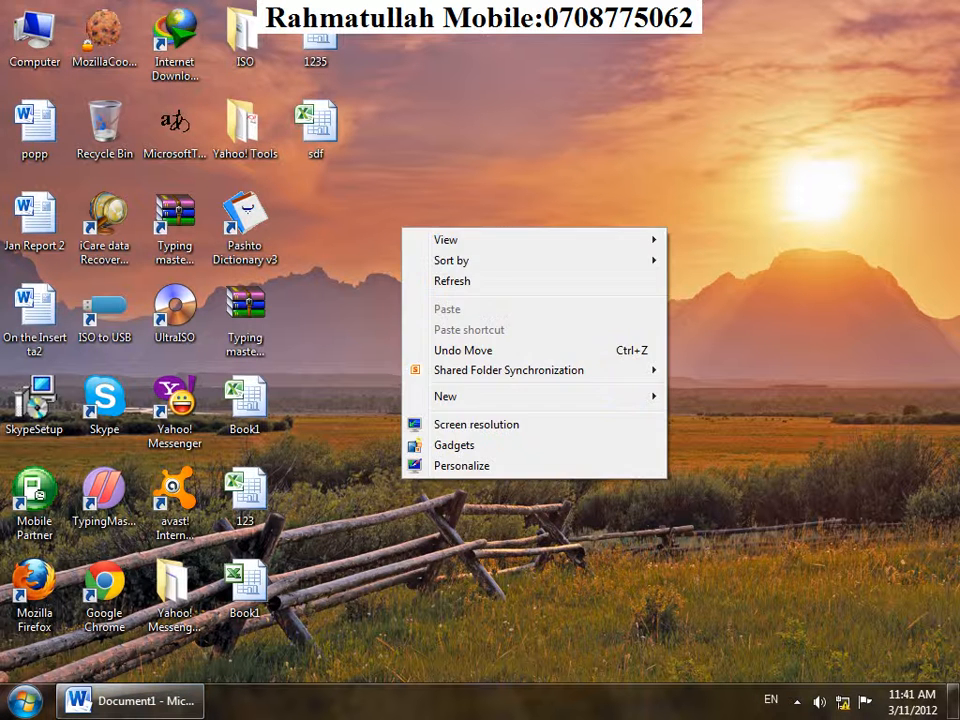
pyautogui.rightClick(425, 254)
pyautogui.click(475, 307)
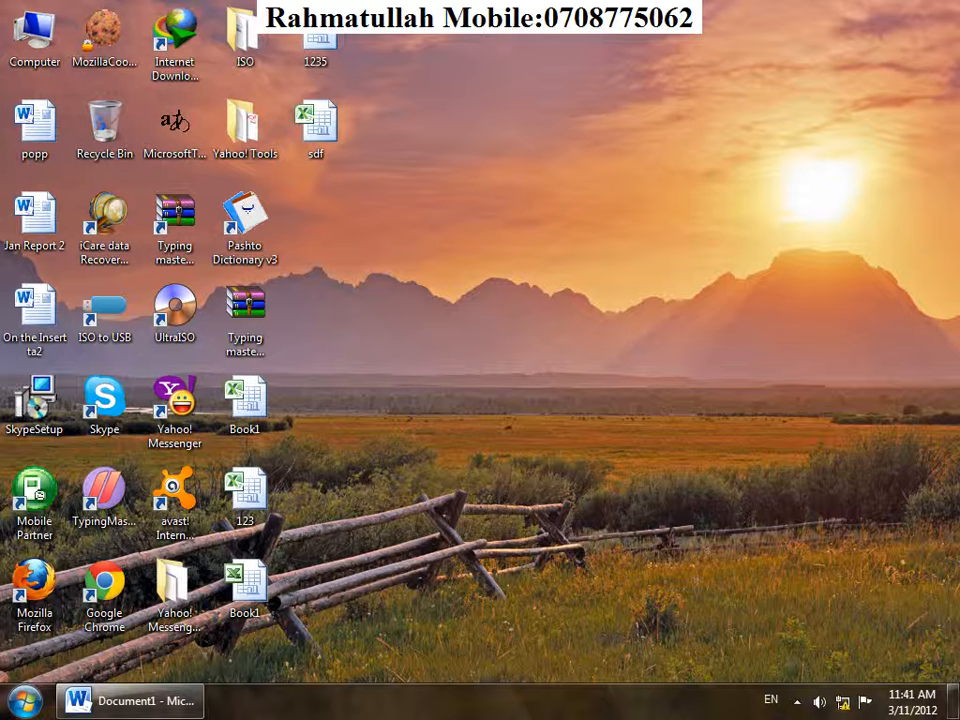
pyautogui.rightClick(472, 220)
pyautogui.click(500, 275)
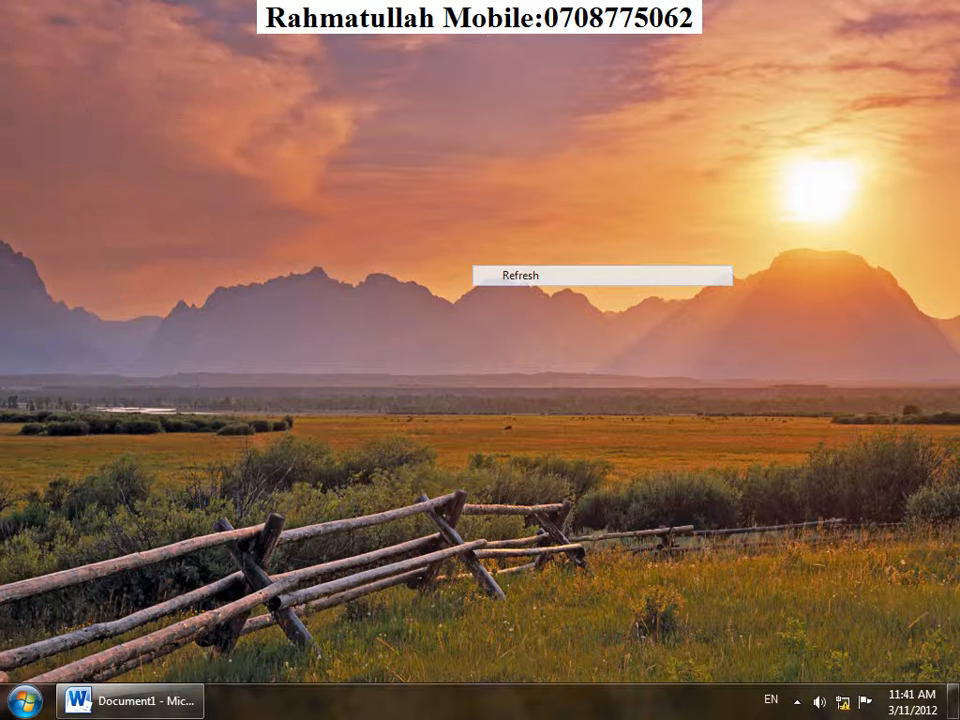
pyautogui.click(130, 701)
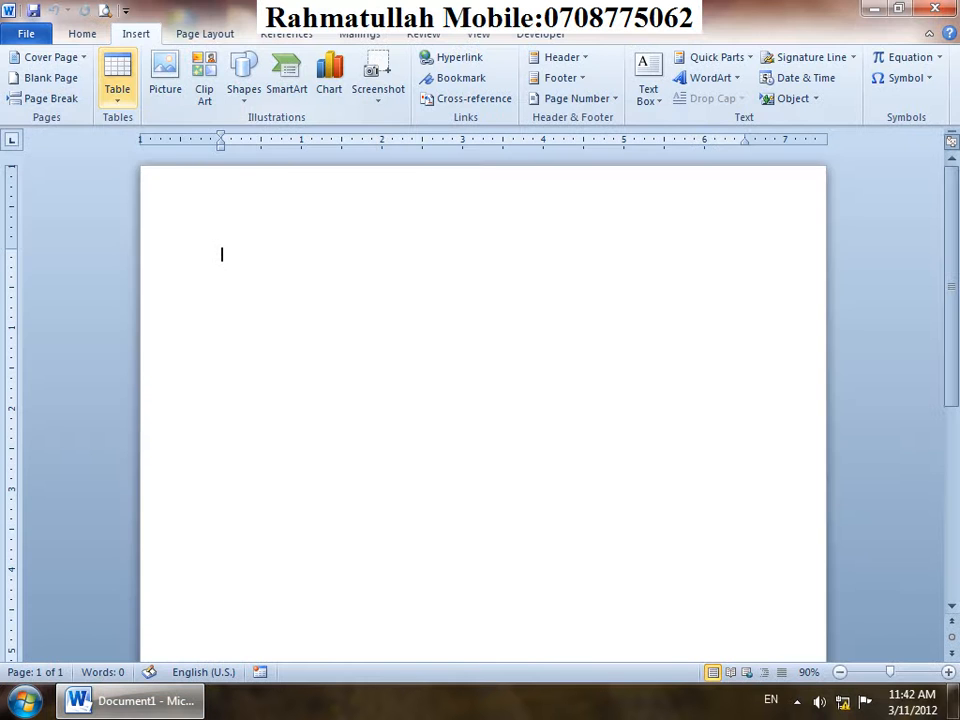
pyautogui.click(117, 78)
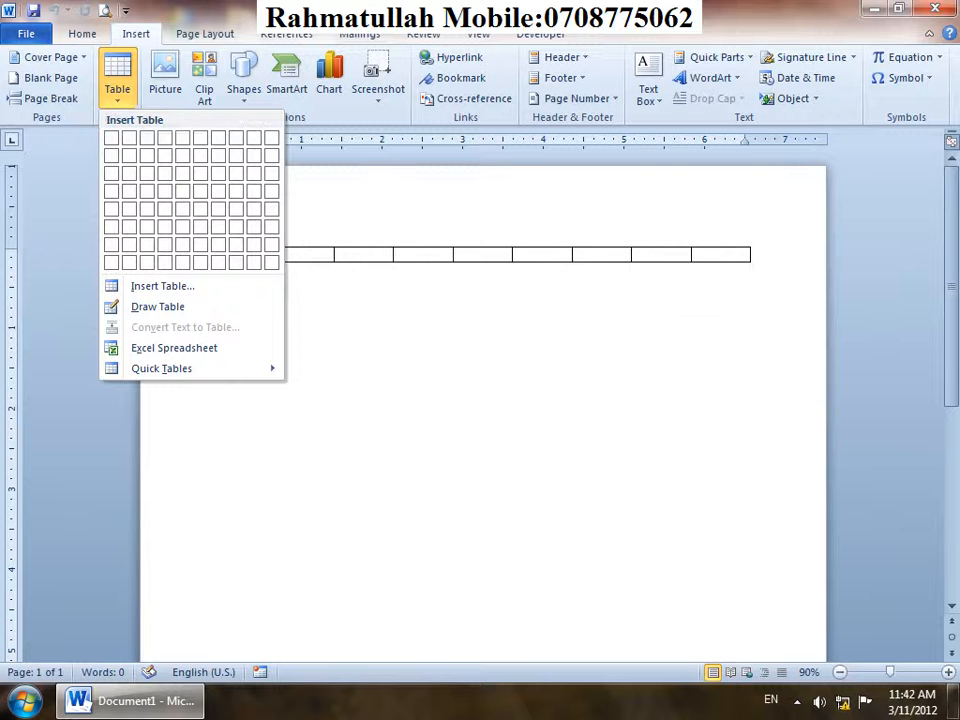
pyautogui.press('Escape')
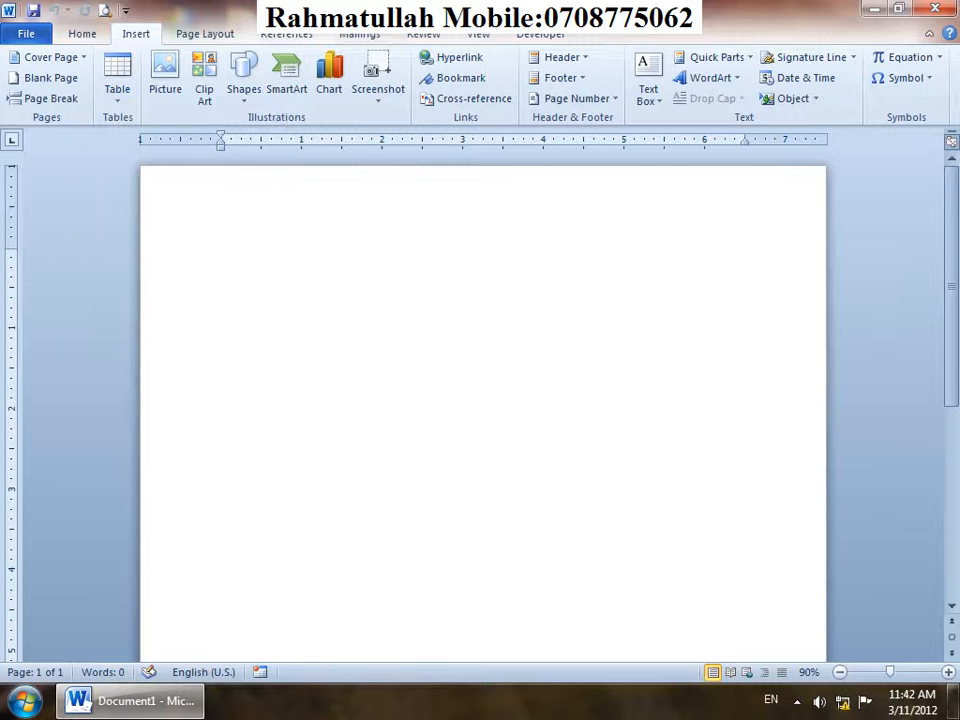
# Create a one-row, four-column table at the page's start from a line of plus signs separated by runs of equals signs.
pyautogui.write('+')
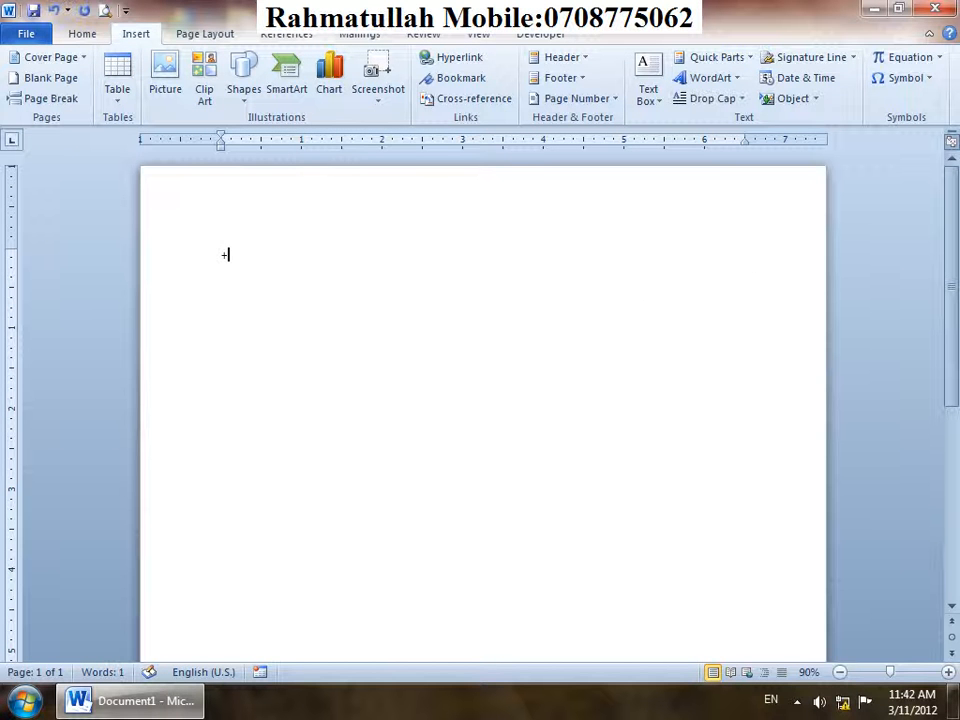
pyautogui.write('==========')
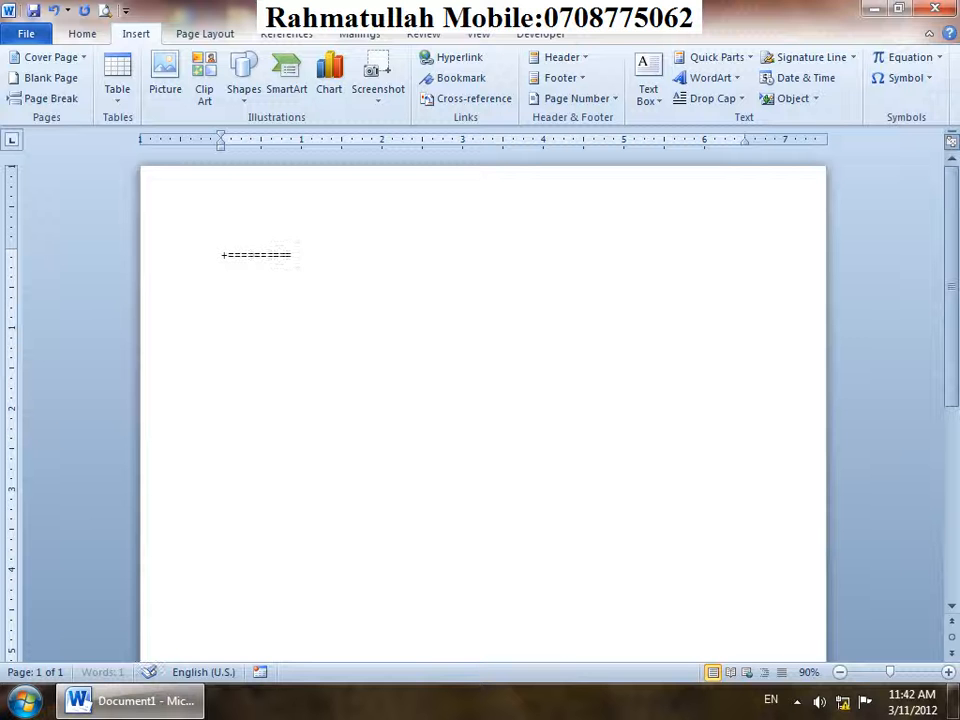
pyautogui.write('+========')
pyautogui.write('+========')
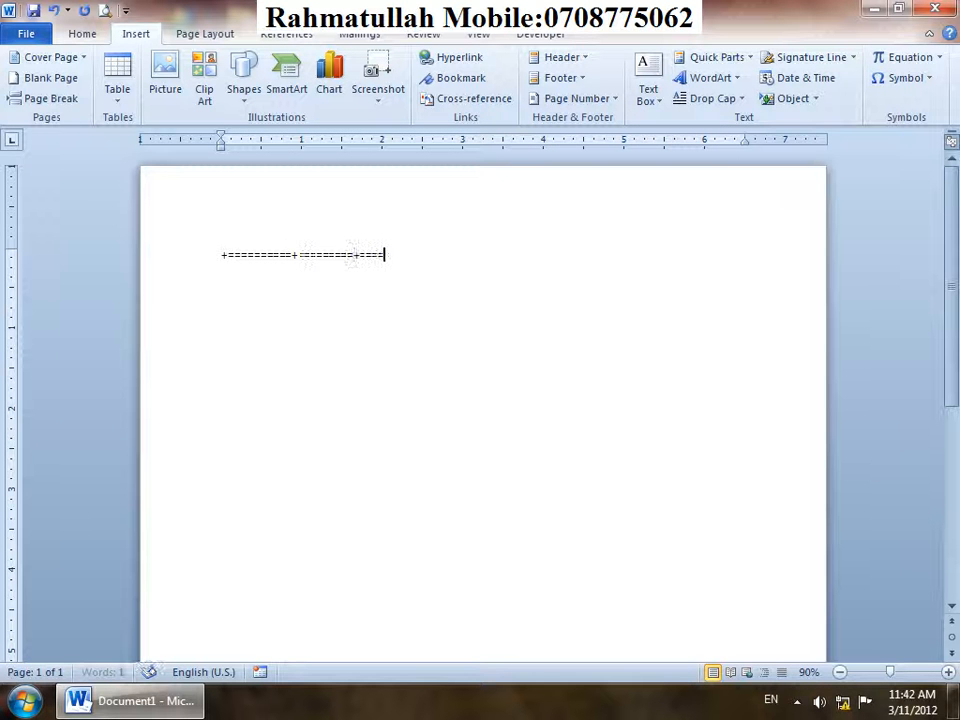
pyautogui.write('+')
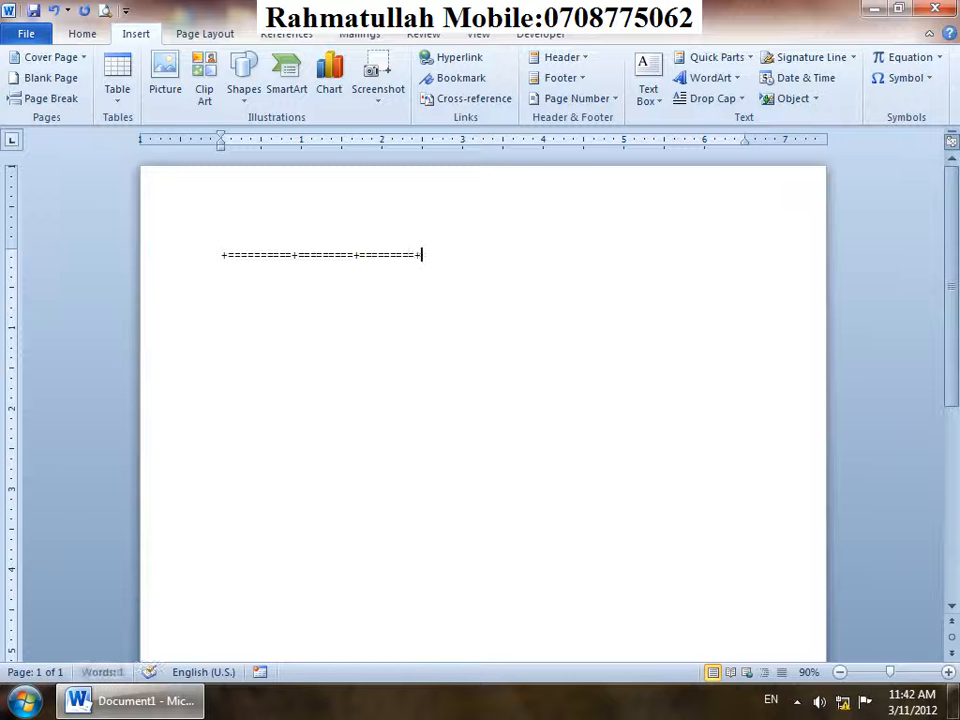
pyautogui.write('========+')
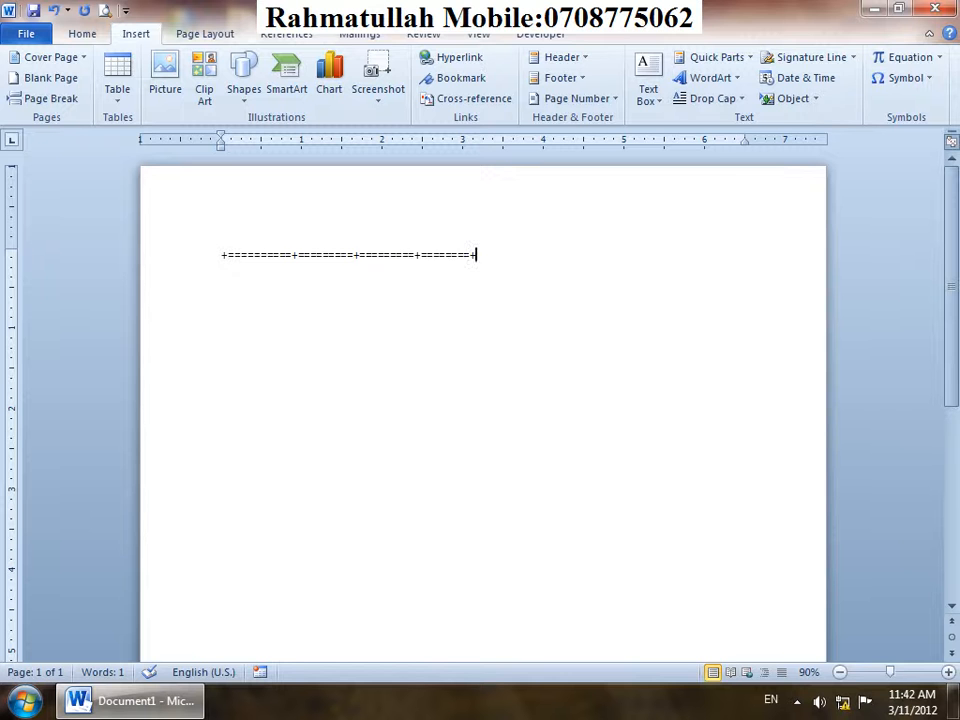
pyautogui.press('Return')
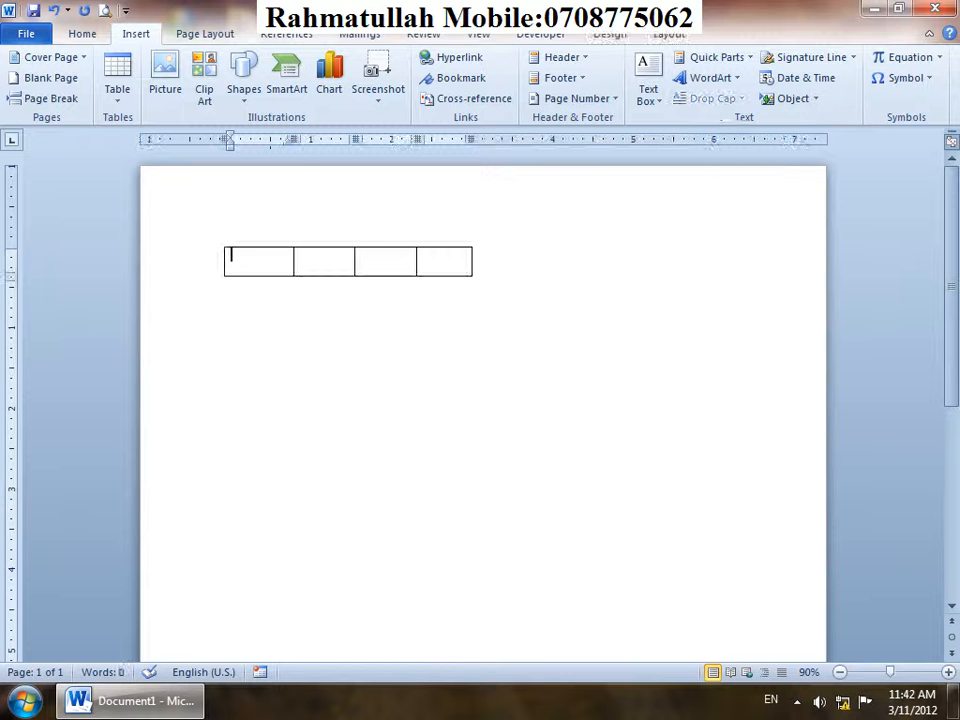
# Append a series of blank rows to the four-column table by advancing through its cells, and undo back to an empty page.
pyautogui.press('Tab')
pyautogui.press('Tab')
pyautogui.press('Tab')
pyautogui.press('Tab')
pyautogui.press('Tab')
pyautogui.press('Tab')
pyautogui.press('Tab')
pyautogui.press('Tab')
pyautogui.press('Tab')
pyautogui.press('Tab')
pyautogui.press('Tab')
pyautogui.press('Tab')
pyautogui.press('Tab')
pyautogui.press('Tab')
pyautogui.press('Tab')
pyautogui.press('Tab')
pyautogui.press('Tab')
pyautogui.press('Tab')
pyautogui.press('Tab')
pyautogui.press('Tab')
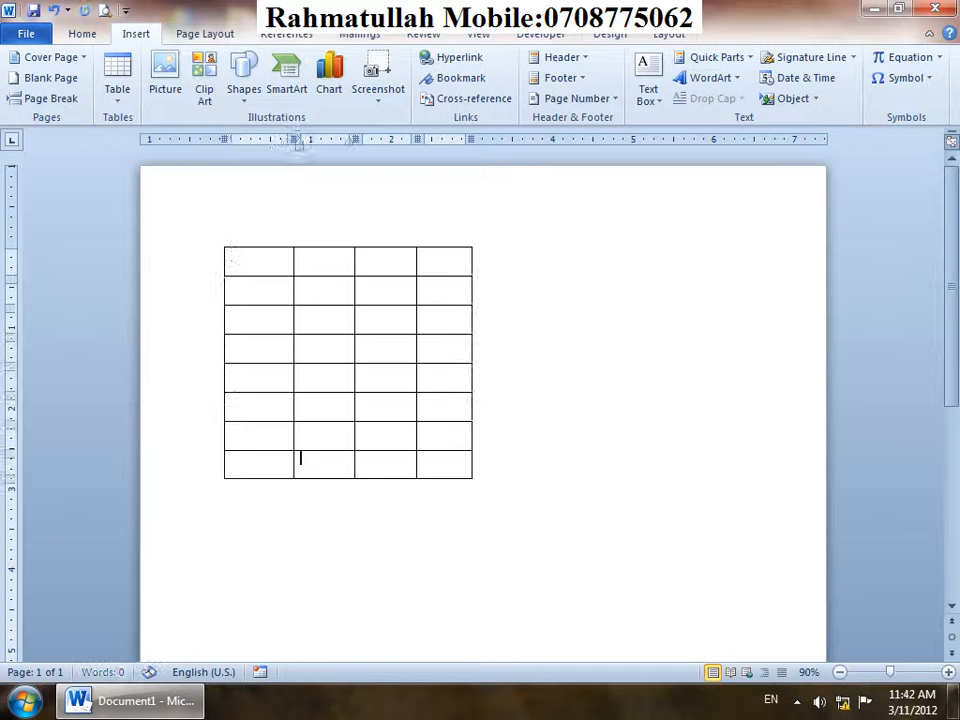
pyautogui.press('Tab')
pyautogui.press('Tab')
pyautogui.press('Tab')
pyautogui.press('Tab')
pyautogui.press('Tab')
pyautogui.press('Tab')
pyautogui.press('Tab')
pyautogui.press('Tab')
pyautogui.press('Tab')
pyautogui.press('Tab')
pyautogui.hotkey('ctrl', 'z')
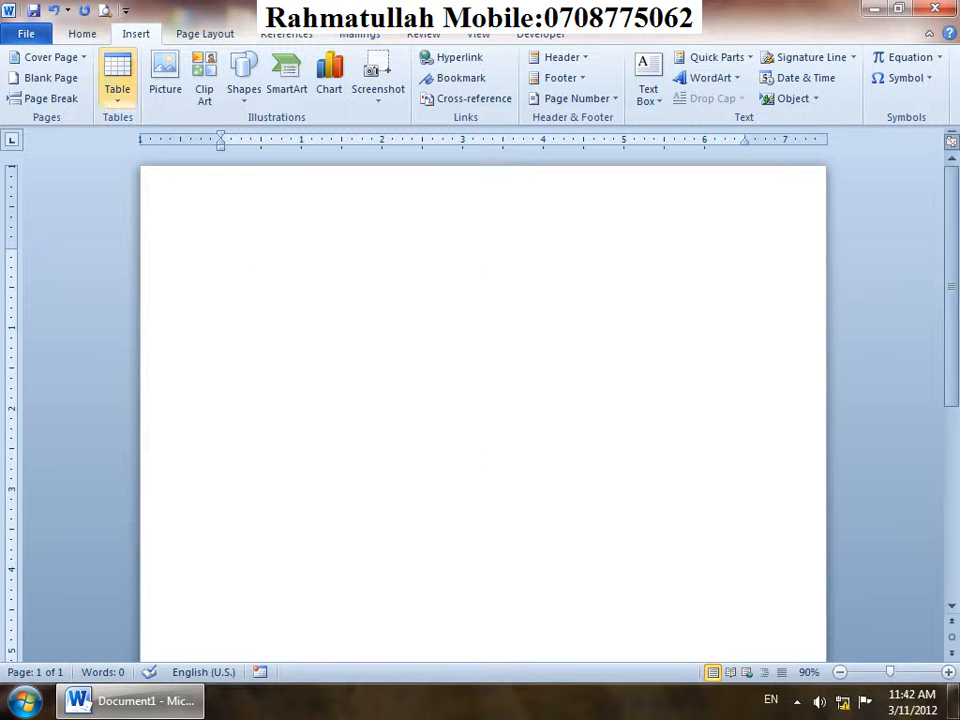
# Insert a table of 10 columns by 8 rows on the empty page and delete it.
pyautogui.click(117, 80)
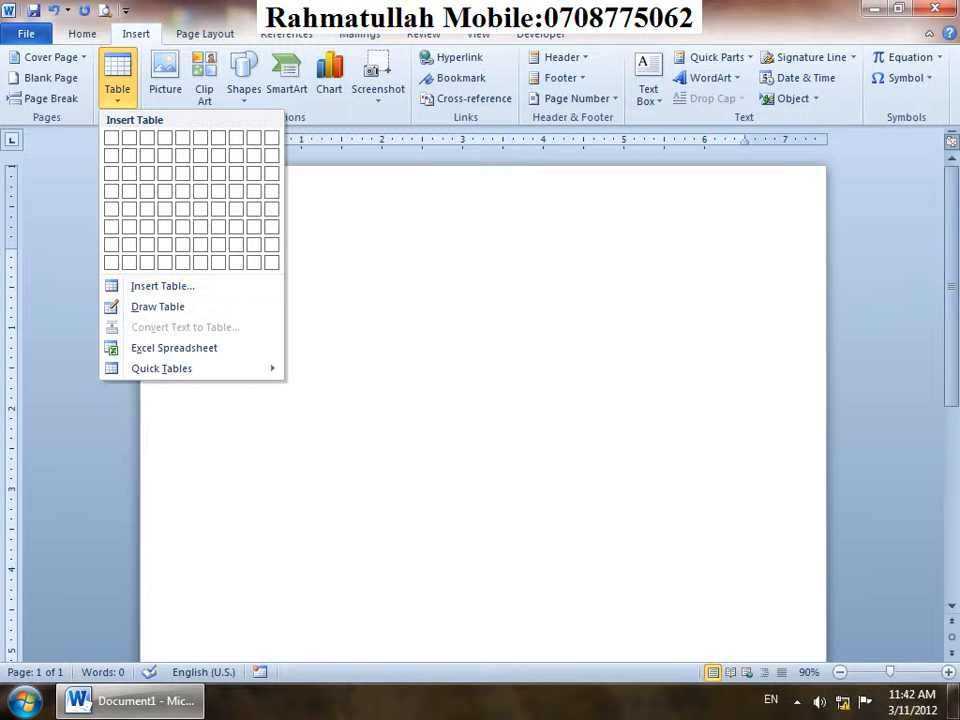
pyautogui.click(272, 262)
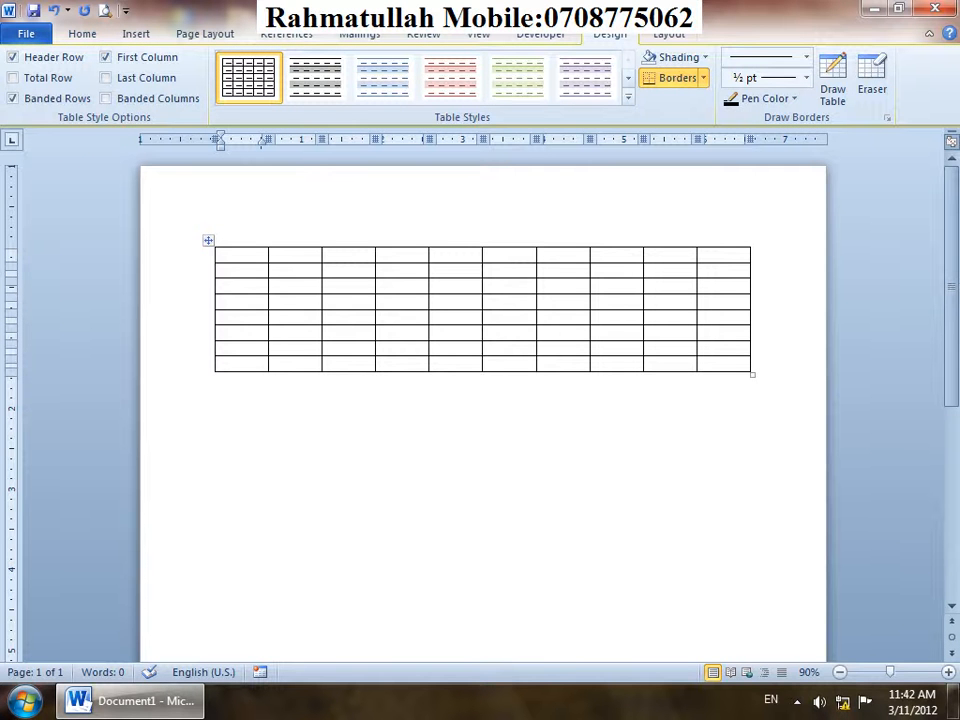
pyautogui.click(208, 240)
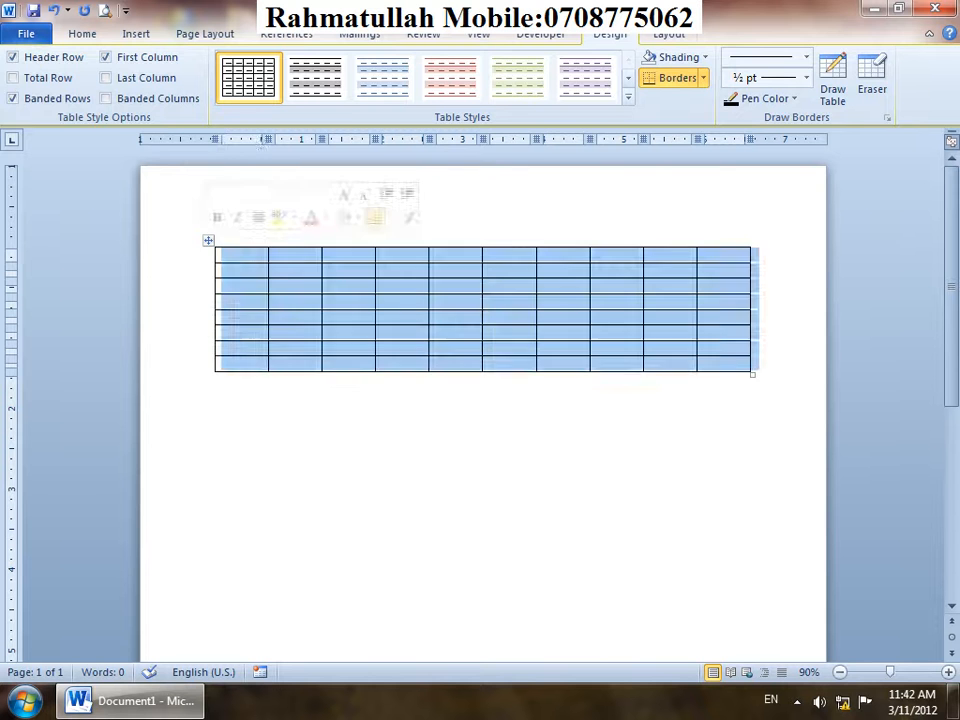
pyautogui.press('BackSpace')
# Insert a table with 33 columns and 20 rows at automatic column width, and delete it.
pyautogui.click(136, 34)
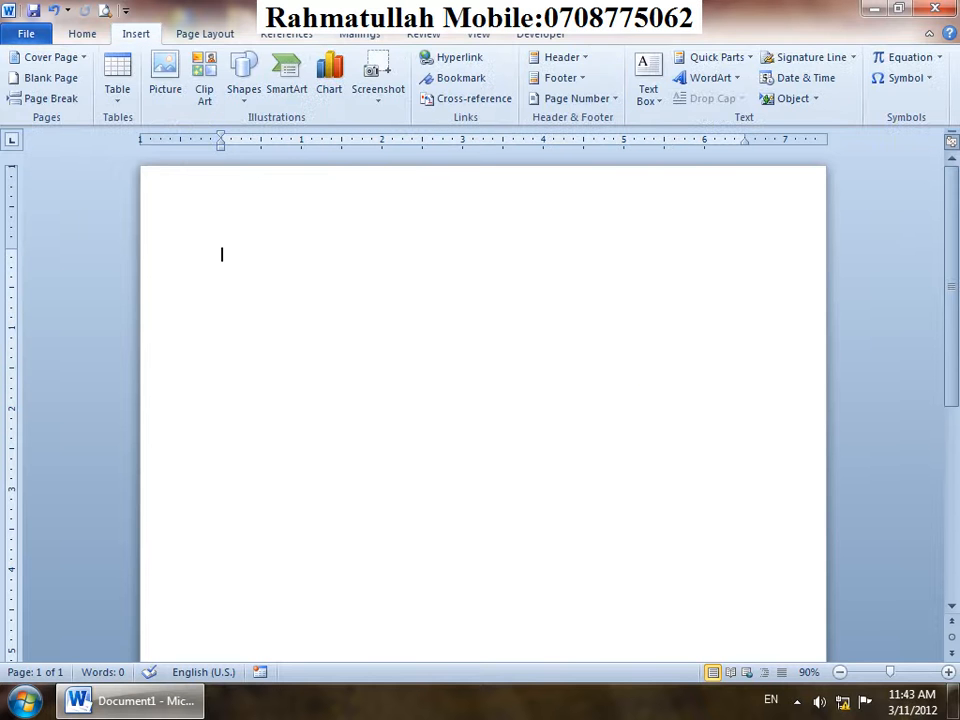
pyautogui.click(117, 80)
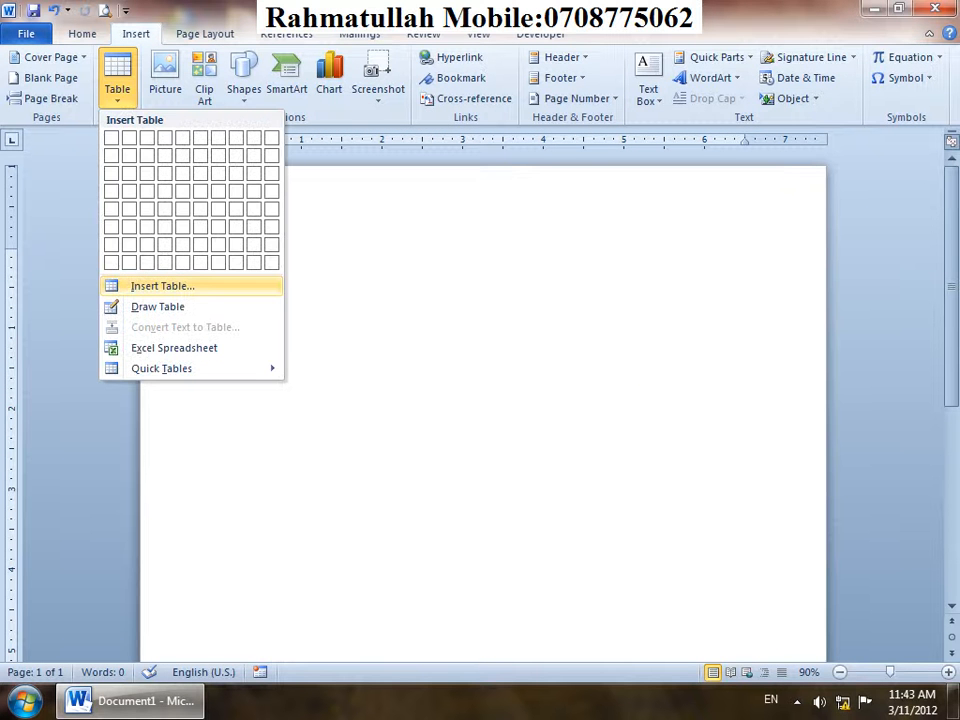
pyautogui.click(160, 286)
pyautogui.click(372, 182)
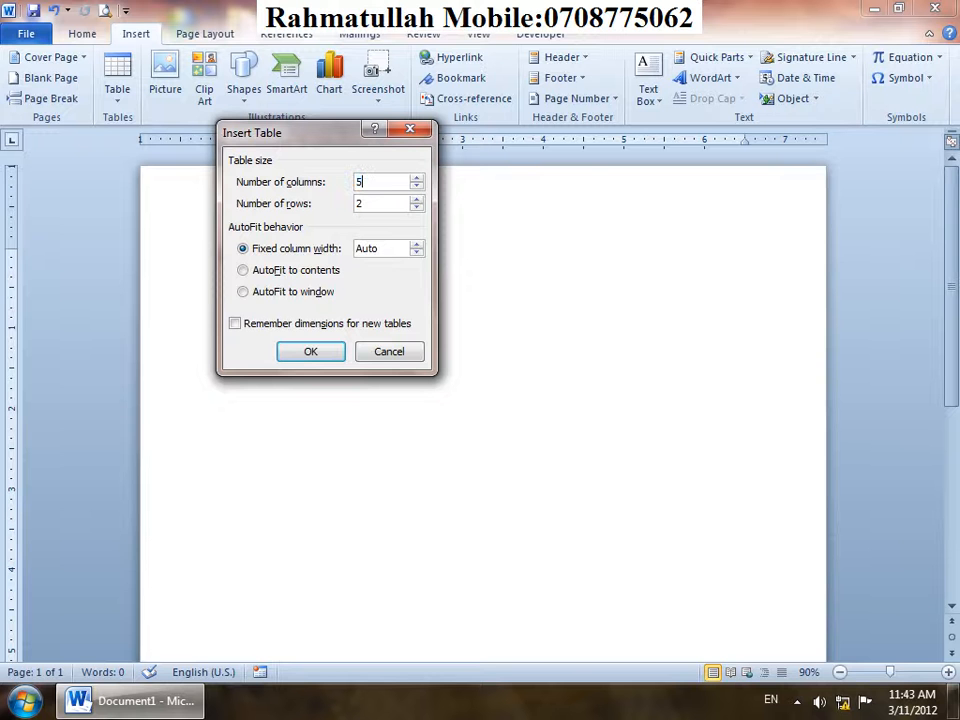
pyautogui.press('BackSpace')
pyautogui.write('33')
pyautogui.press('Tab')
pyautogui.write('20')
pyautogui.press('Return')
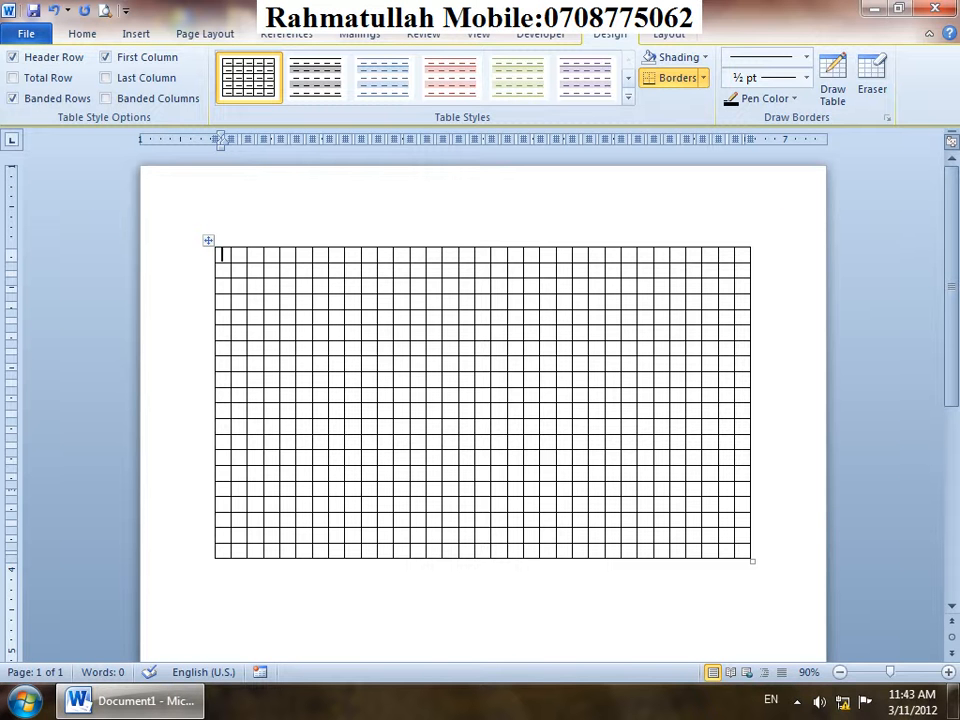
pyautogui.click(208, 240)
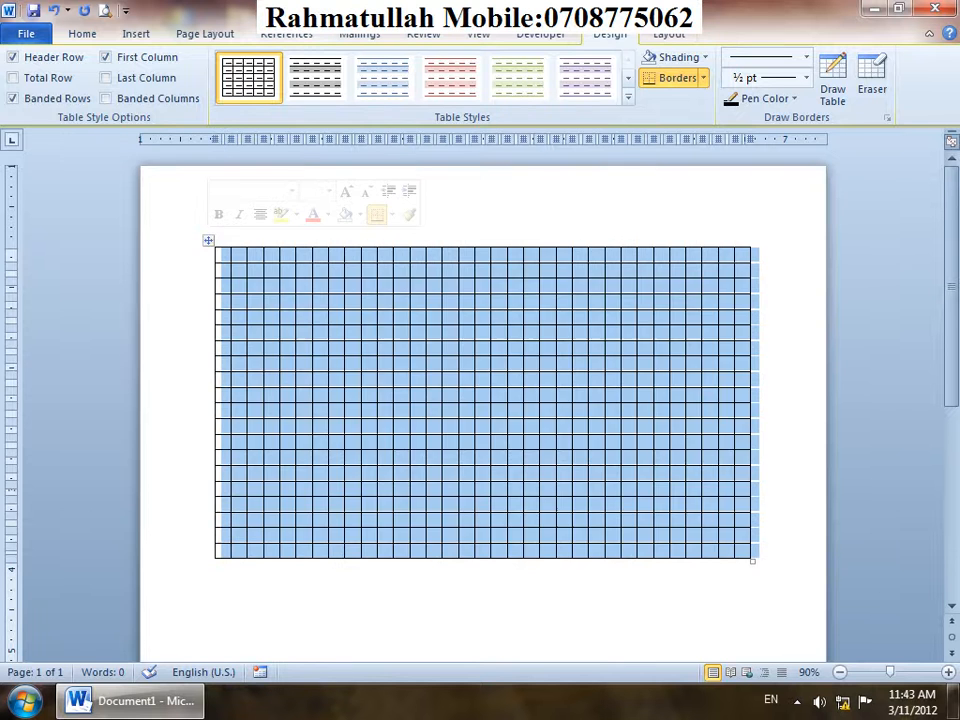
pyautogui.press('BackSpace')
# Insert a table of 5 columns and 4 rows with a fixed column width of about 0.5 inch, and undo it.
pyautogui.click(117, 75)
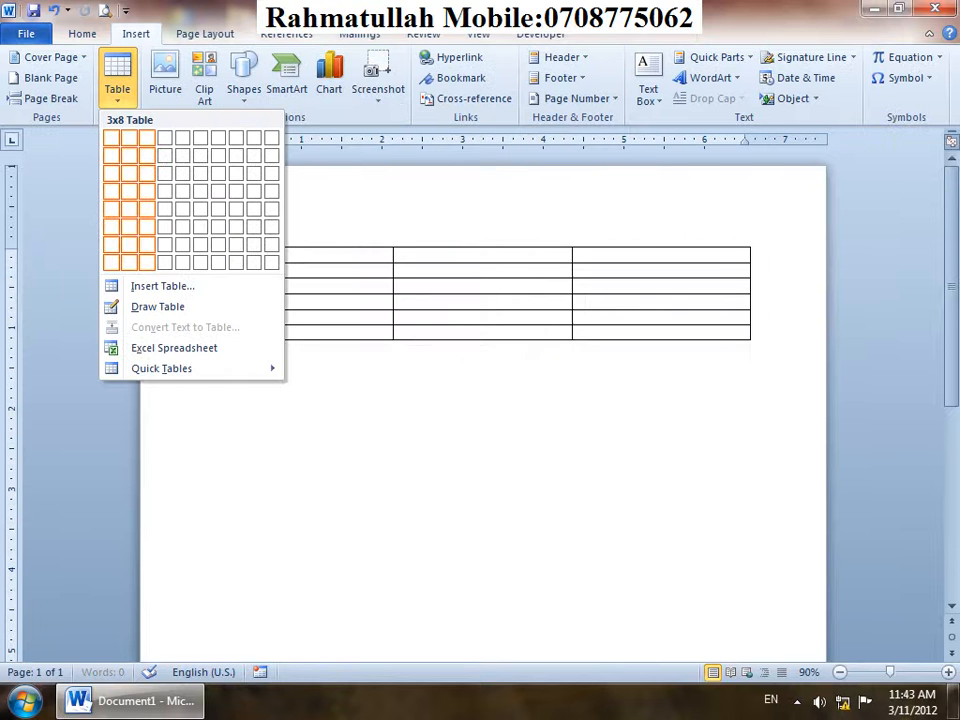
pyautogui.click(162, 286)
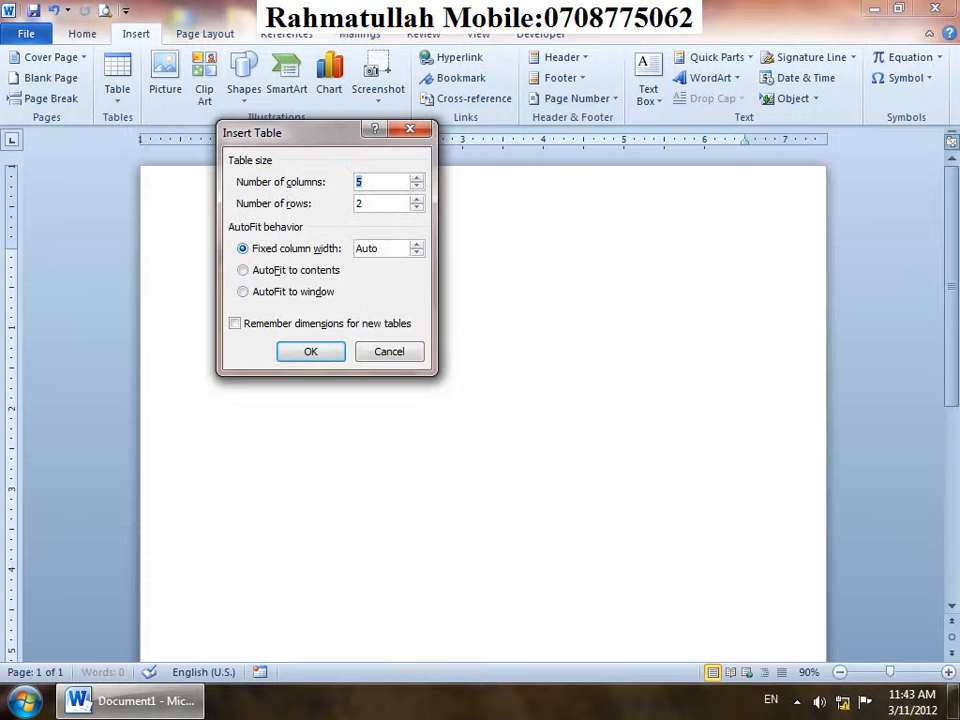
pyautogui.click(417, 244)
pyautogui.click(416, 199)
pyautogui.click(416, 199)
pyautogui.press('Return')
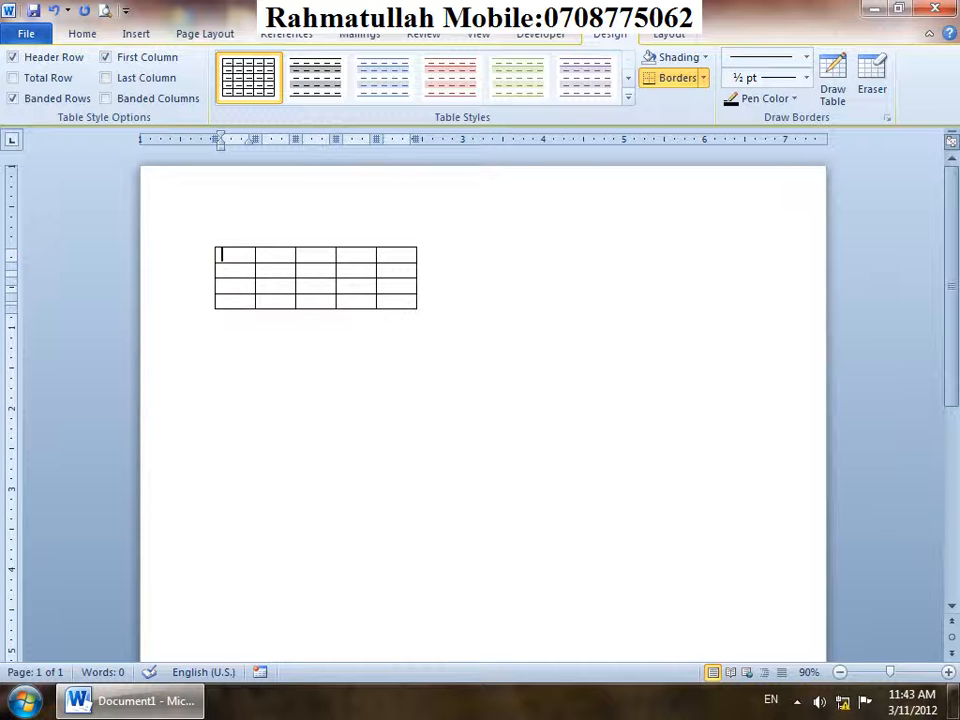
pyautogui.hotkey('ctrl', 'z')
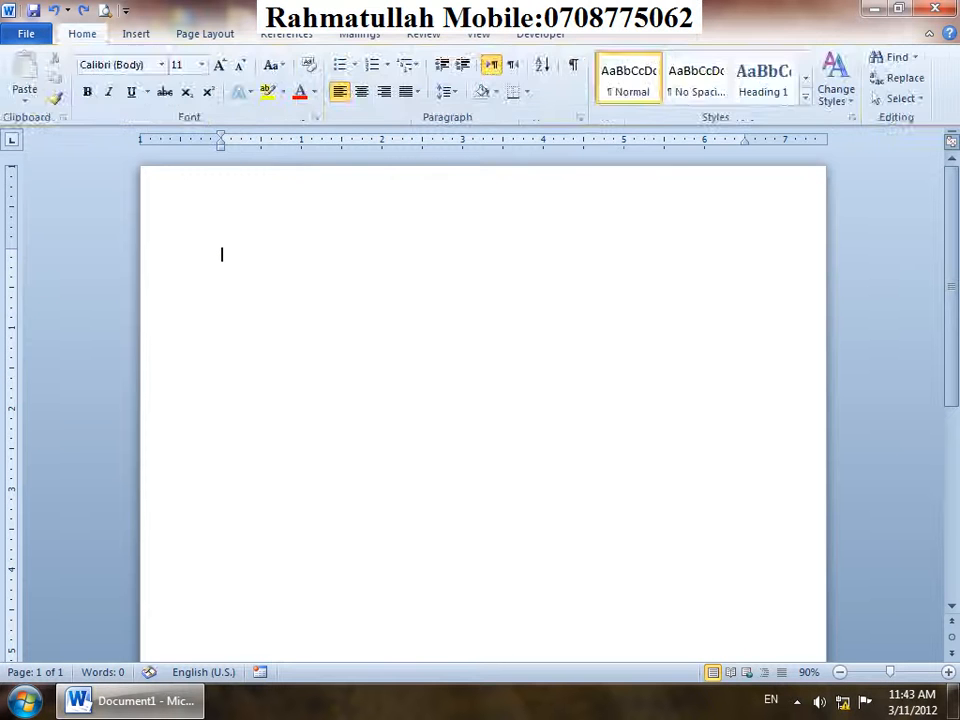
# Insert a table of 5 columns and 4 rows with a fixed column width of about 1 inch, and delete it.
pyautogui.click(136, 34)
pyautogui.click(117, 75)
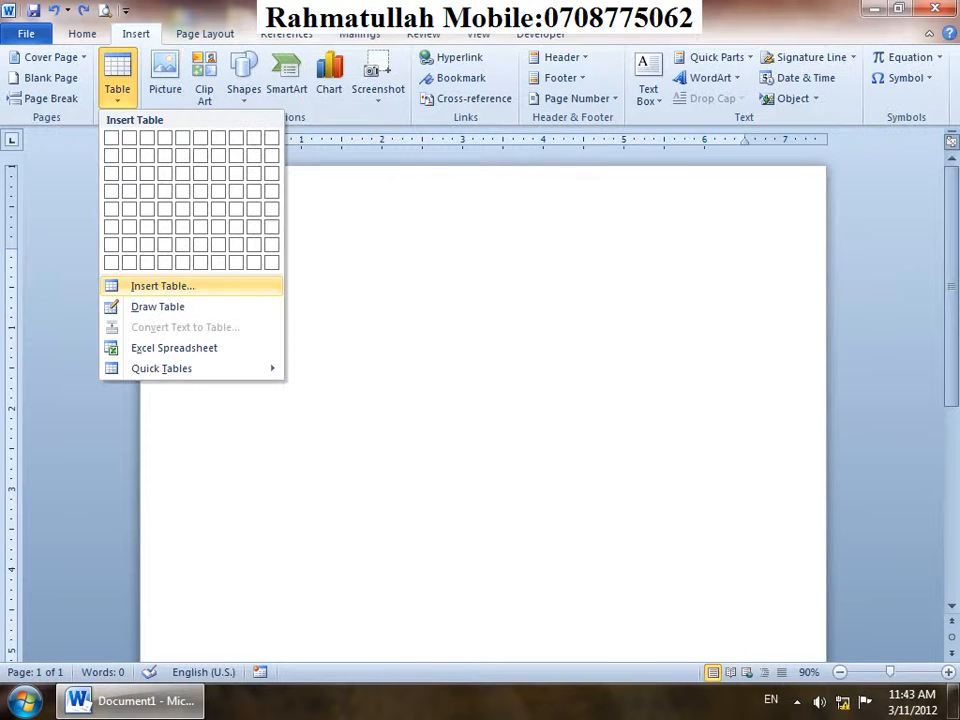
pyautogui.click(160, 283)
pyautogui.click(417, 244)
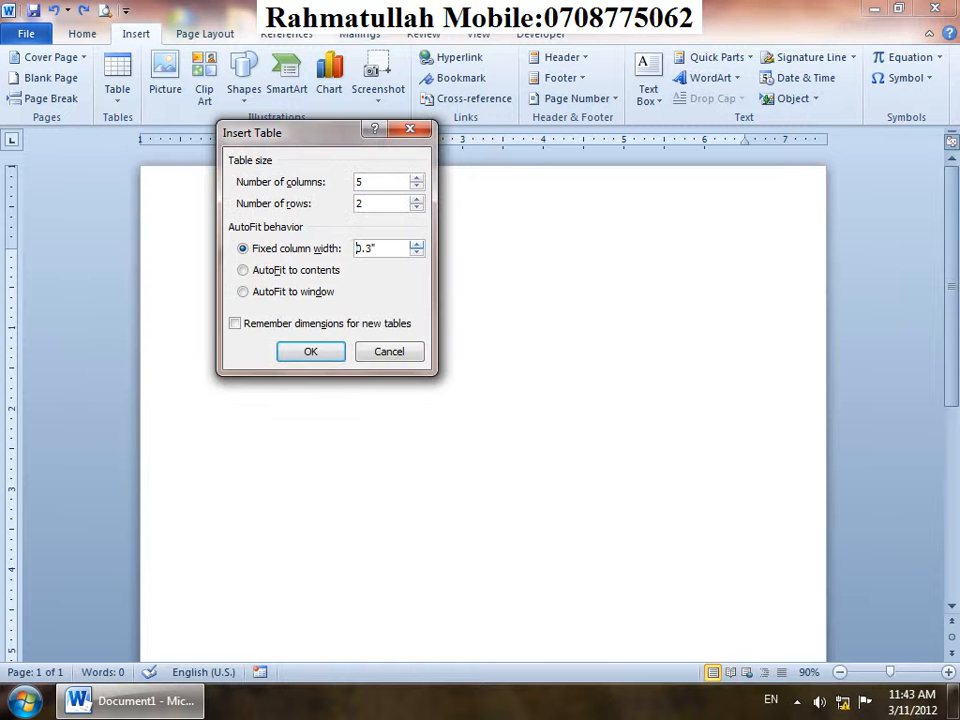
pyautogui.click(417, 244)
pyautogui.click(417, 244)
pyautogui.click(417, 199)
pyautogui.press('Up')
pyautogui.press('Return')
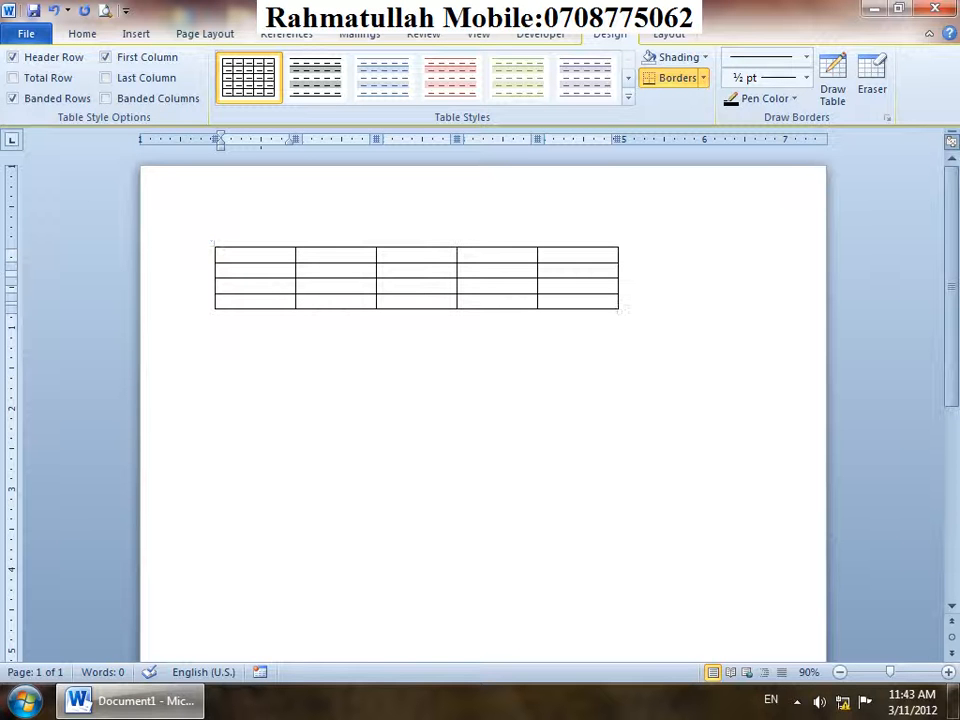
pyautogui.hotkey('ctrl', 'a')
pyautogui.press('Delete')
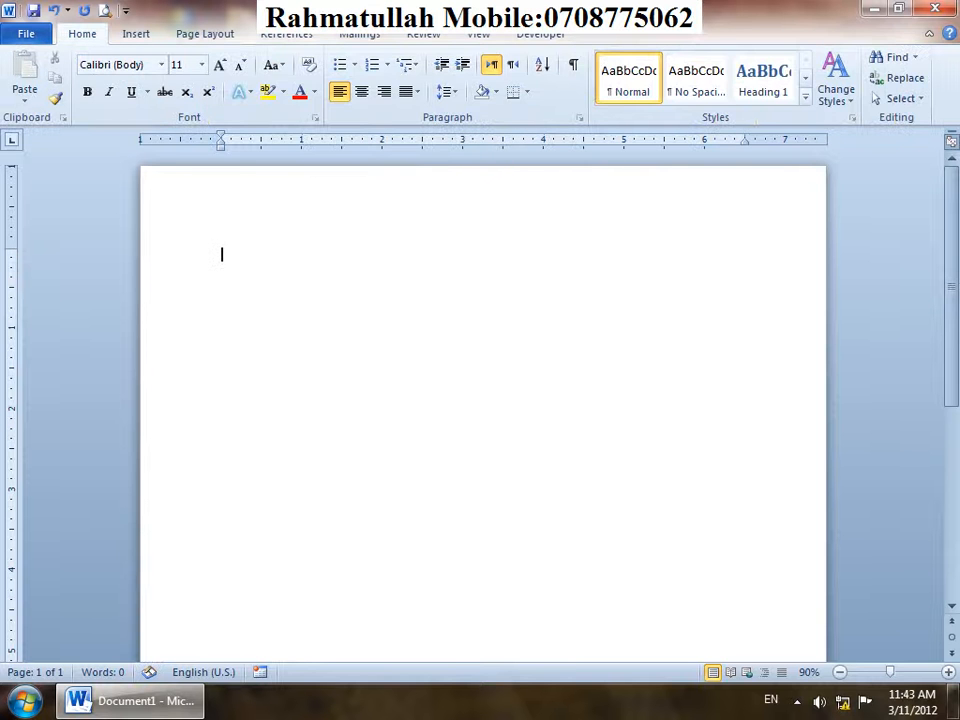
# Insert a table with 5 columns and 2 rows, keeping the fixed column width at Auto.
pyautogui.click(136, 34)
pyautogui.click(117, 85)
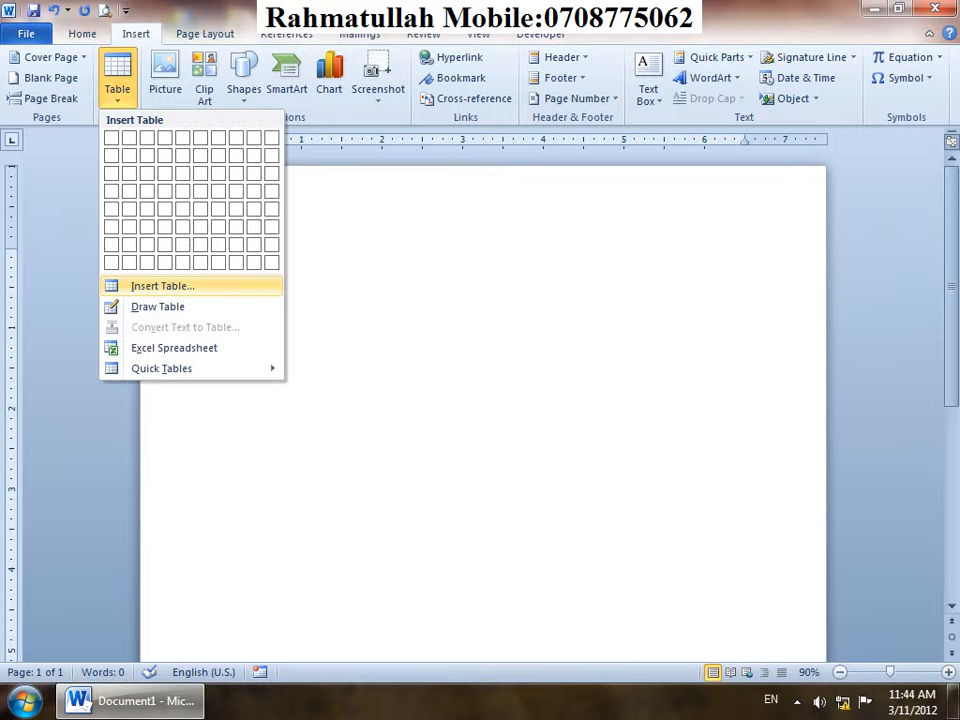
pyautogui.click(254, 288)
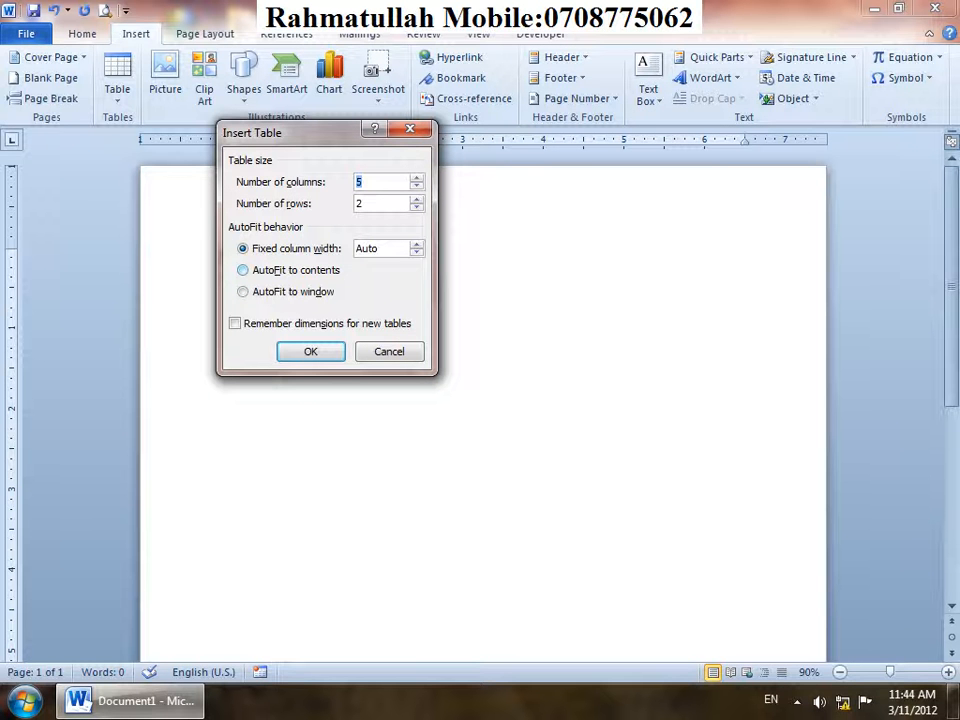
pyautogui.press('Return')
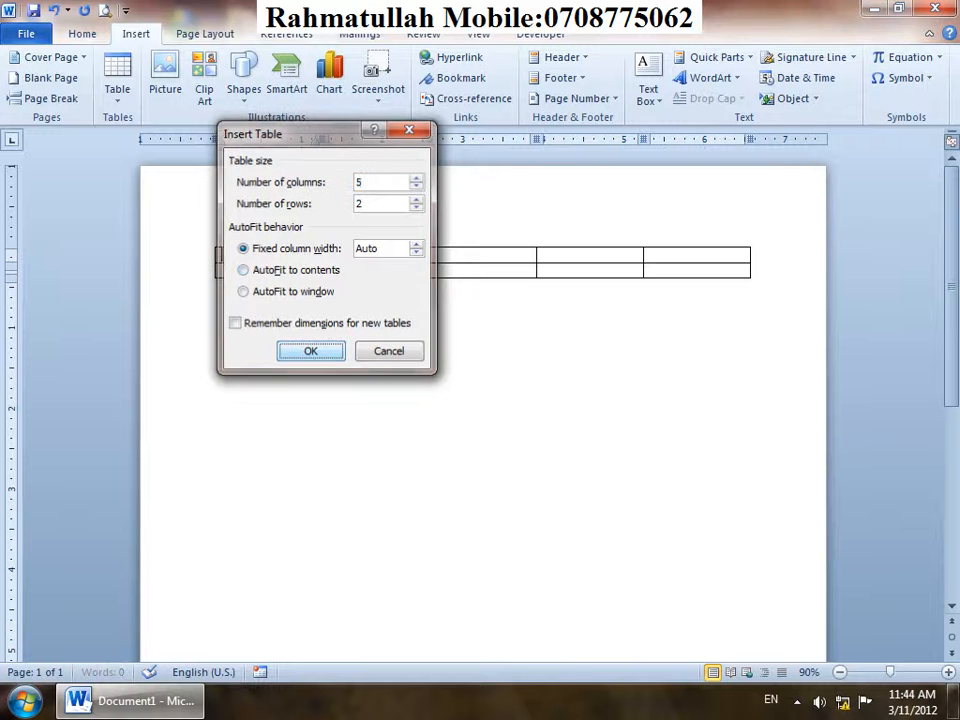
# Enter the headings Name and Post in the first two cells of the top row, and delete the table.
pyautogui.write('Name')
pyautogui.press('Tab')
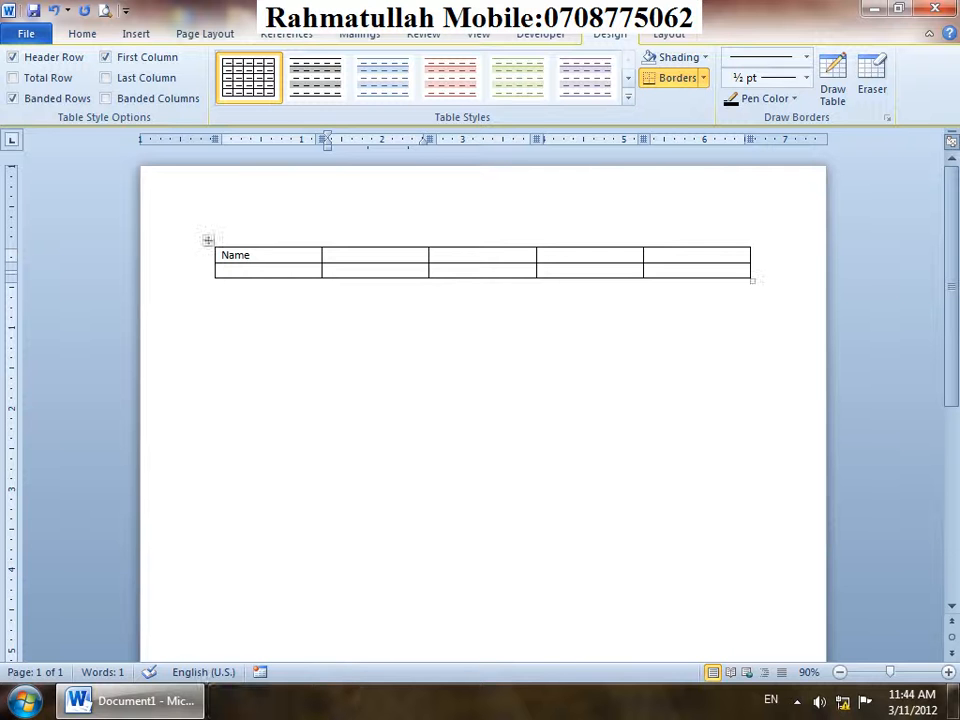
pyautogui.write('pos')
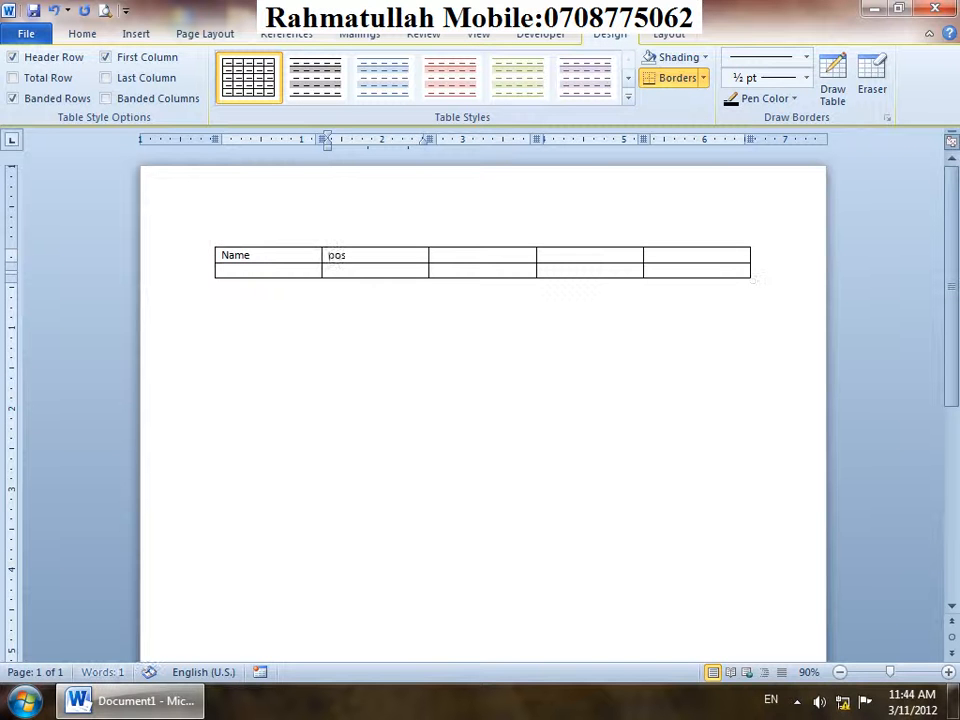
pyautogui.write('t')
pyautogui.press('Tab')
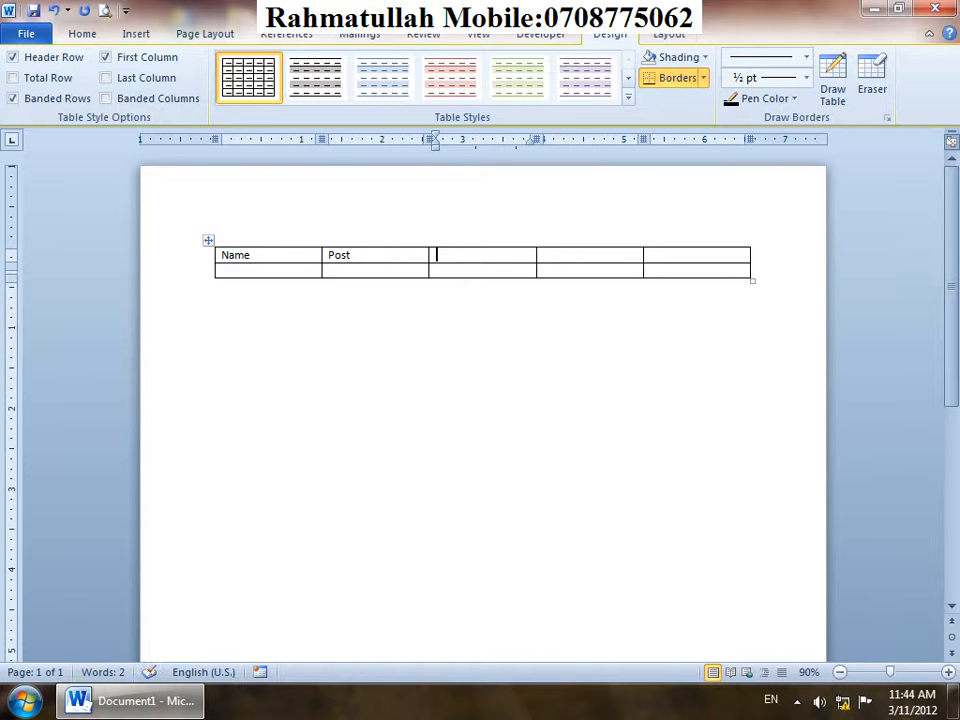
pyautogui.hotkey('ctrl', 'a')
pyautogui.press('Delete')
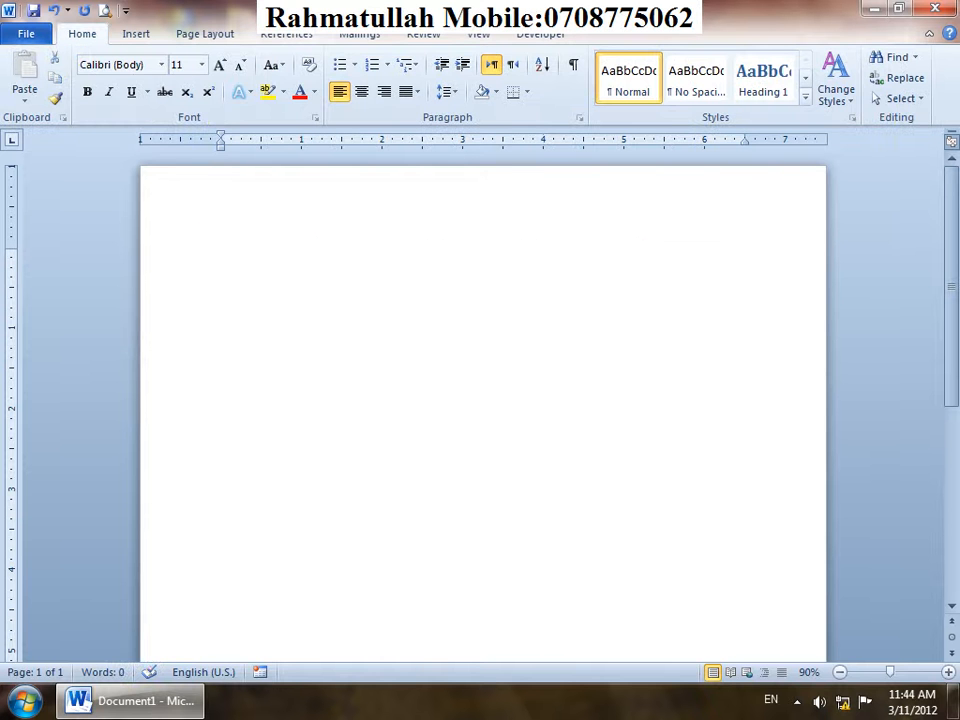
# Insert a table of 10 columns and 10 rows using AutoFit to contents.
pyautogui.click(136, 34)
pyautogui.click(117, 78)
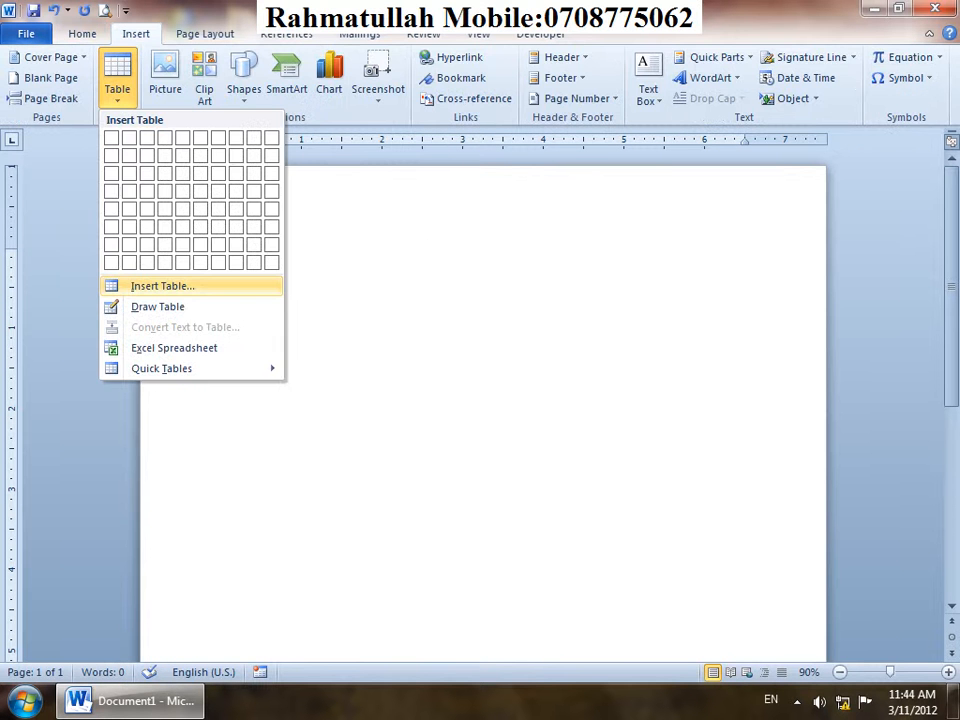
pyautogui.click(162, 286)
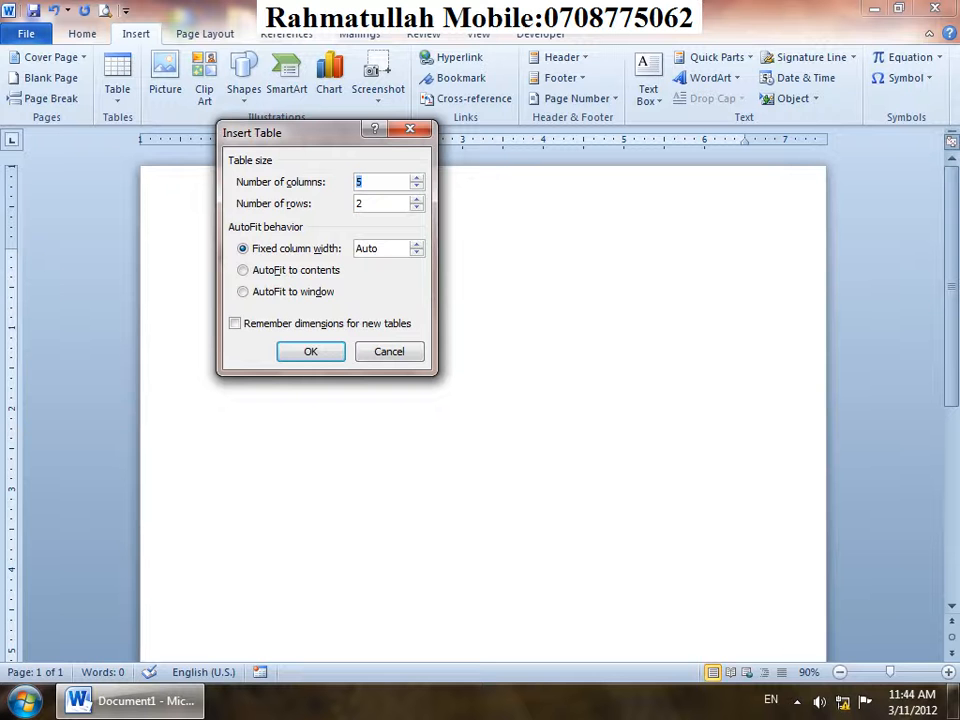
pyautogui.click(243, 270)
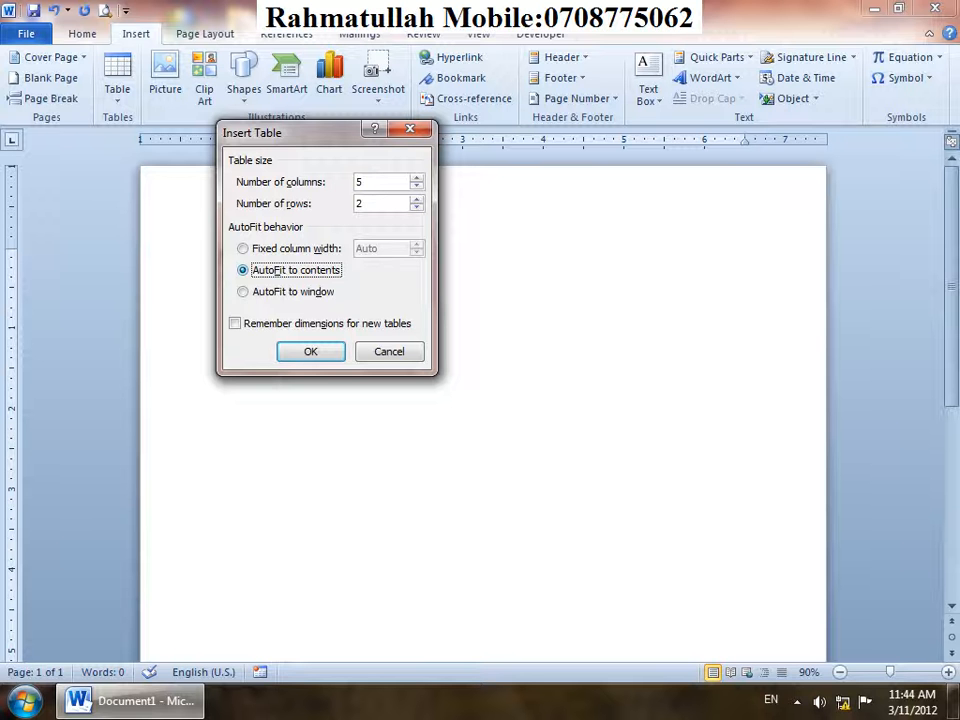
pyautogui.tripleClick(417, 199)
pyautogui.click(417, 199)
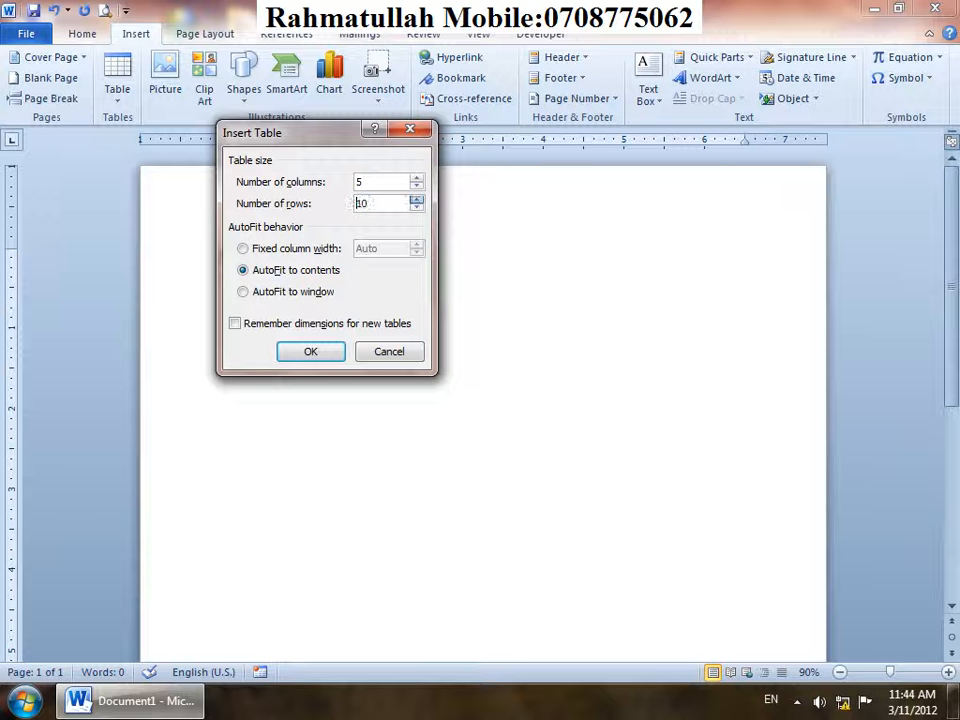
pyautogui.click(417, 178)
pyautogui.click(417, 178)
pyautogui.click(417, 178)
pyautogui.click(417, 178)
pyautogui.click(417, 178)
pyautogui.click(311, 352)
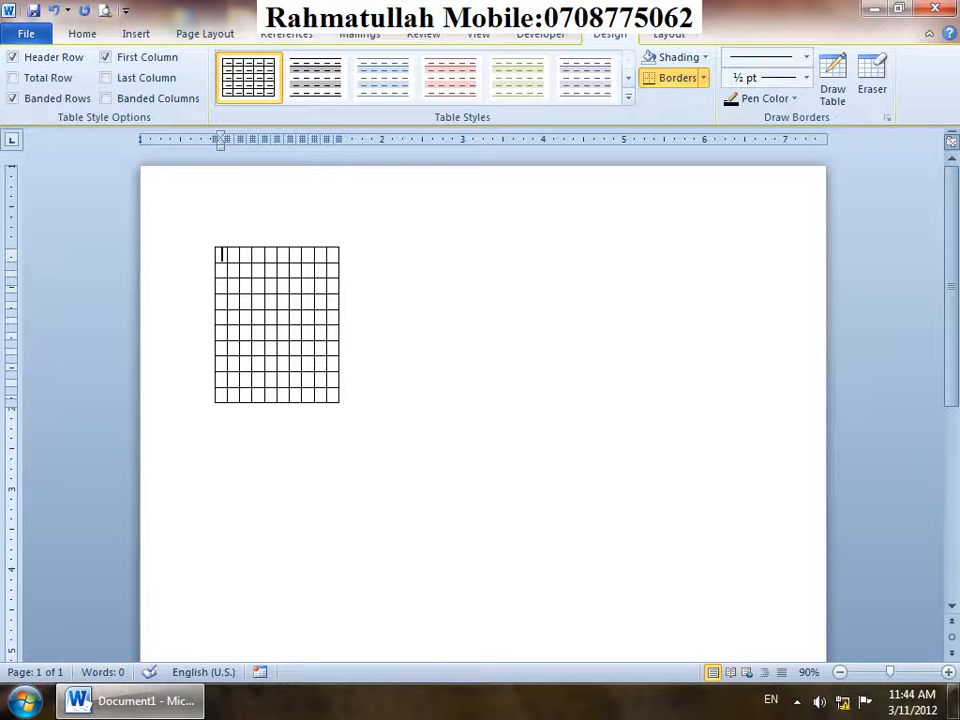
# Fill the first three header cells with S/N, Name and Company, and delete the whole table.
pyautogui.write('S/N')
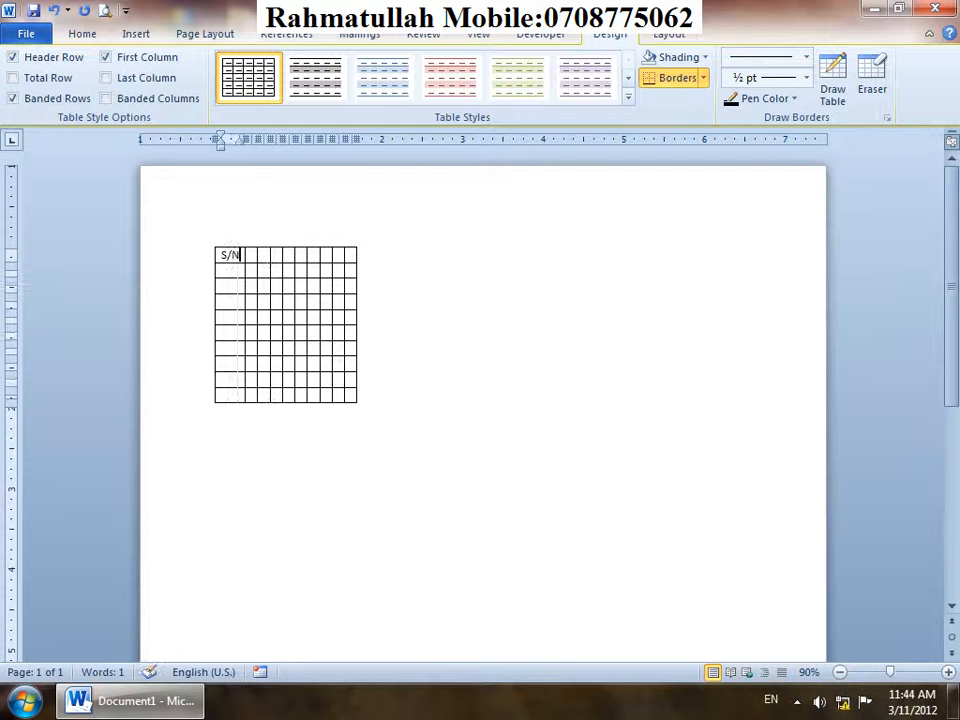
pyautogui.press('Tab')
pyautogui.write('Name')
pyautogui.press('Tab')
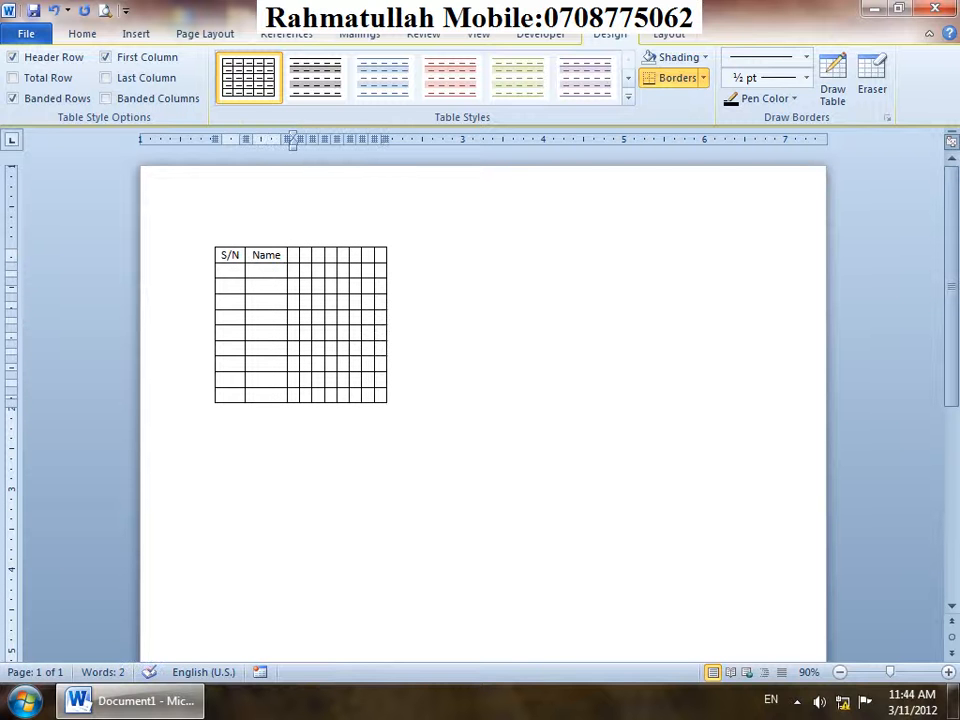
pyautogui.write('C')
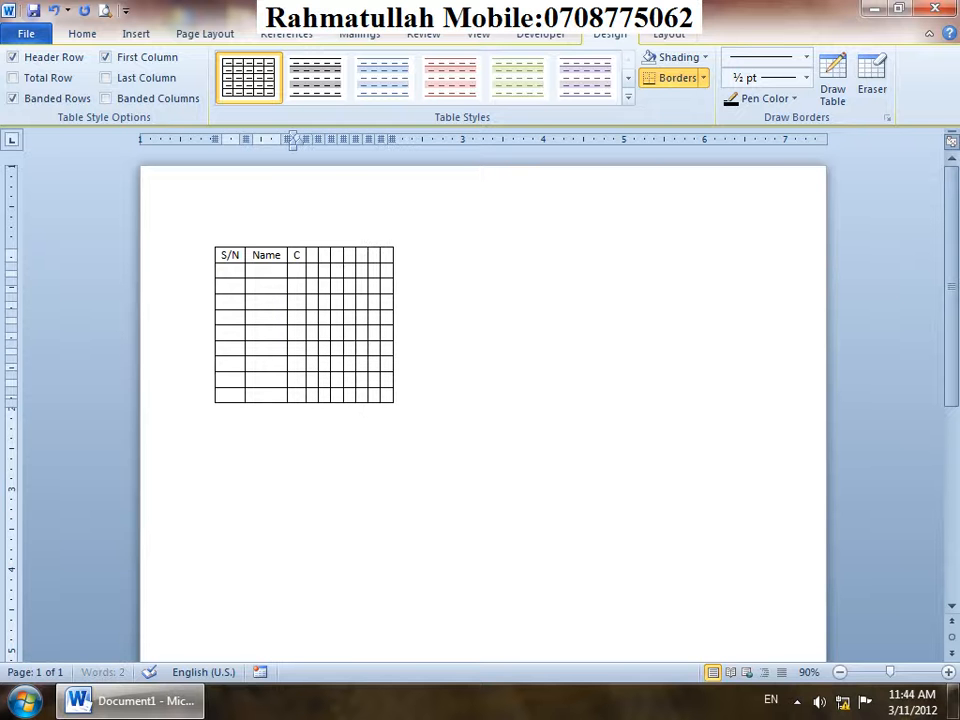
pyautogui.write('ompanry')
pyautogui.press('BackSpace')
pyautogui.press('BackSpace')
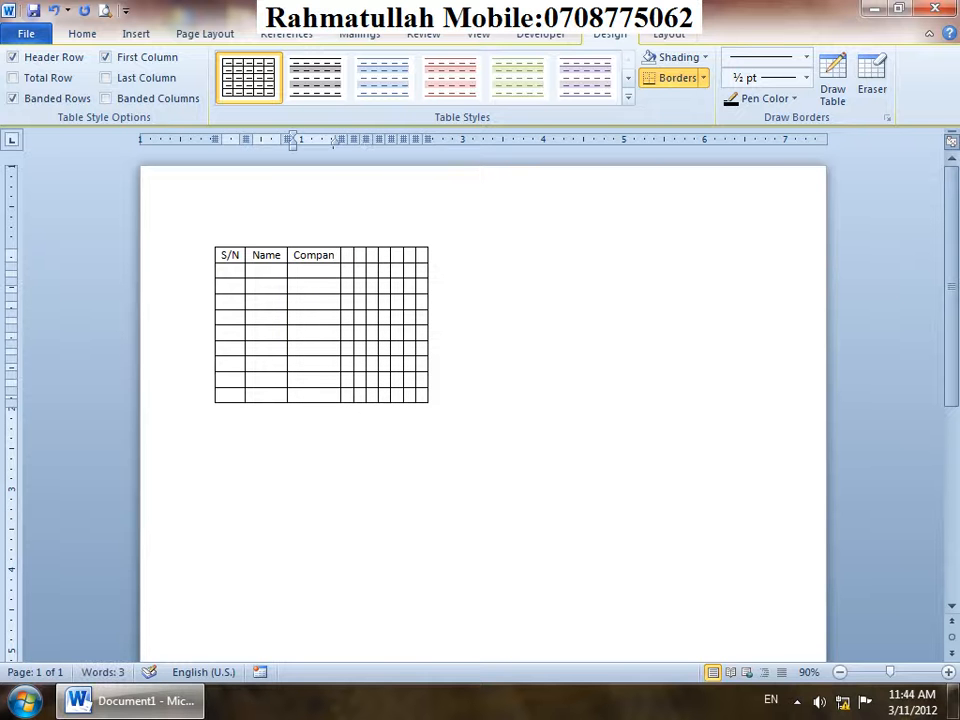
pyautogui.write('y')
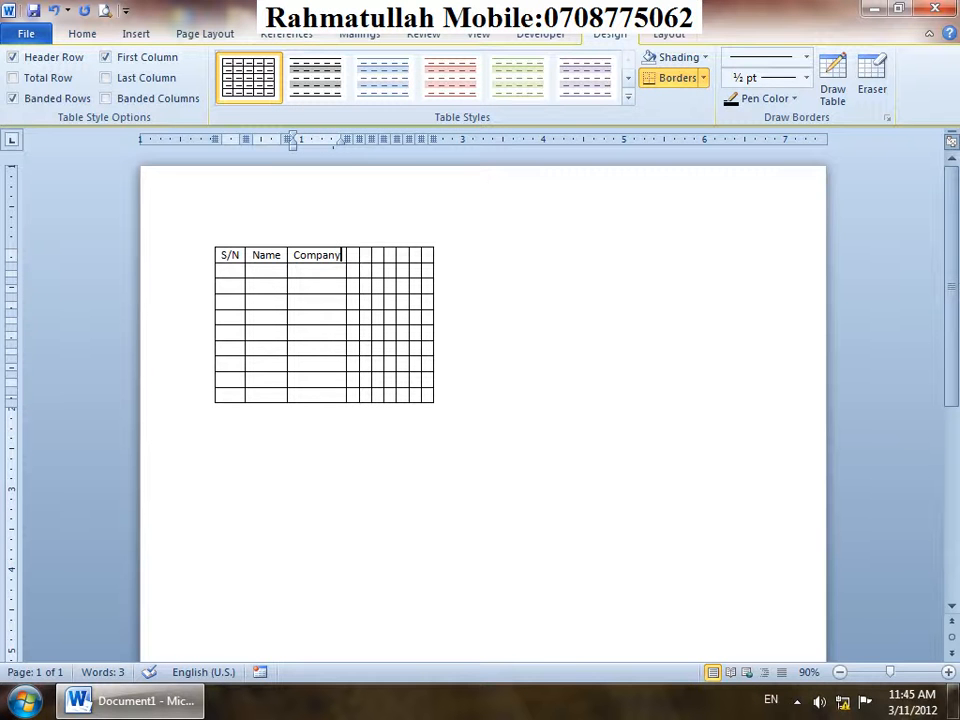
pyautogui.hotkey('ctrl', 'a')
pyautogui.press('Delete')
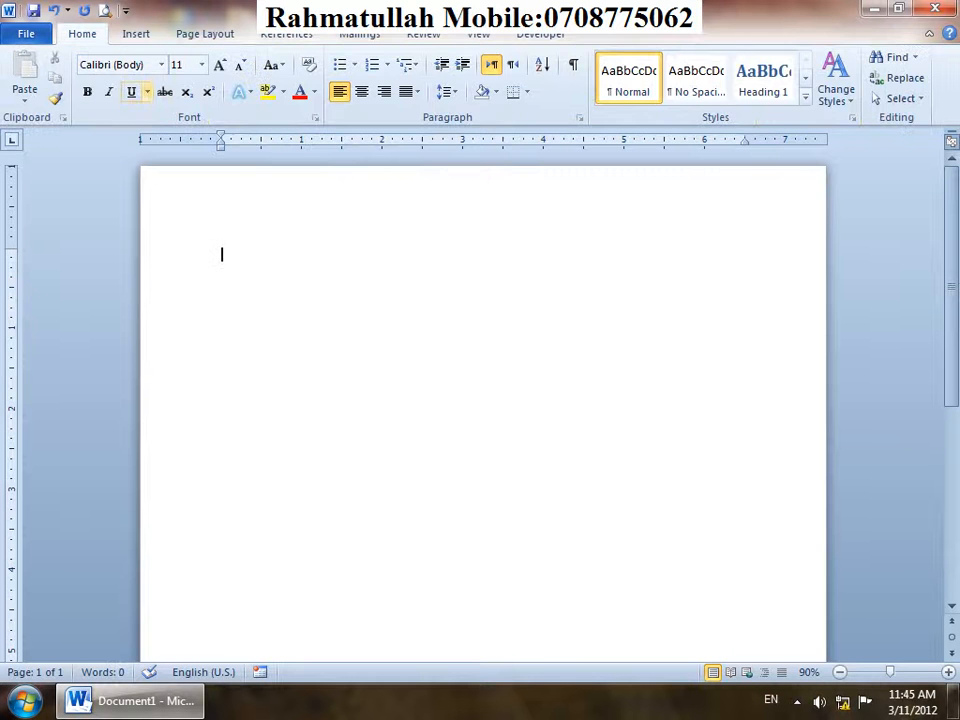
# Insert a table of 4 columns and 2 rows using AutoFit to window.
pyautogui.click(136, 33)
pyautogui.click(117, 80)
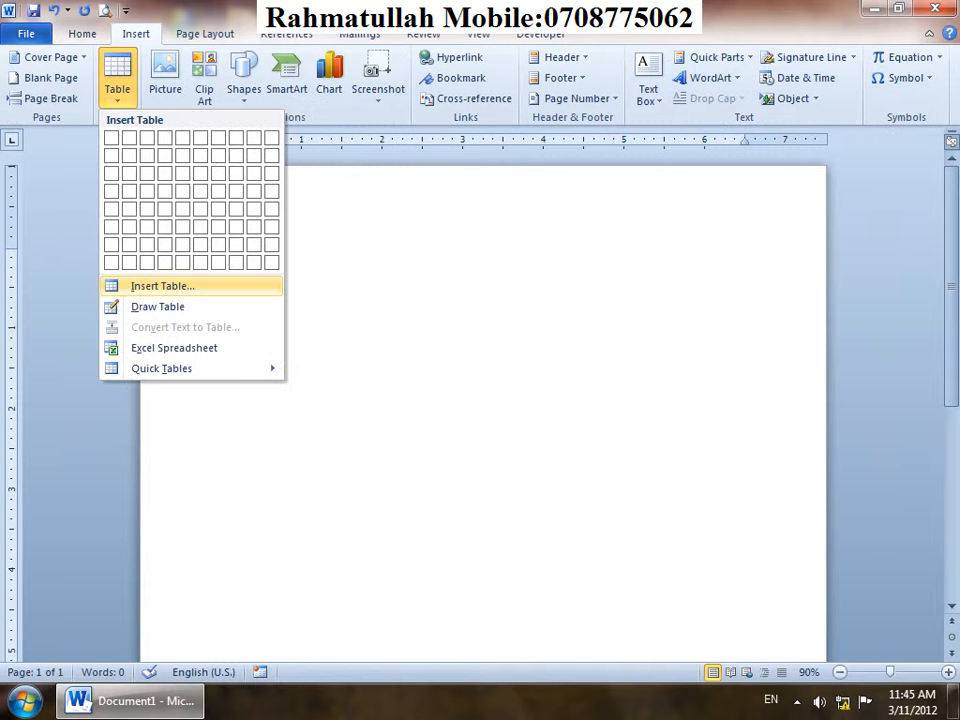
pyautogui.click(162, 286)
pyautogui.click(266, 292)
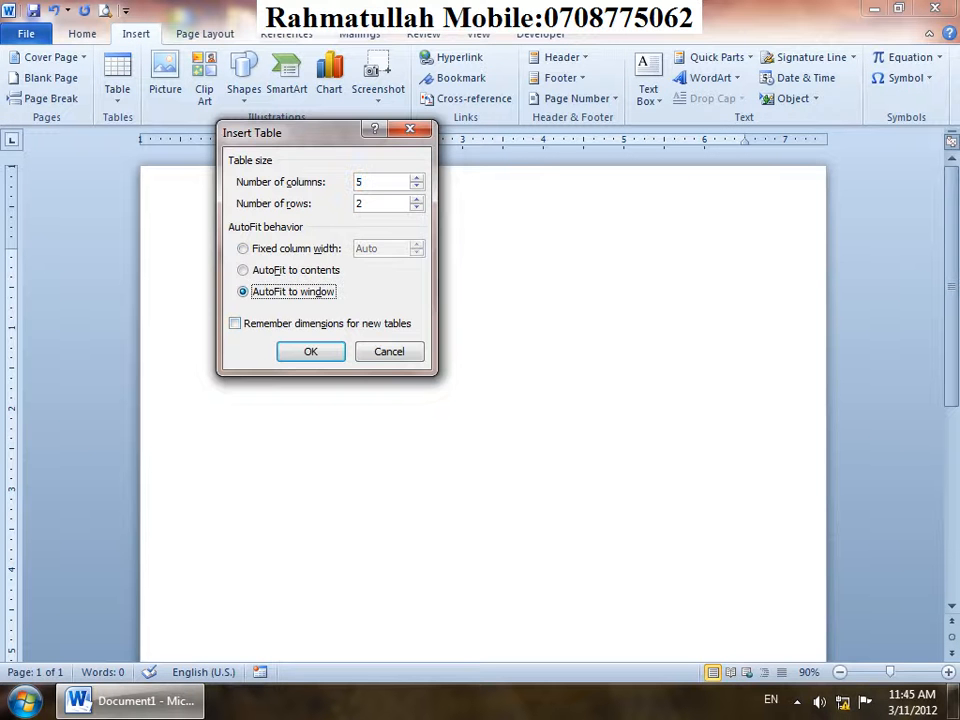
pyautogui.moveTo(300, 132); pyautogui.dragTo(329, 332)
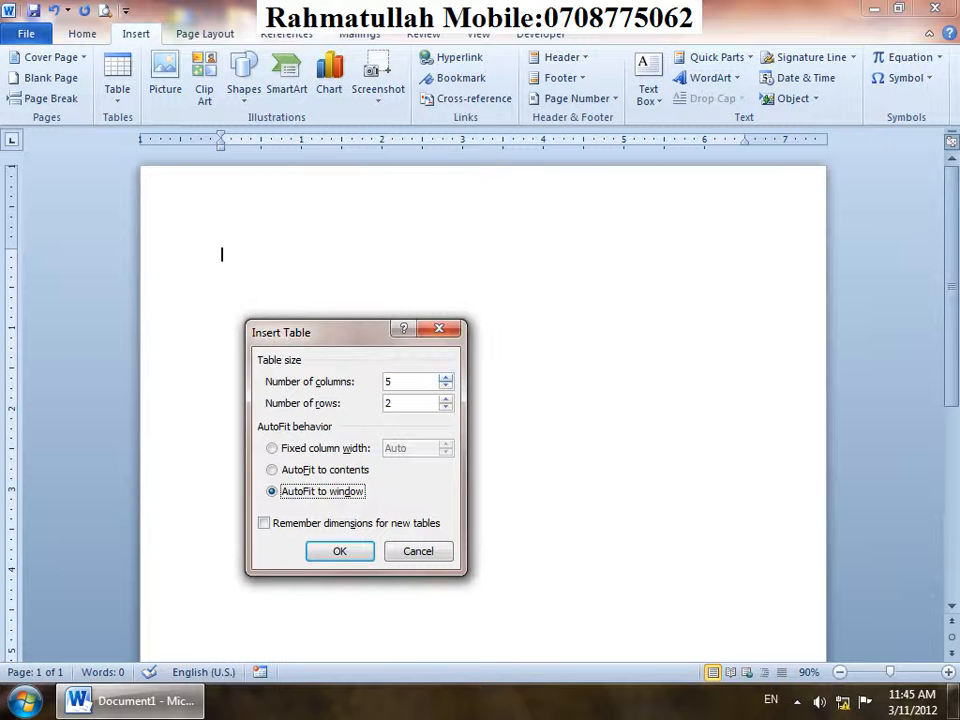
pyautogui.click(446, 386)
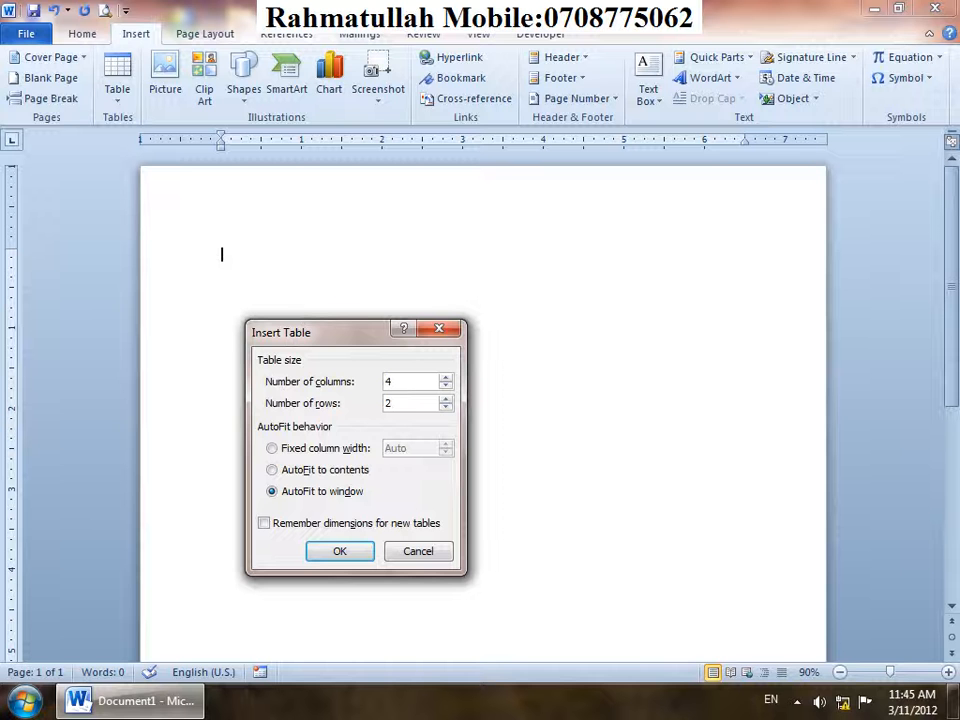
pyautogui.press('Return')
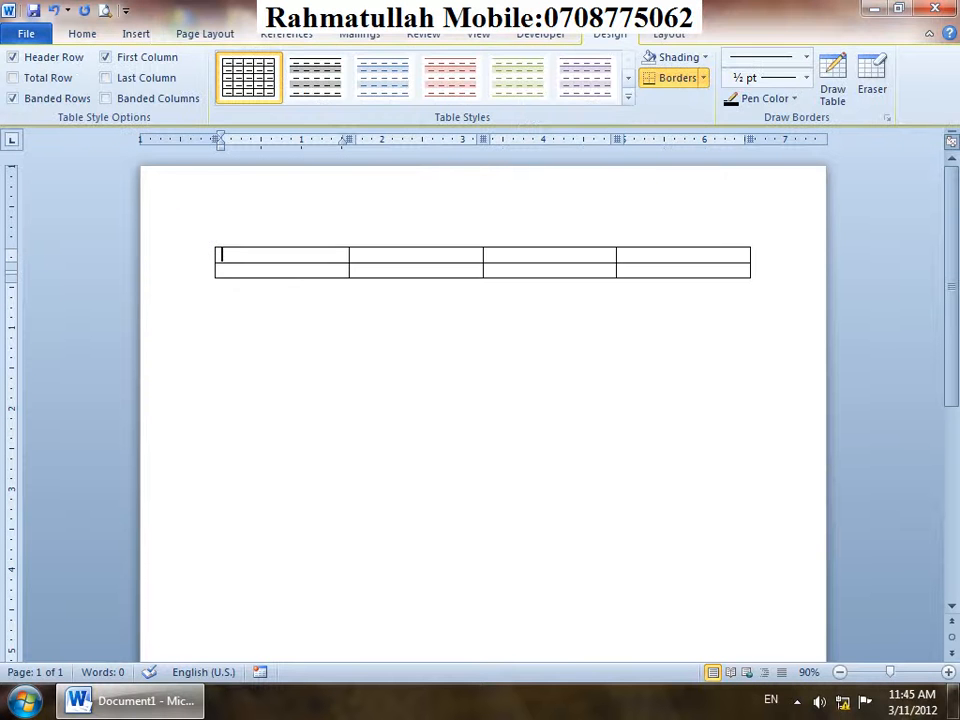
# Switch the page orientation to Landscape and back to Portrait, and delete the 4-column table.
pyautogui.click(205, 34)
pyautogui.click(171, 57)
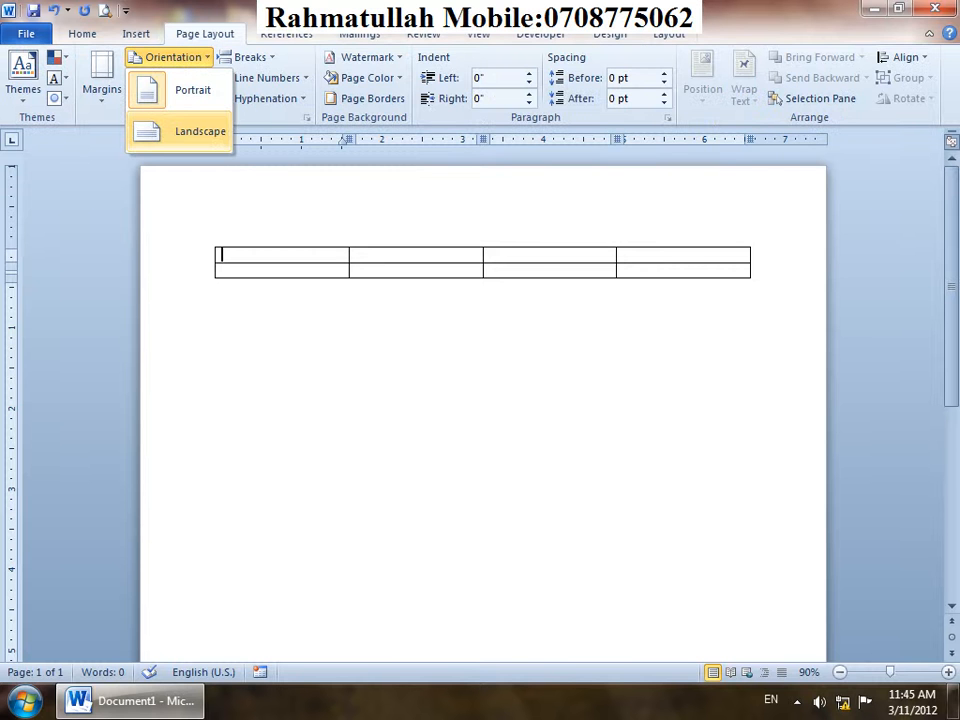
pyautogui.click(198, 131)
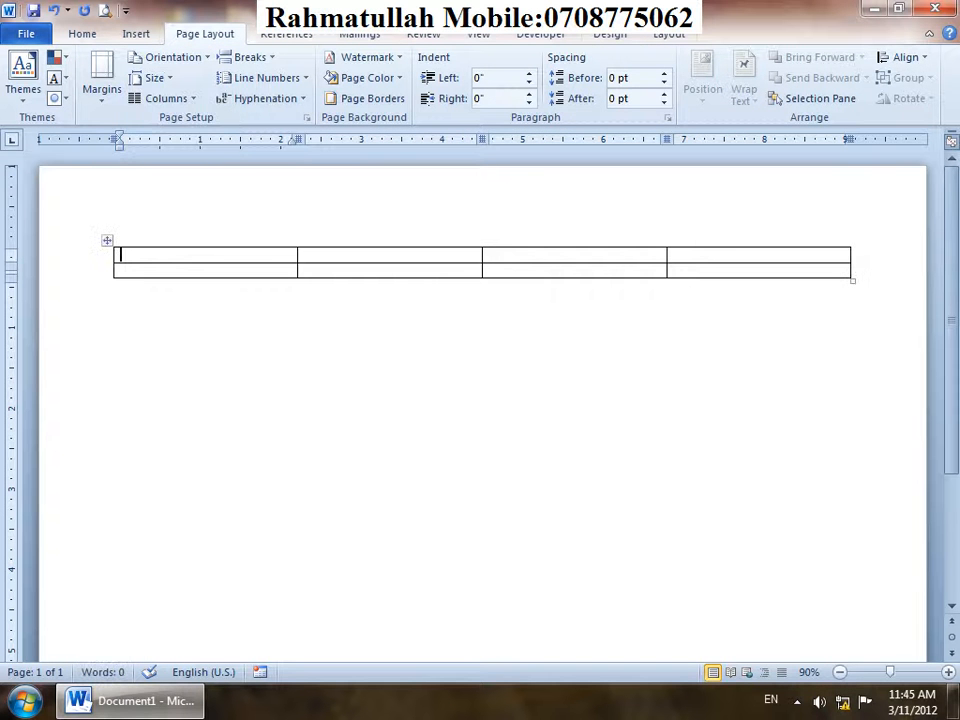
pyautogui.click(172, 58)
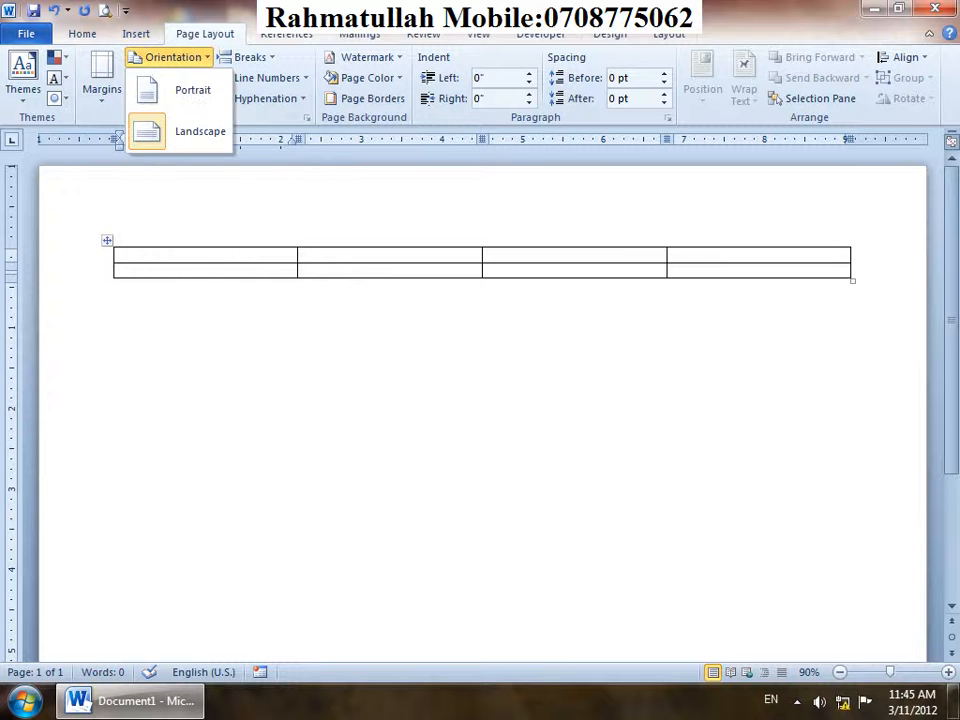
pyautogui.click(185, 90)
pyautogui.click(208, 240)
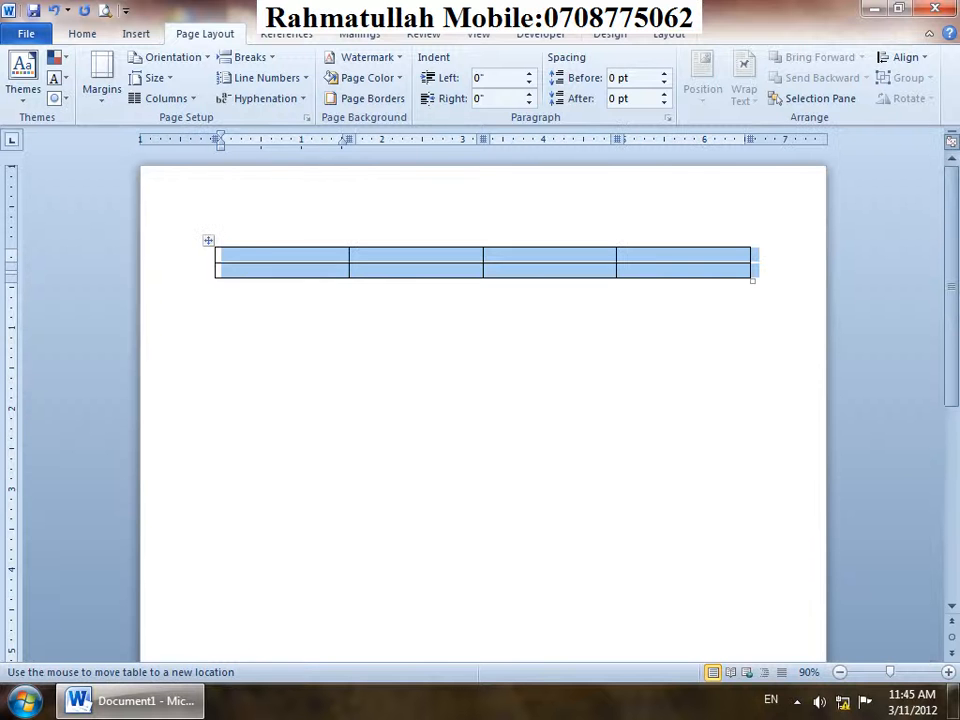
pyautogui.press('BackSpace')
# Insert a table of 5 columns and 2 rows with a fixed column width of about 1 inch.
pyautogui.click(136, 33)
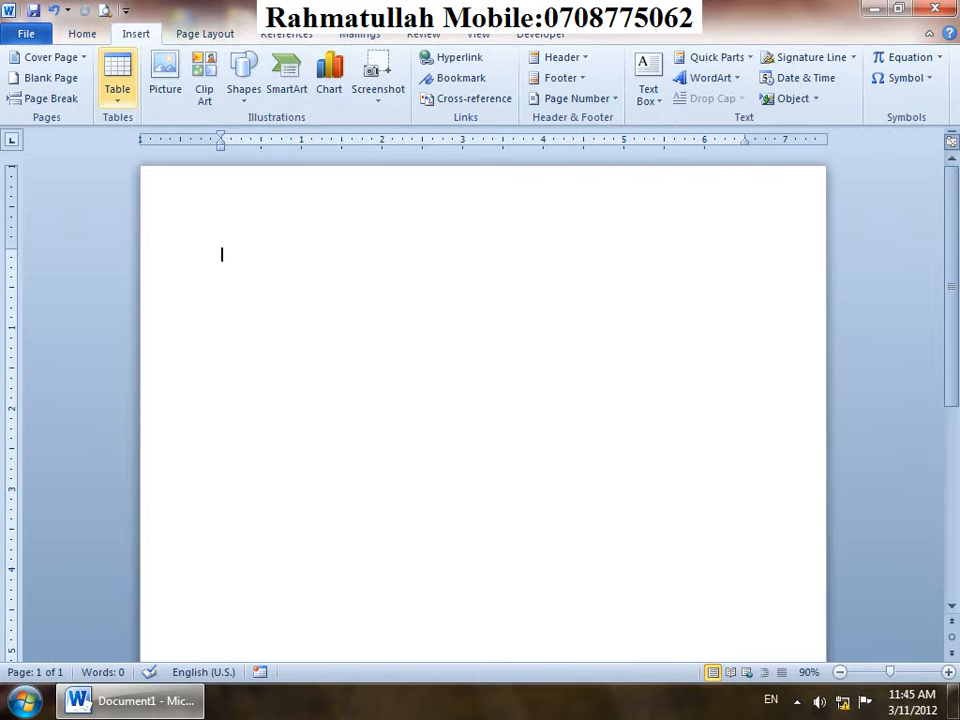
pyautogui.click(117, 88)
pyautogui.click(162, 286)
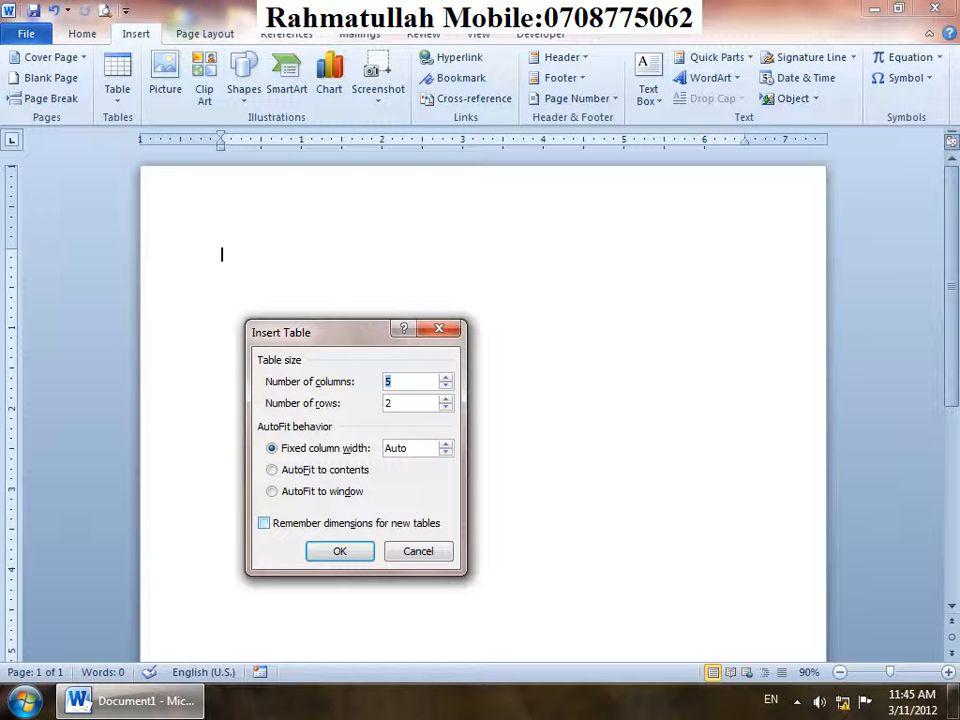
pyautogui.click(446, 444)
pyautogui.click(446, 444)
pyautogui.press('Return')
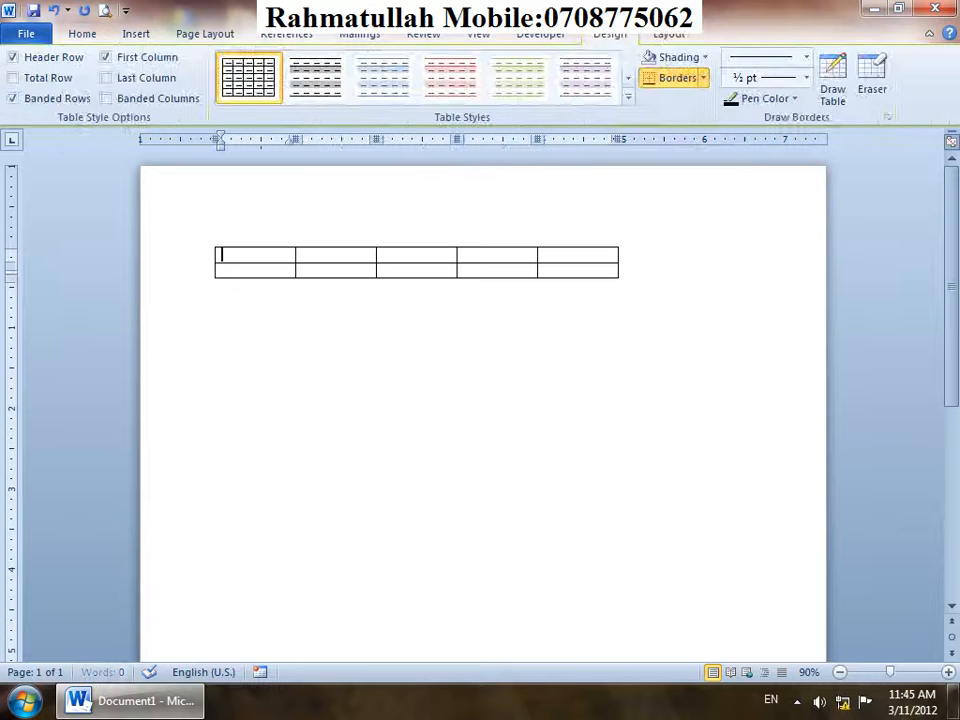
# Insert a second 5-column, 2-row table below the first with a fixed column width of 1", remembering the dimensions for new tables.
pyautogui.click(222, 287)
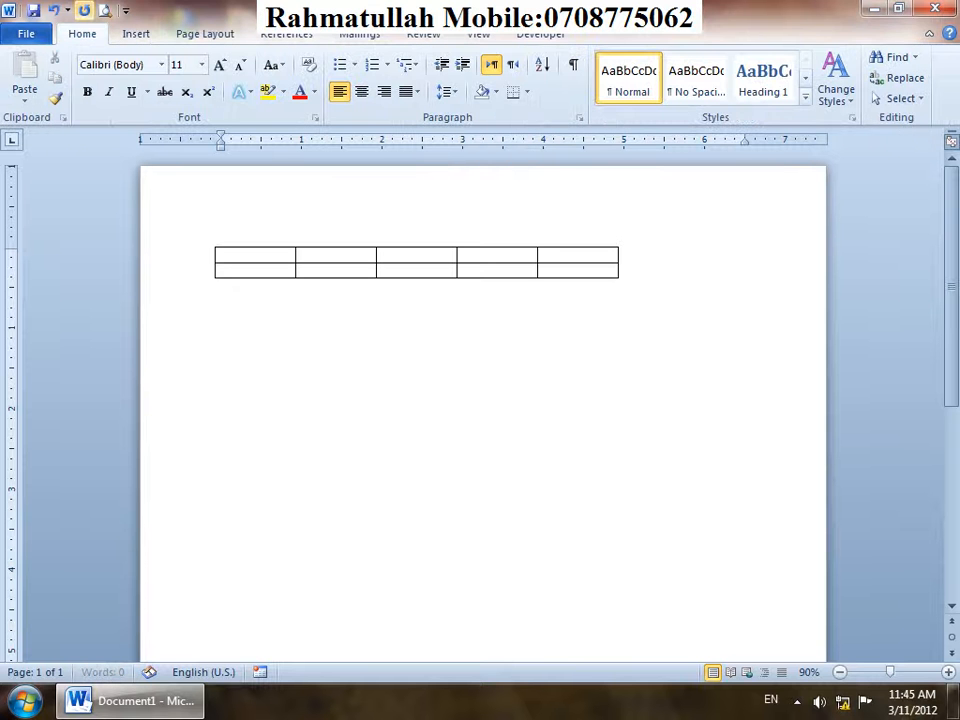
pyautogui.click(136, 33)
pyautogui.click(117, 80)
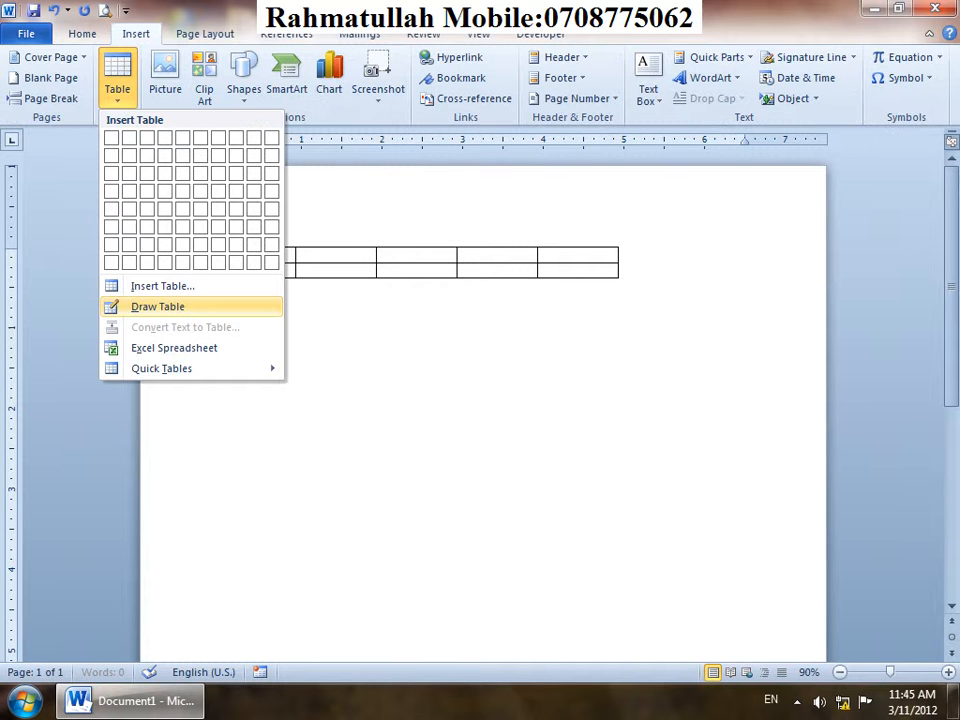
pyautogui.click(160, 286)
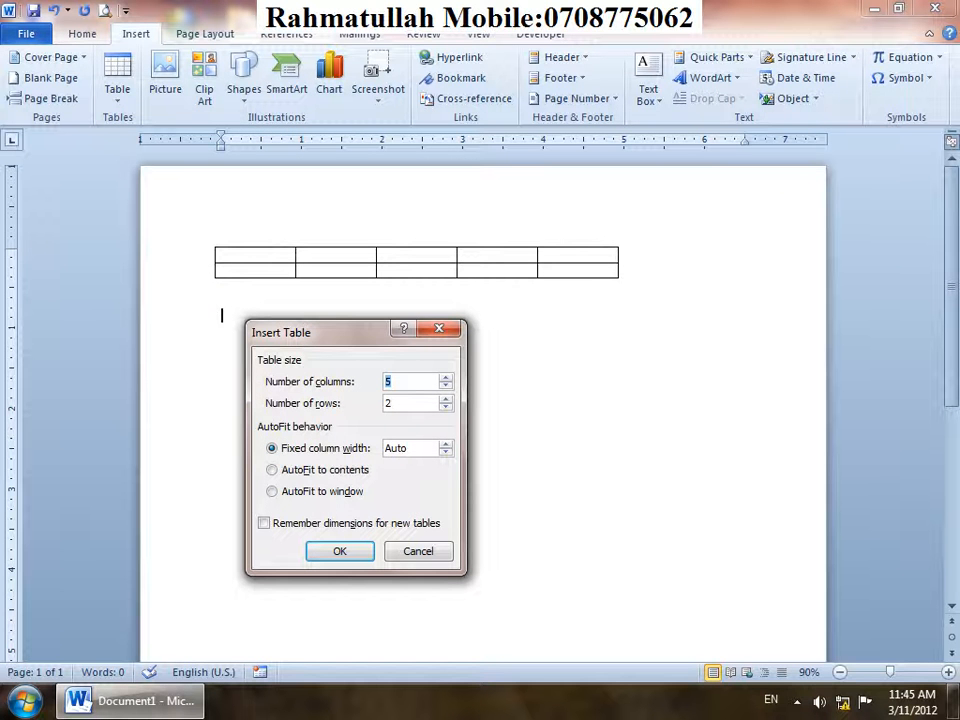
pyautogui.click(446, 444)
pyautogui.click(446, 444)
pyautogui.click(446, 444)
pyautogui.click(446, 444)
pyautogui.click(446, 444)
pyautogui.click(264, 523)
pyautogui.click(340, 552)
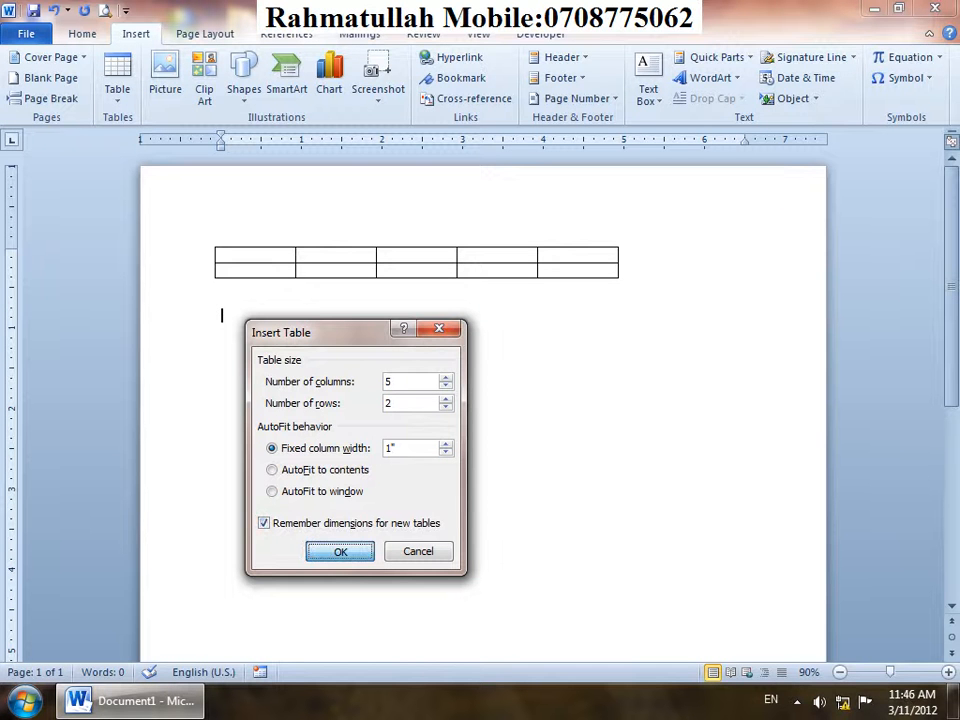
# Insert a third 5-column, 2-row table below the second with the fixed column width set to Auto, remembering the dimensions for new tables.
pyautogui.click(222, 348)
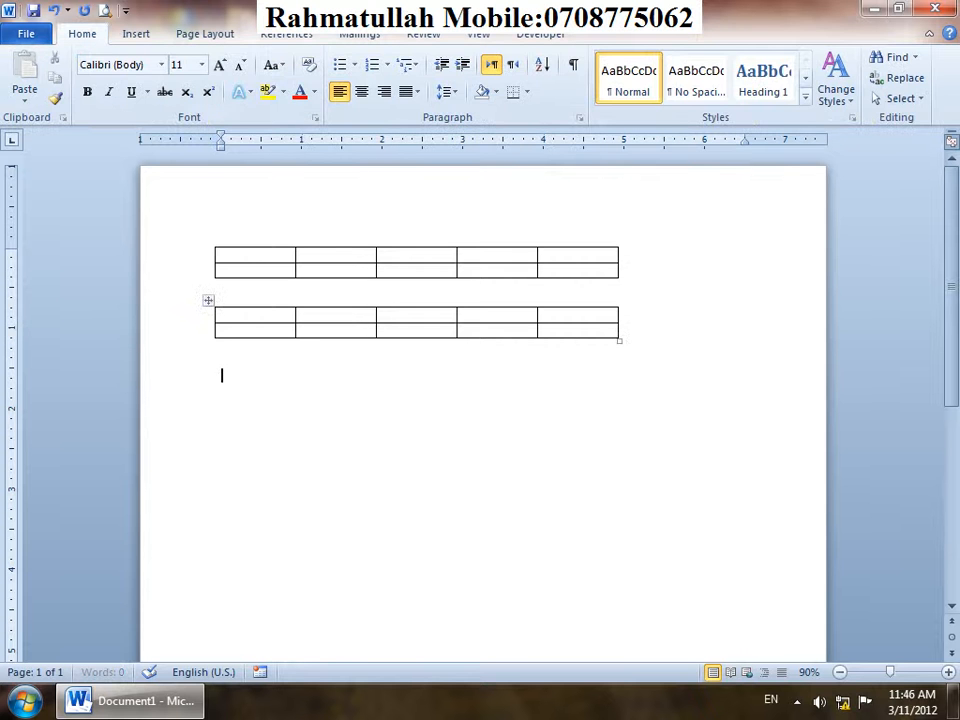
pyautogui.click(136, 34)
pyautogui.click(117, 80)
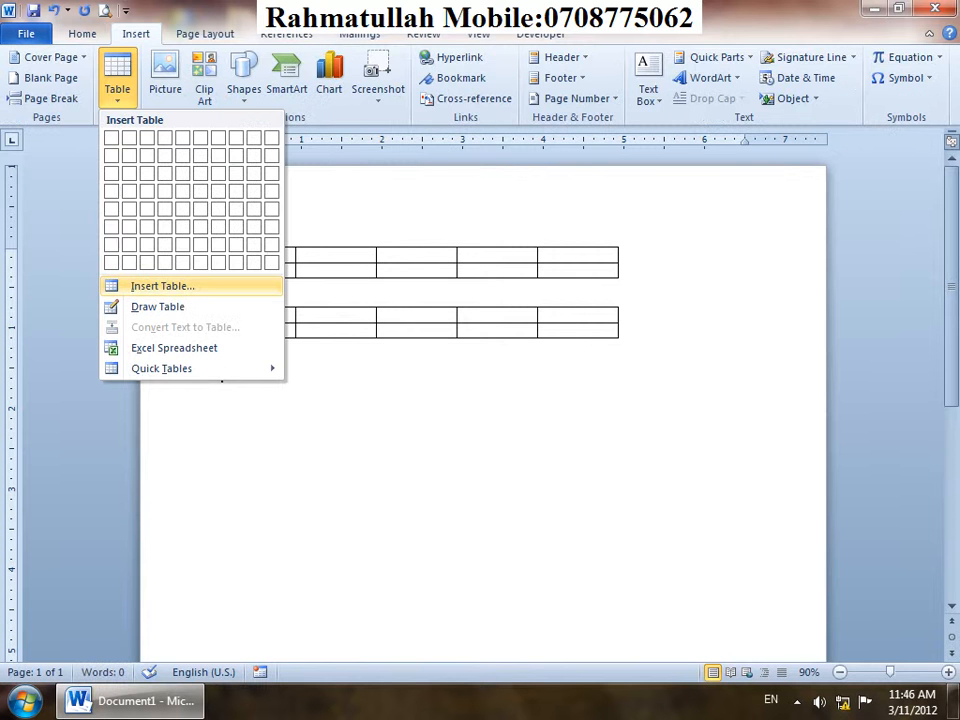
pyautogui.click(162, 286)
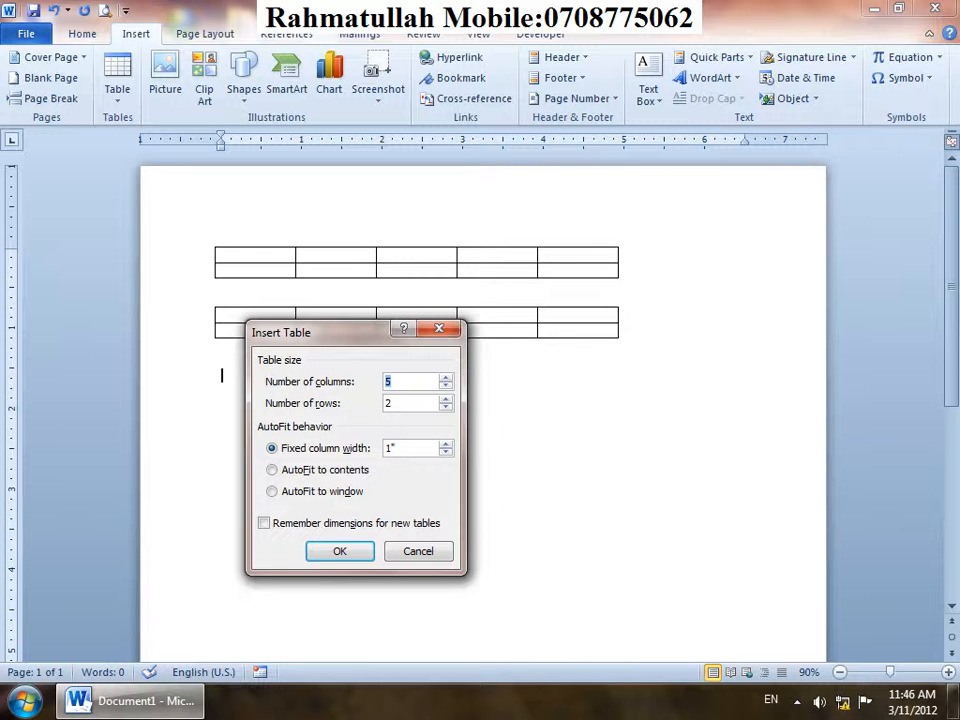
pyautogui.click(446, 453)
pyautogui.press('Down')
pyautogui.click(264, 523)
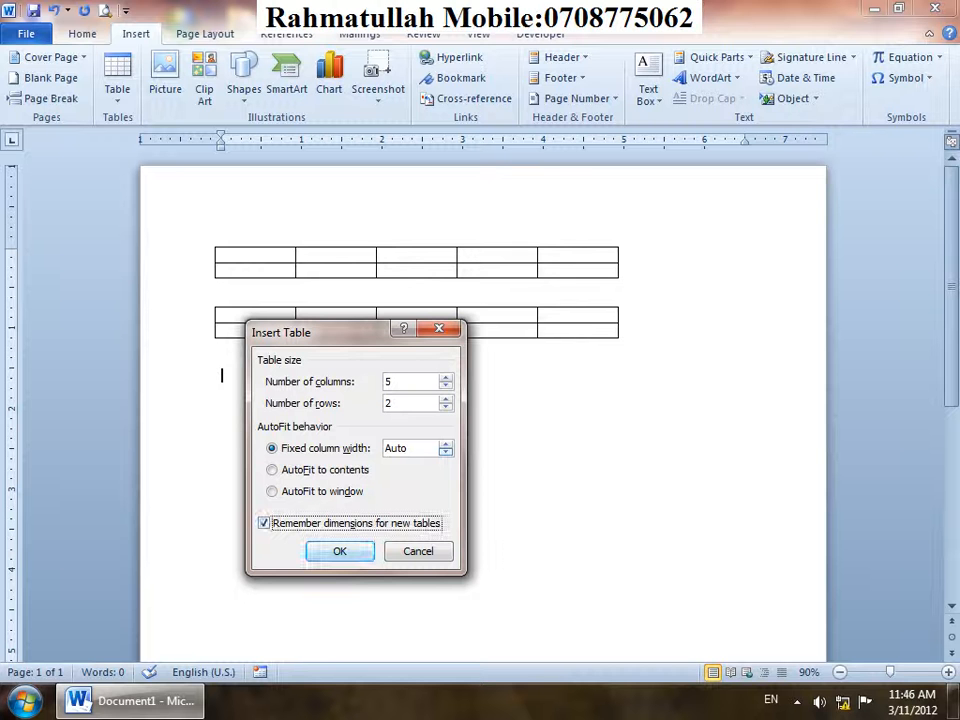
pyautogui.press('Return')
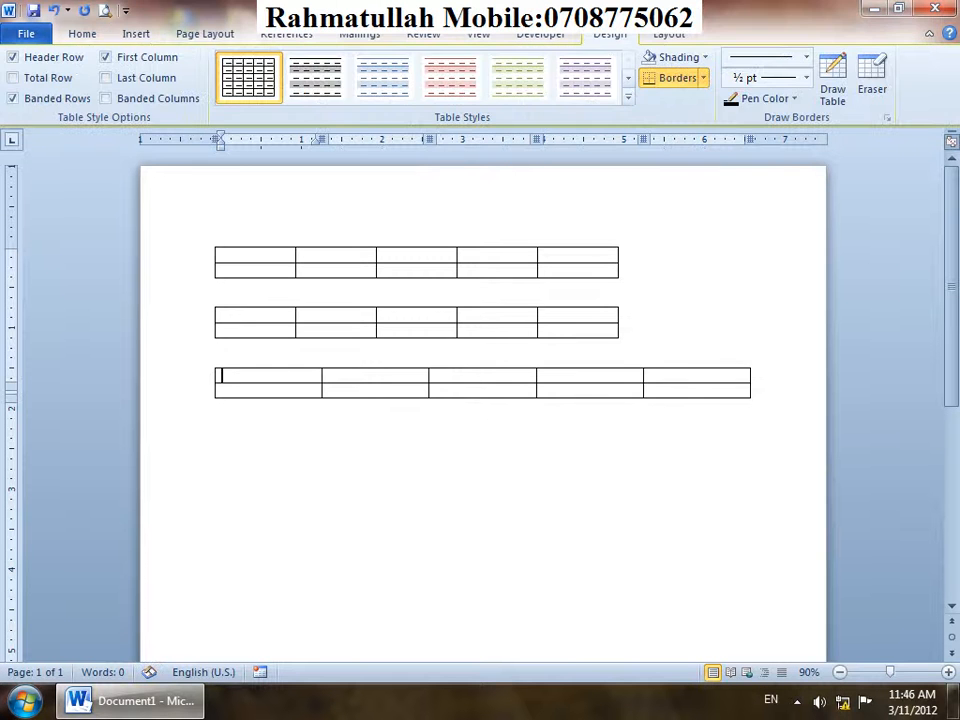
# Delete all three tables from the document.
pyautogui.click(221, 407)
pyautogui.hotkey('ctrl', 'a')
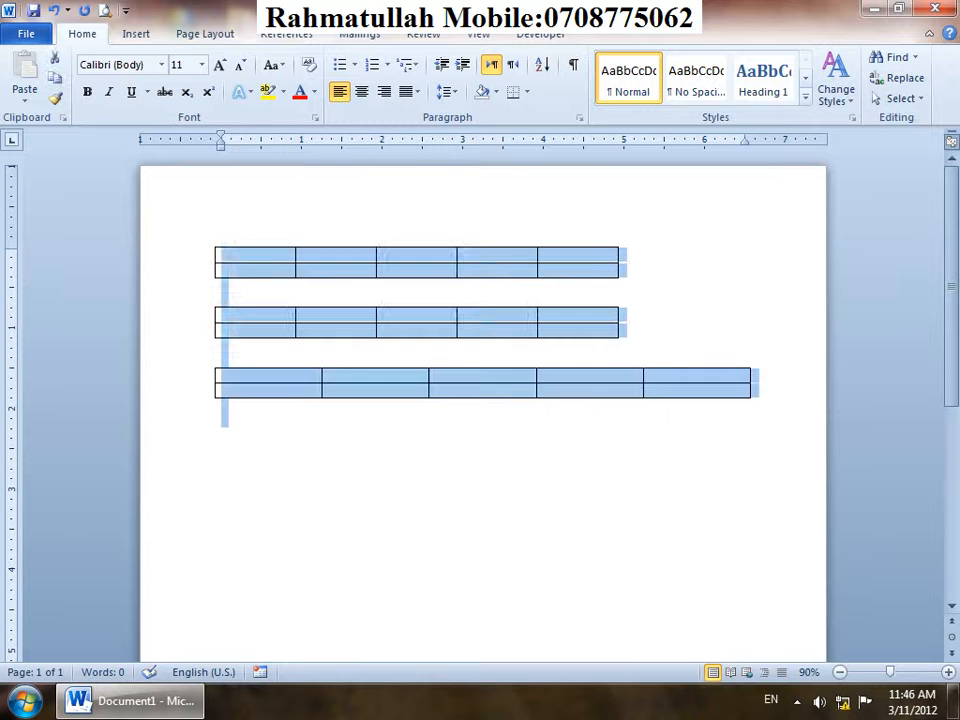
pyautogui.press('Delete')
# Check the remembered dimensions in the Insert Table dialog and close it without inserting a table.
pyautogui.click(136, 34)
pyautogui.click(117, 80)
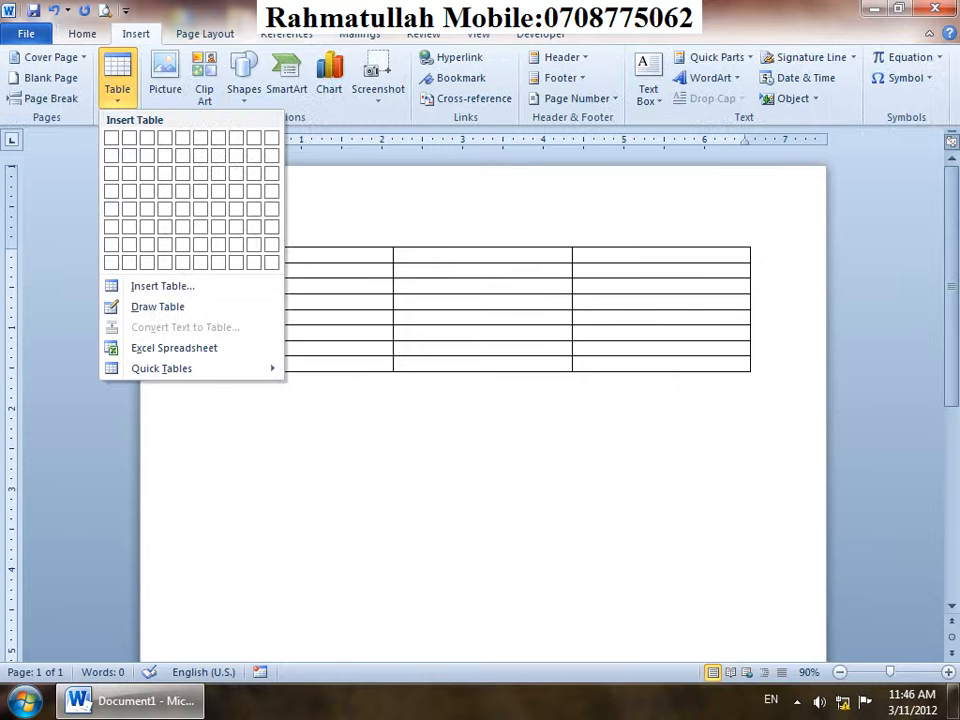
pyautogui.click(160, 286)
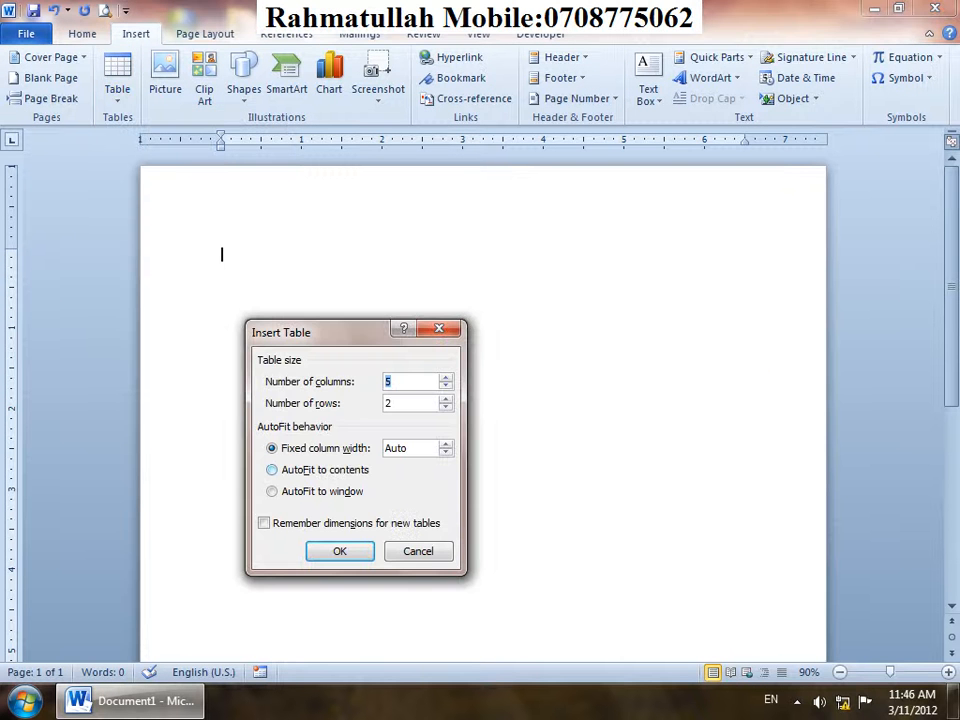
pyautogui.press('Escape')
# Insert a table of 5 columns and 6 rows using the size grid.
pyautogui.click(117, 80)
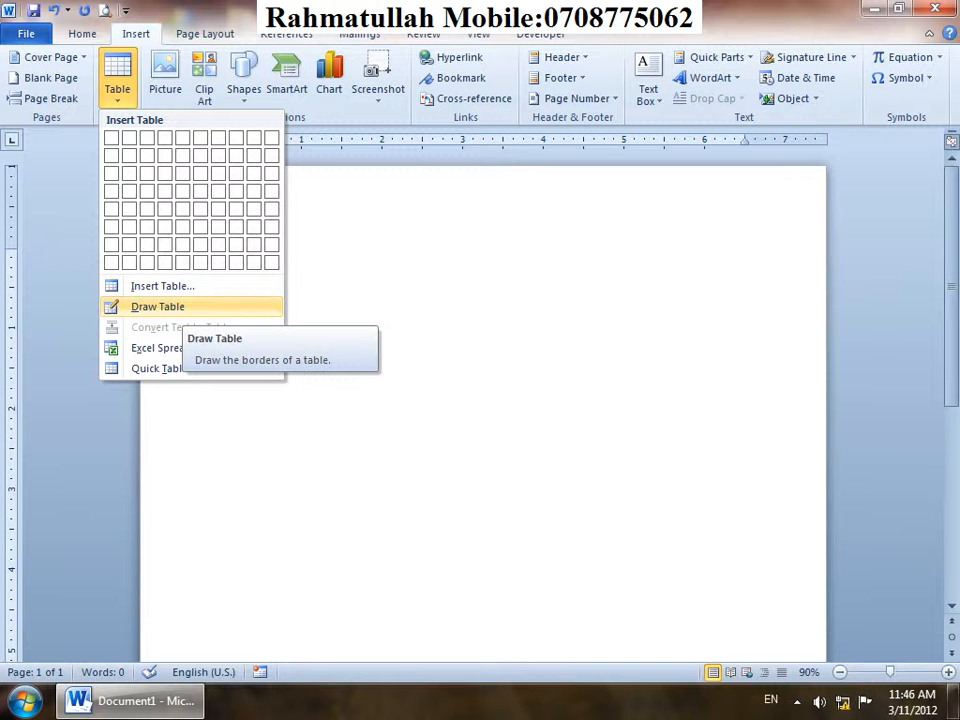
pyautogui.click(182, 227)
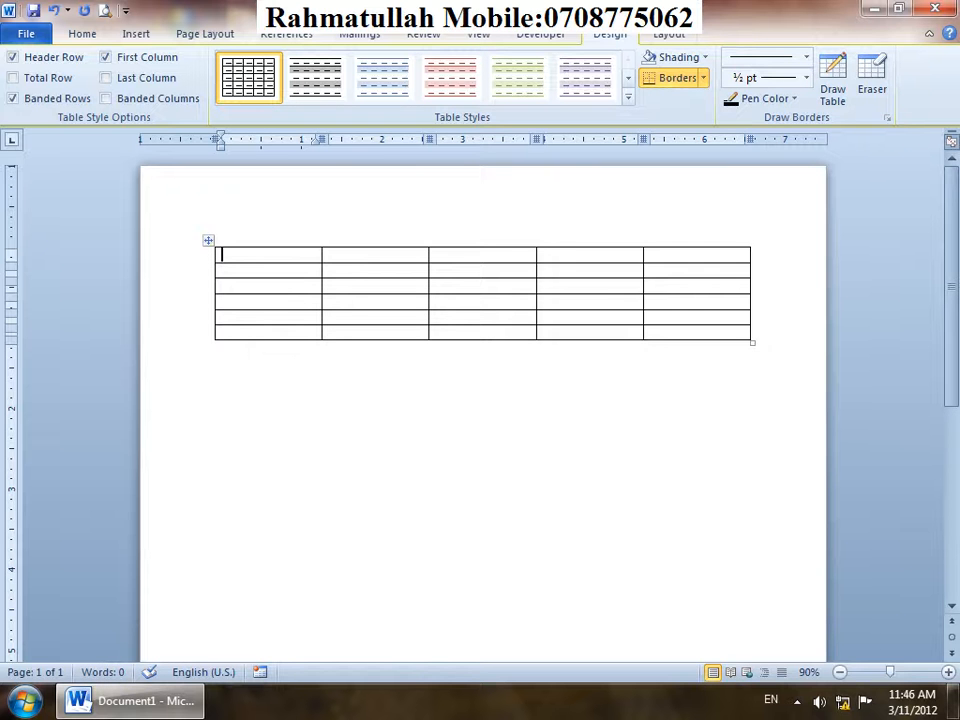
pyautogui.hotkey('ctrl', 'a')
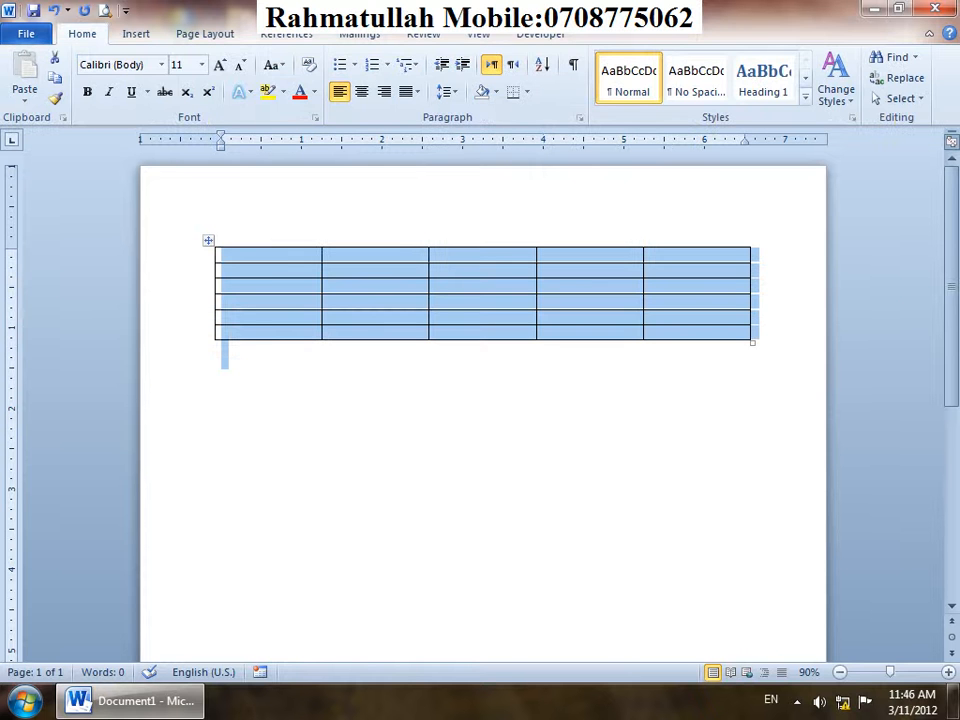
pyautogui.click(375, 302)
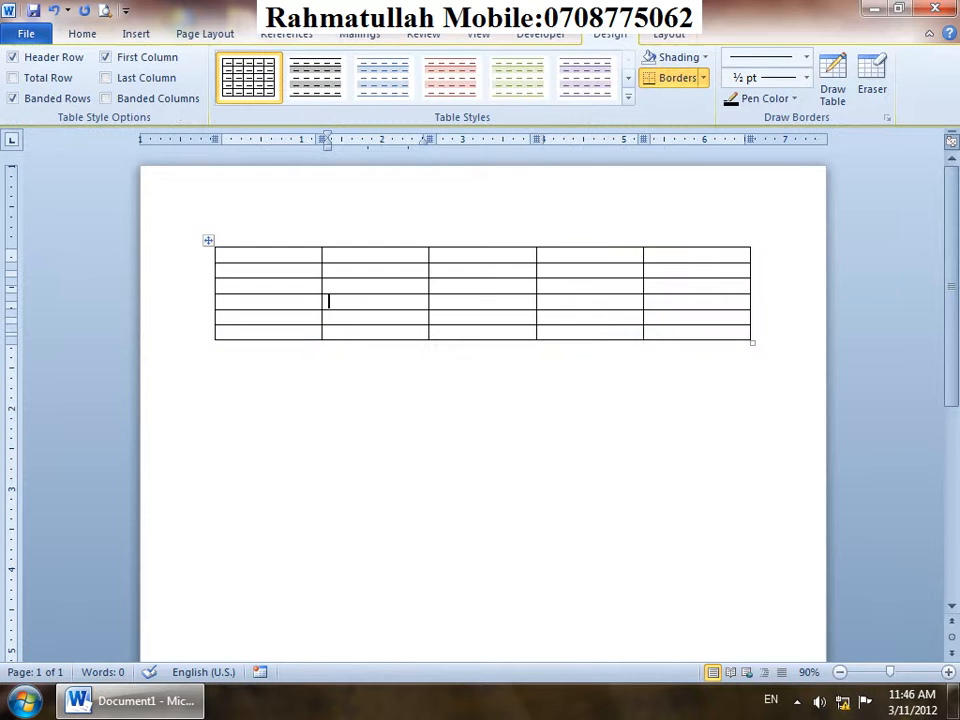
# Delete the last two columns of the table and remove the remaining table from the page.
pyautogui.moveTo(590, 255); pyautogui.dragTo(697, 332)
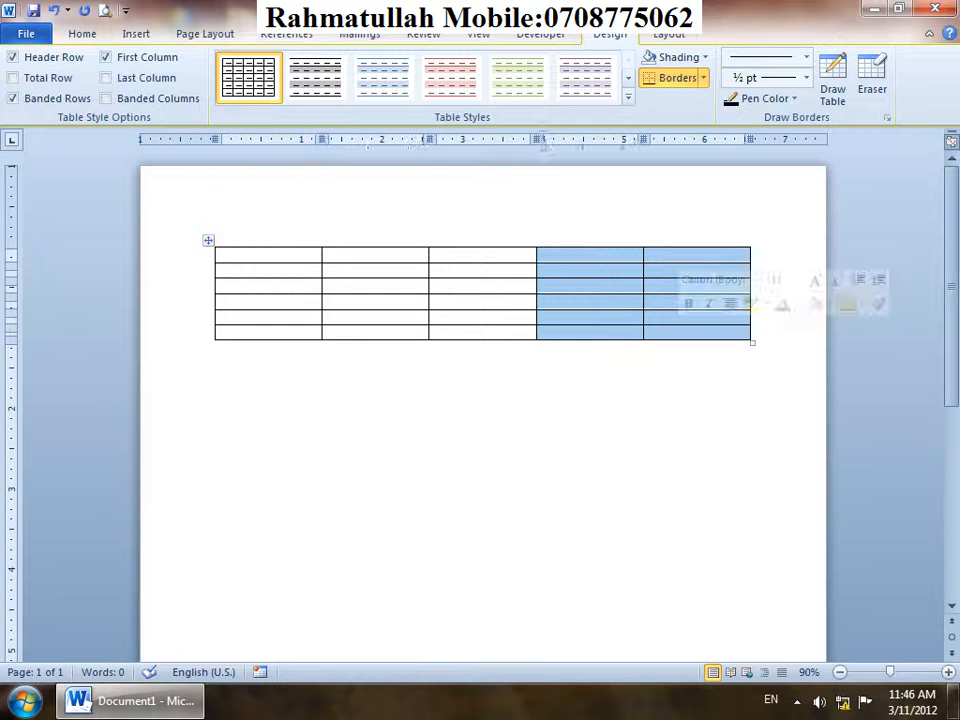
pyautogui.press('BackSpace')
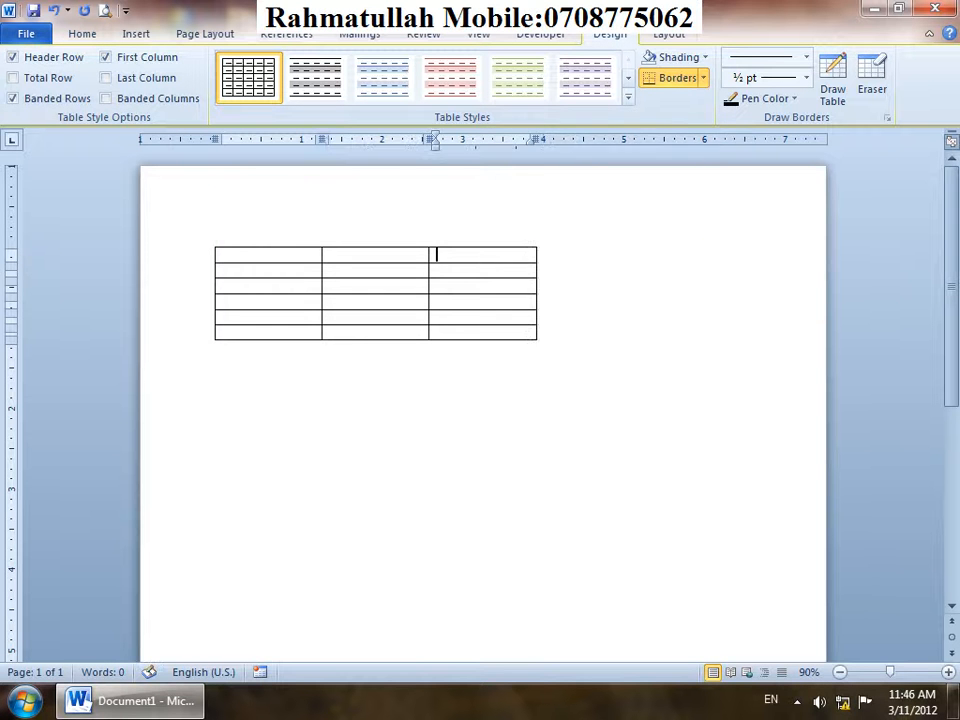
pyautogui.hotkey('ctrl', 'a')
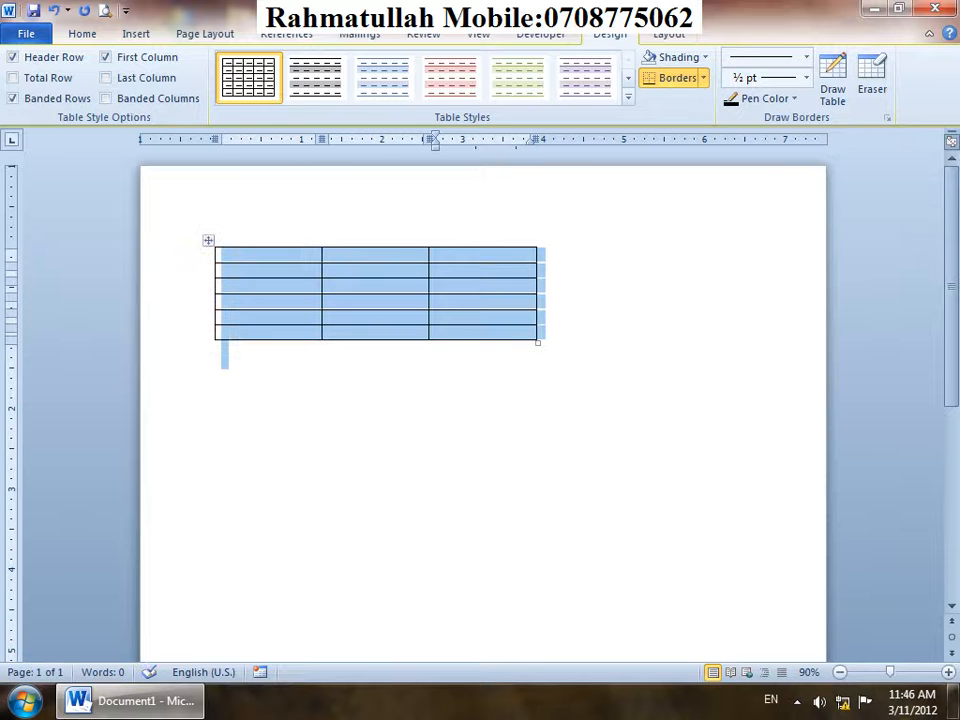
pyautogui.press('BackSpace')
# Draw a table frame about 7.2" wide and 3.3" high with Draw Table, and split it horizontally into two rows.
pyautogui.hotkey('alt', 'n')
pyautogui.press('t')
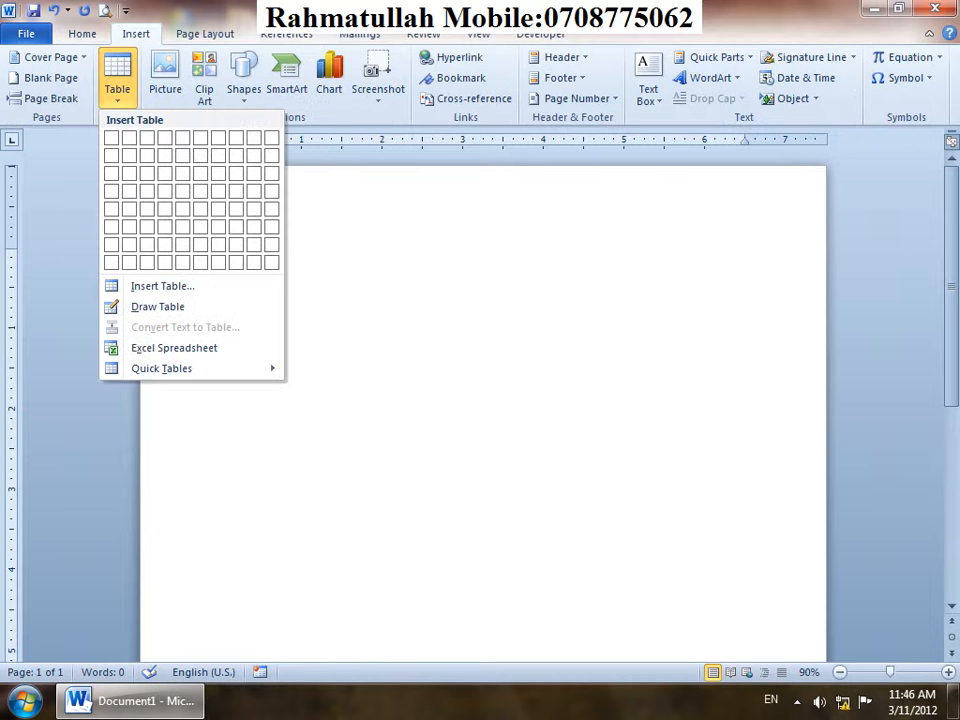
pyautogui.press('Down')
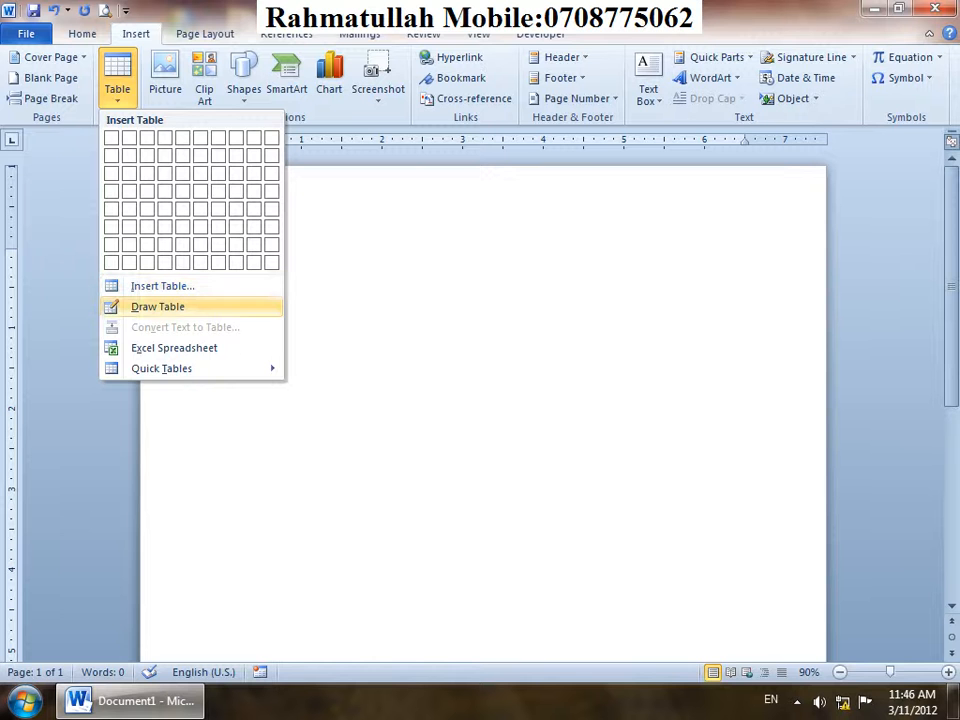
pyautogui.press('Return')
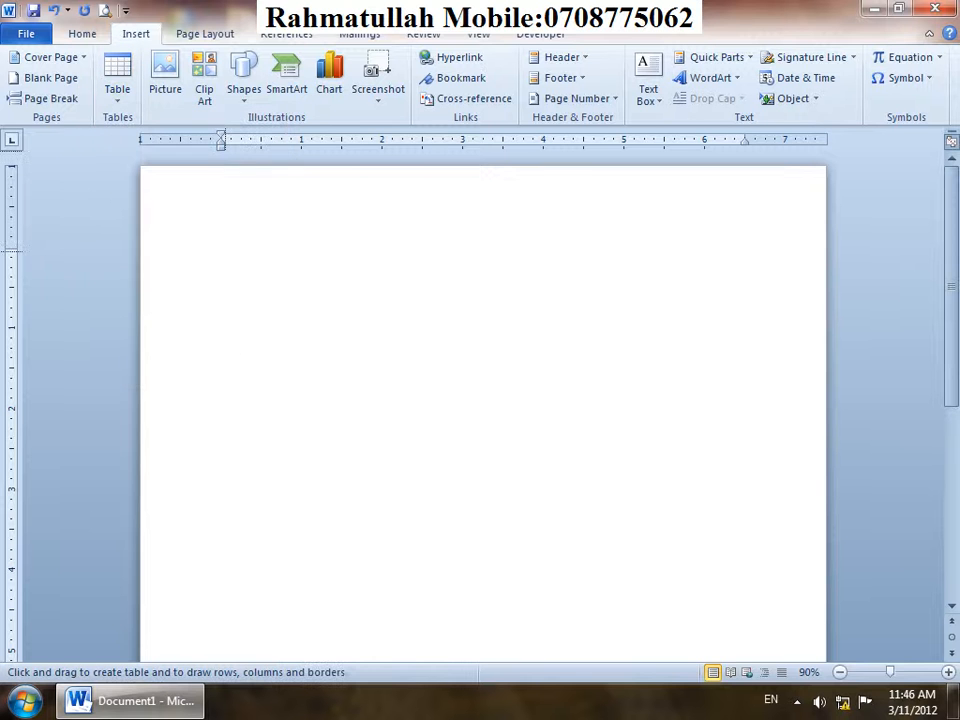
pyautogui.moveTo(198, 230)
pyautogui.mouseDown()
pyautogui.moveTo(269, 362)
pyautogui.moveTo(782, 517)
pyautogui.mouseUp()
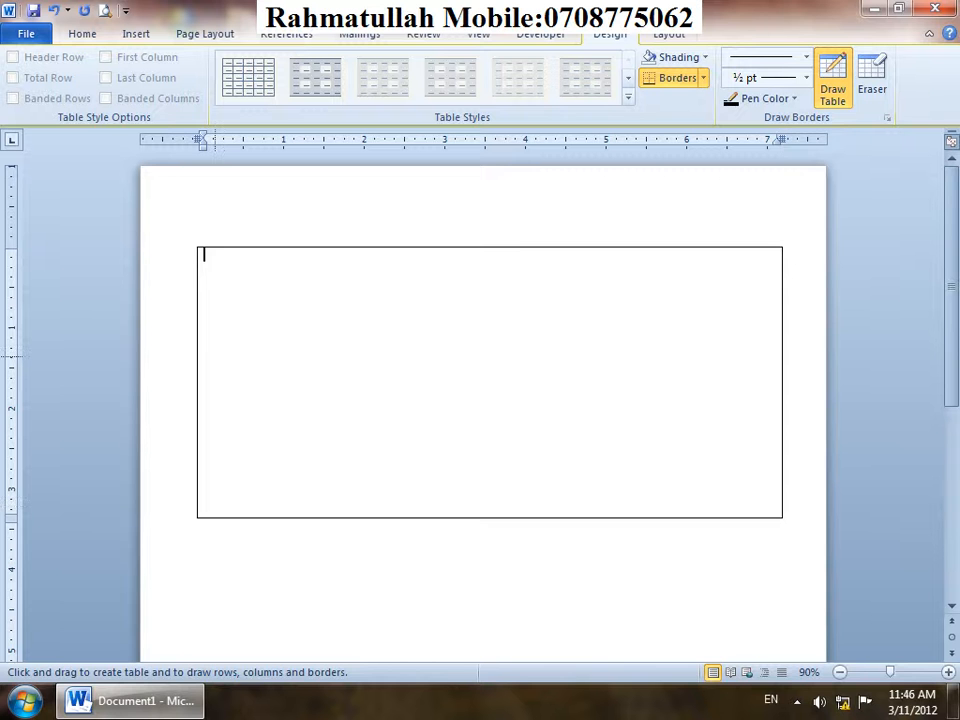
pyautogui.moveTo(215, 357); pyautogui.dragTo(447, 359)
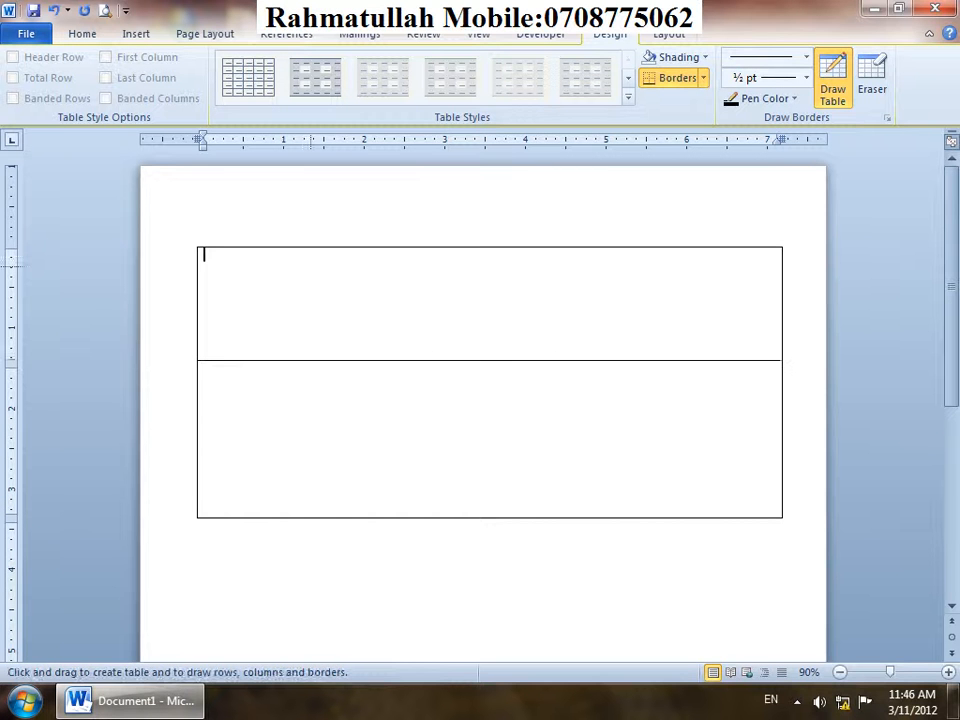
# Divide the upper row about 1.5" from its left edge, and split the area beside it into two cells above three cells.
pyautogui.moveTo(326, 308); pyautogui.dragTo(323, 352)
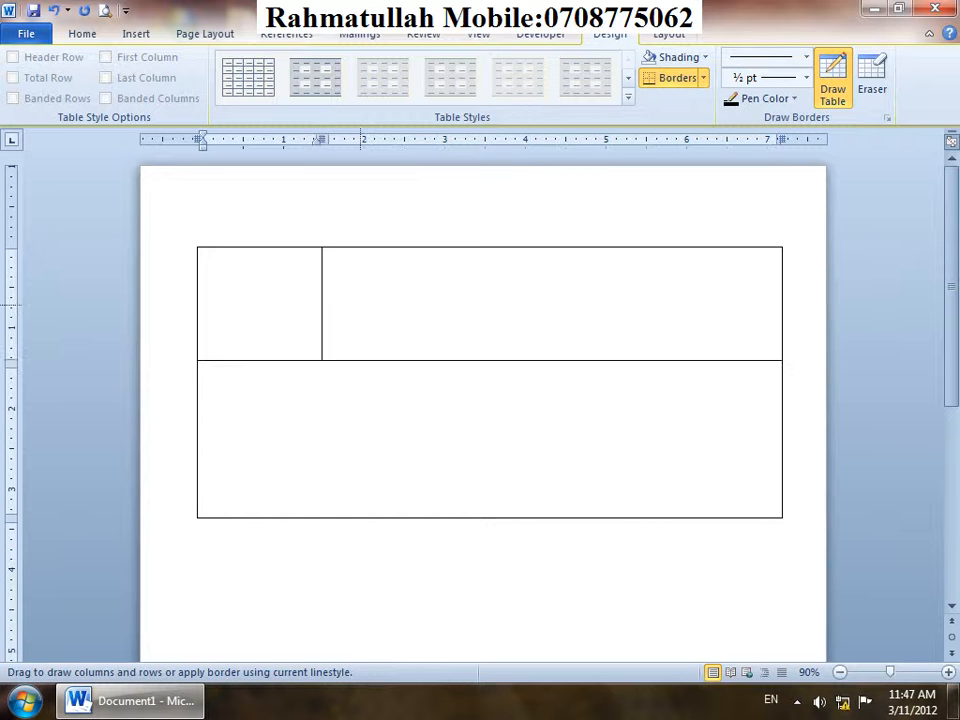
pyautogui.moveTo(361, 303); pyautogui.dragTo(565, 305)
pyautogui.moveTo(566, 252); pyautogui.dragTo(561, 302)
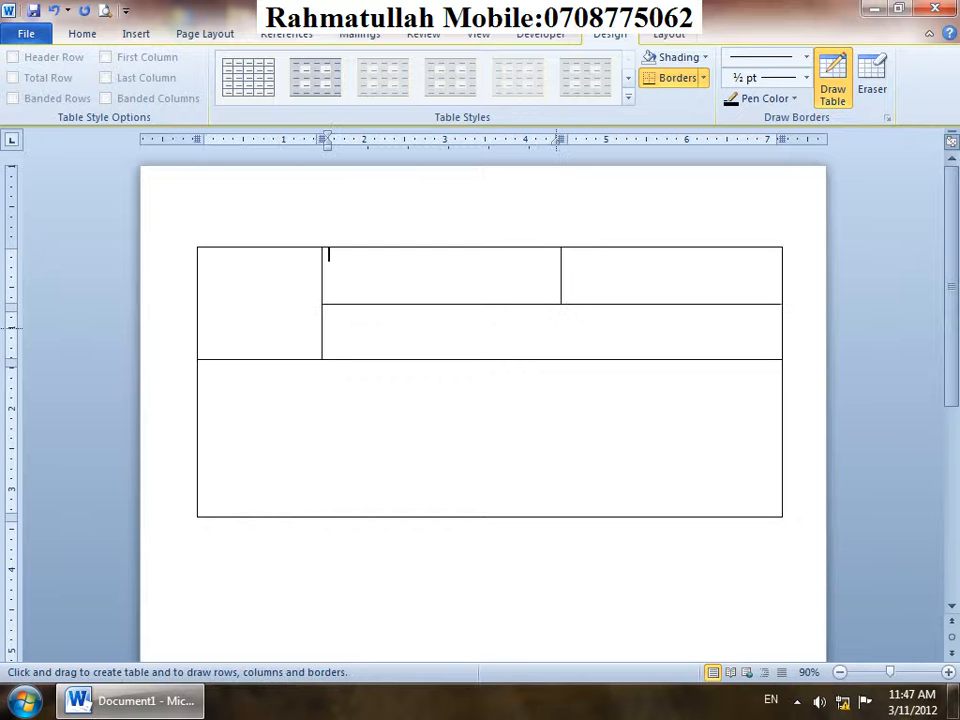
pyautogui.moveTo(483, 306); pyautogui.dragTo(483, 358)
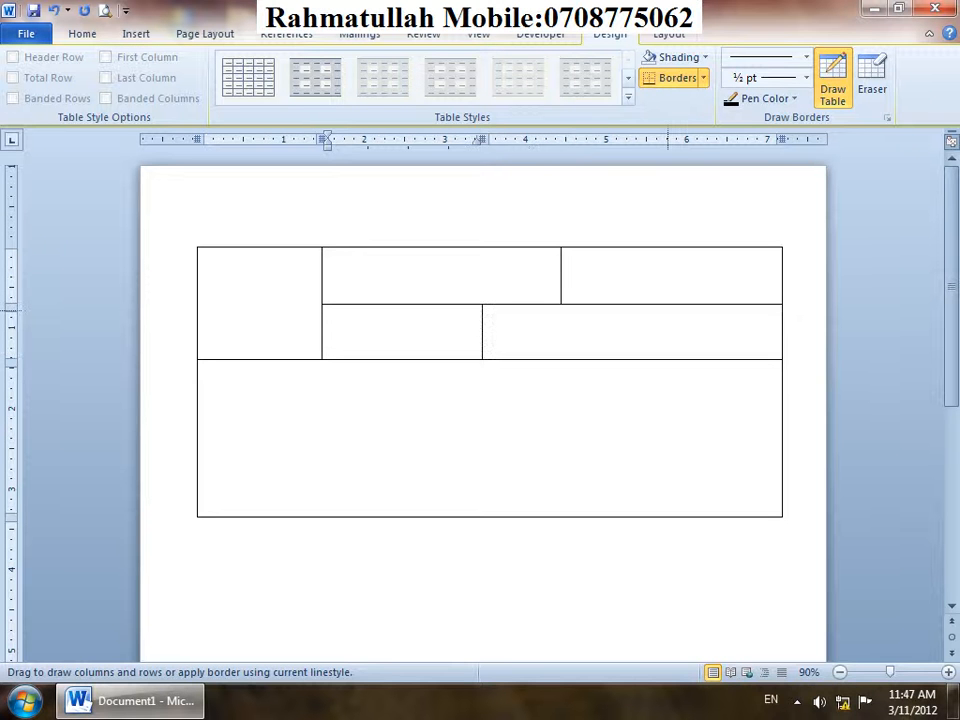
pyautogui.moveTo(666, 306); pyautogui.dragTo(666, 358)
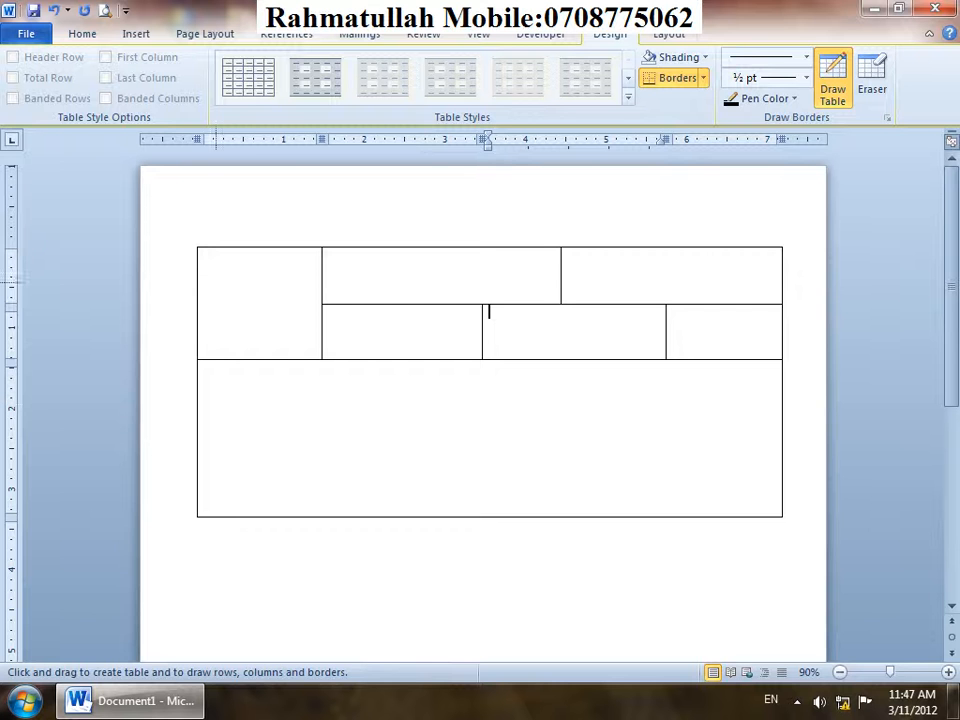
# Split the upper-left cell into one cell above two, and draw a nested cell about 1.2" by 1.6" inside the bottom row.
pyautogui.moveTo(215, 282); pyautogui.dragTo(310, 283)
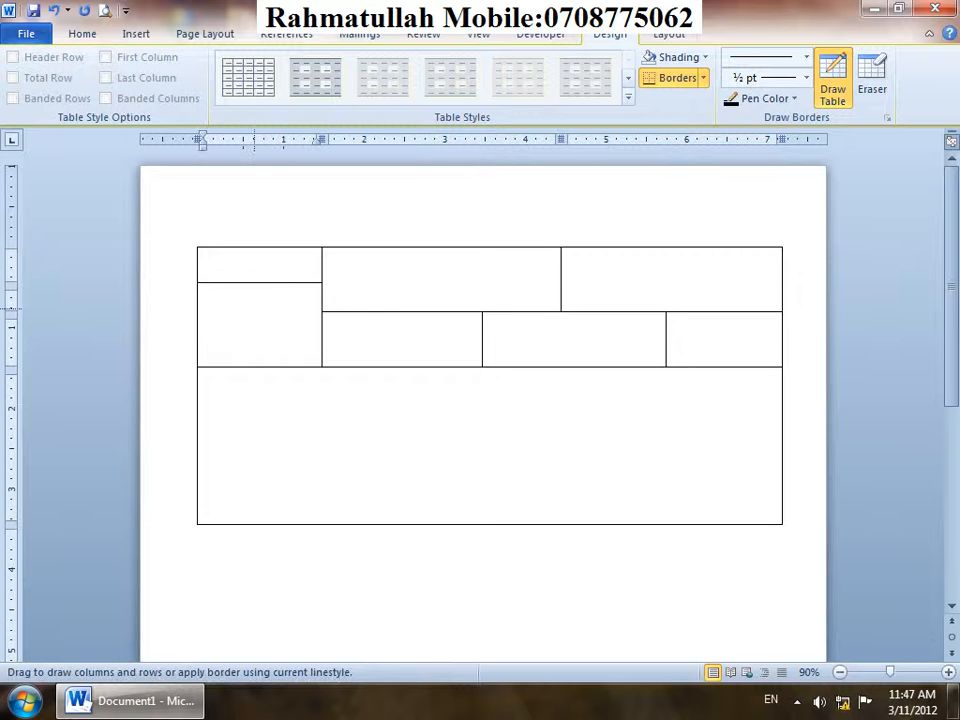
pyautogui.moveTo(248, 285); pyautogui.dragTo(248, 365)
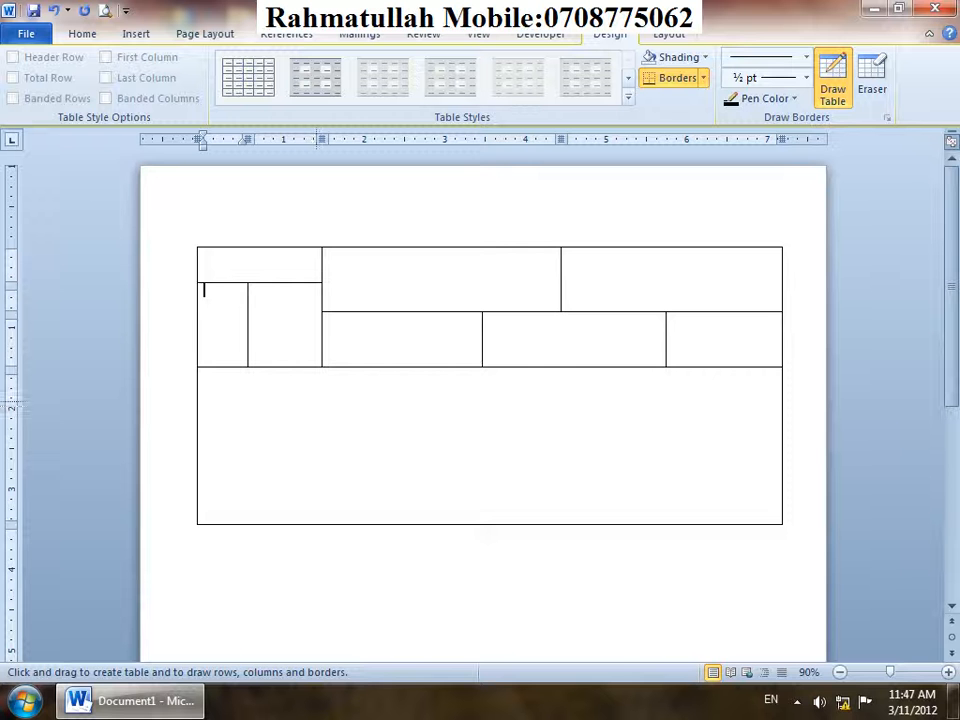
pyautogui.moveTo(320, 384)
pyautogui.mouseDown()
pyautogui.moveTo(347, 492)
pyautogui.moveTo(412, 515)
pyautogui.mouseUp()
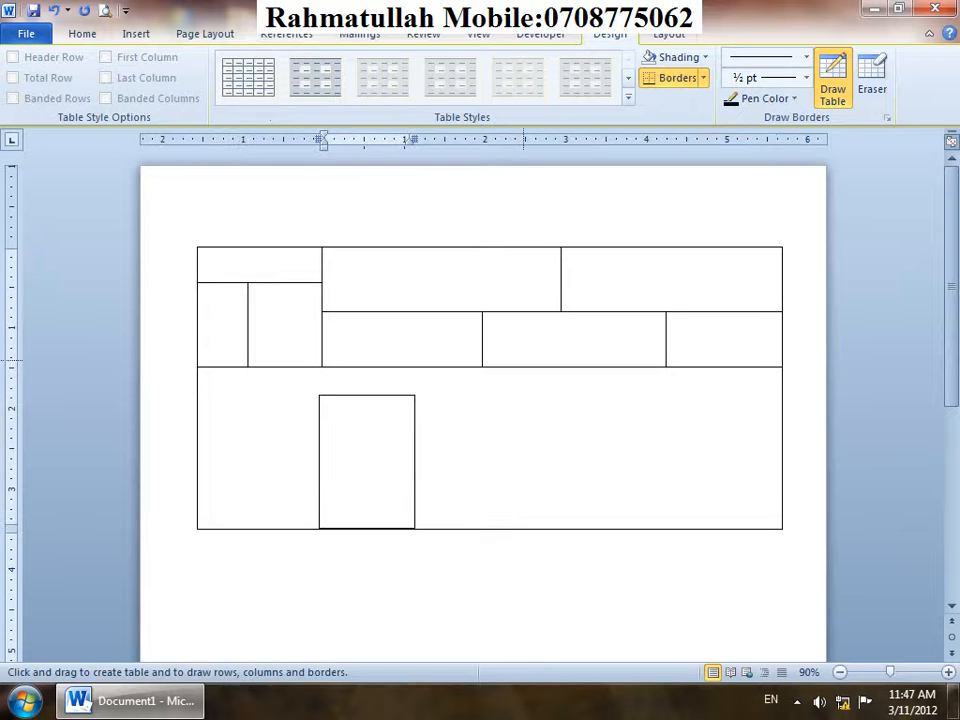
# Set a thick green 6 pt pen, and draw a vertical divider in the bottom row and a horizontal divider across its right cell.
pyautogui.click(806, 57)
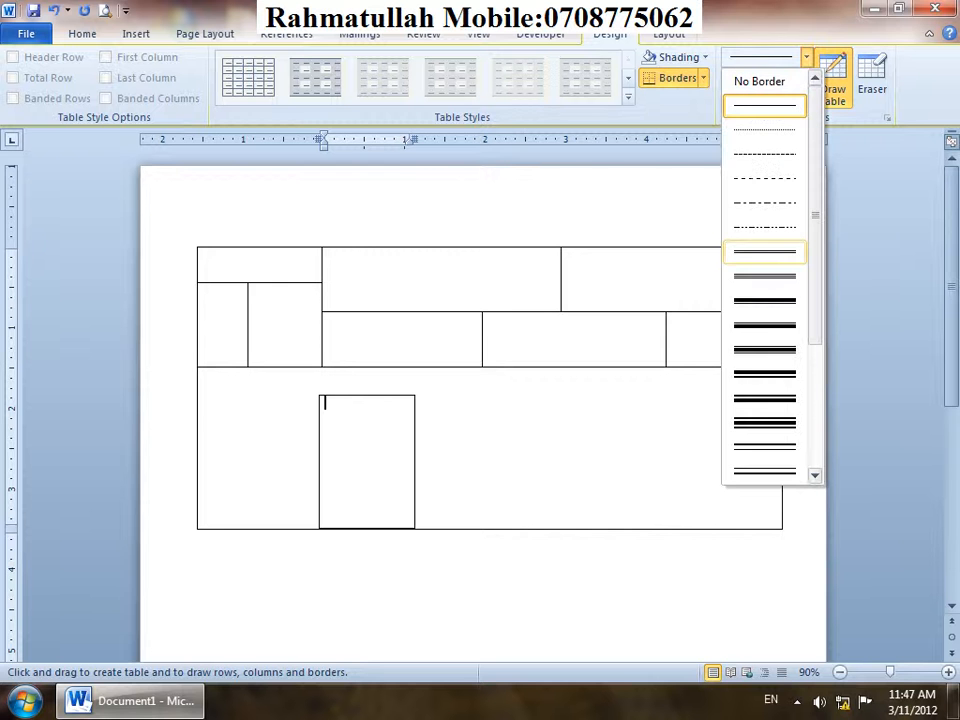
pyautogui.click(771, 246)
pyautogui.click(703, 77)
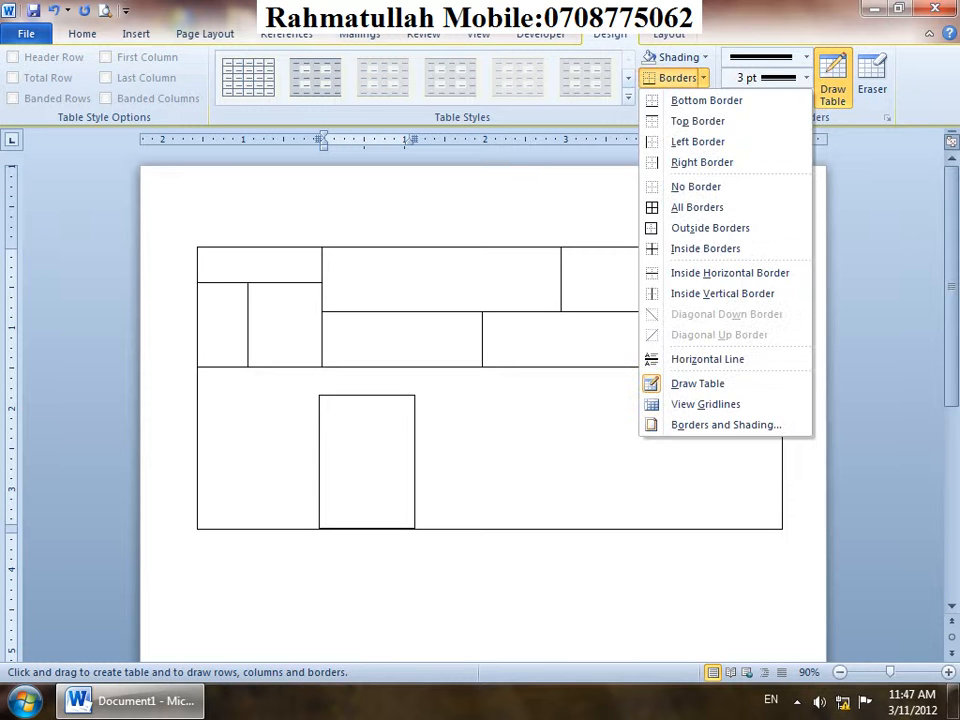
pyautogui.click(705, 58)
pyautogui.click(794, 99)
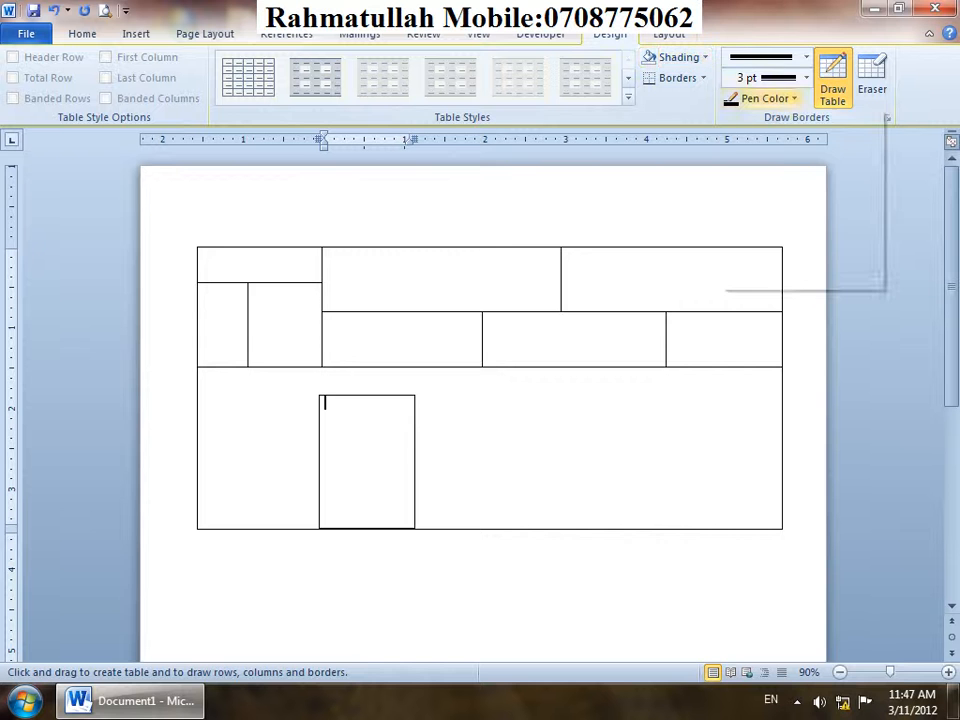
pyautogui.click(810, 257)
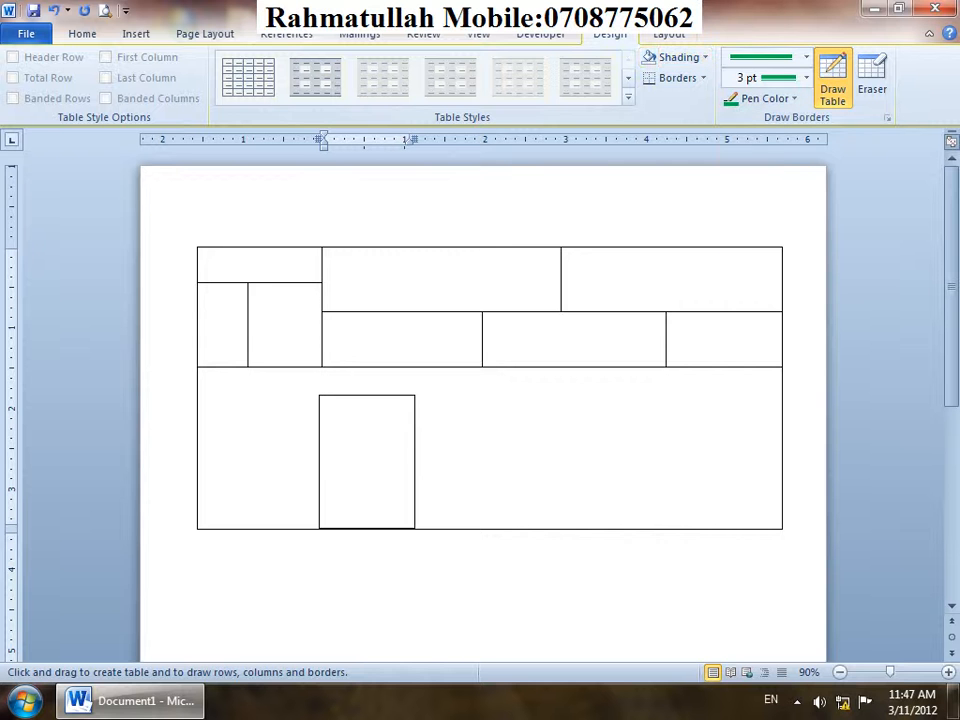
pyautogui.click(806, 77)
pyautogui.click(762, 199)
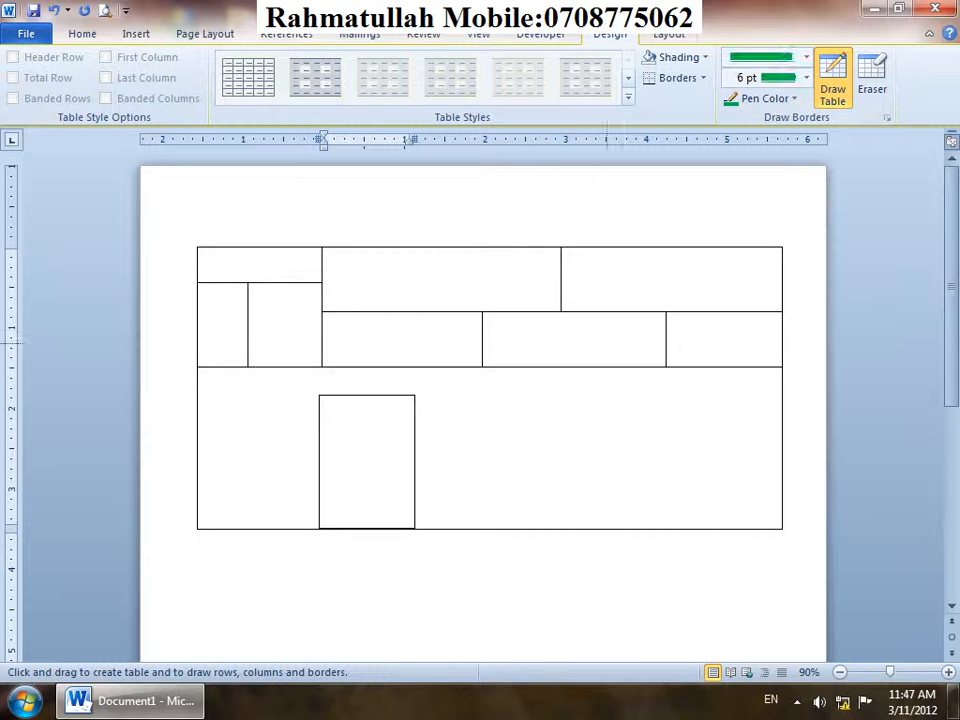
pyautogui.moveTo(526, 401); pyautogui.dragTo(524, 526)
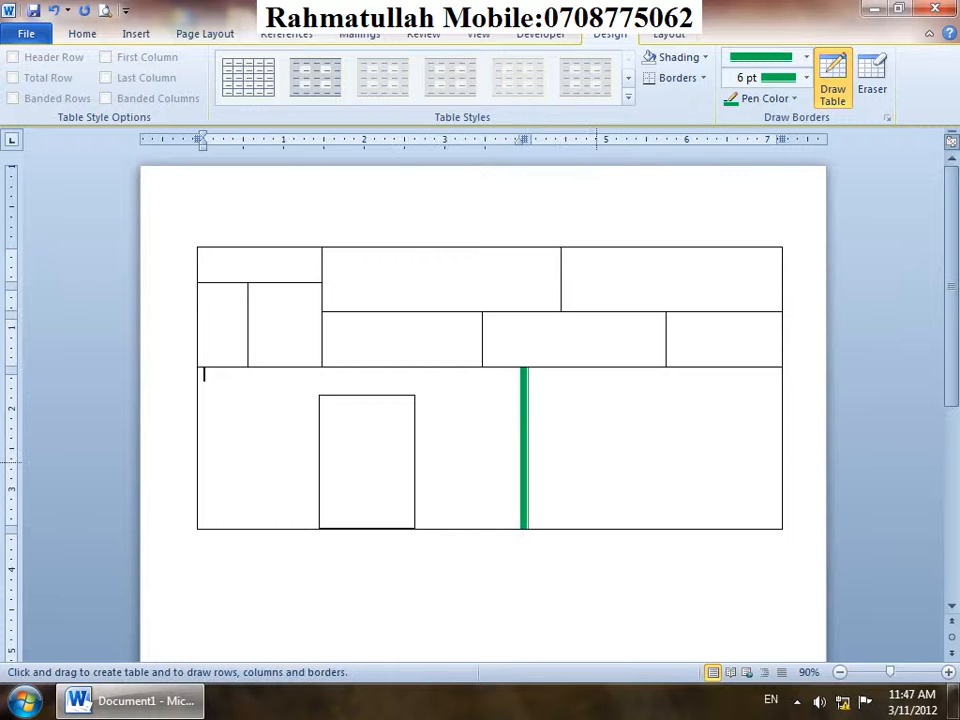
pyautogui.moveTo(530, 428); pyautogui.dragTo(780, 428)
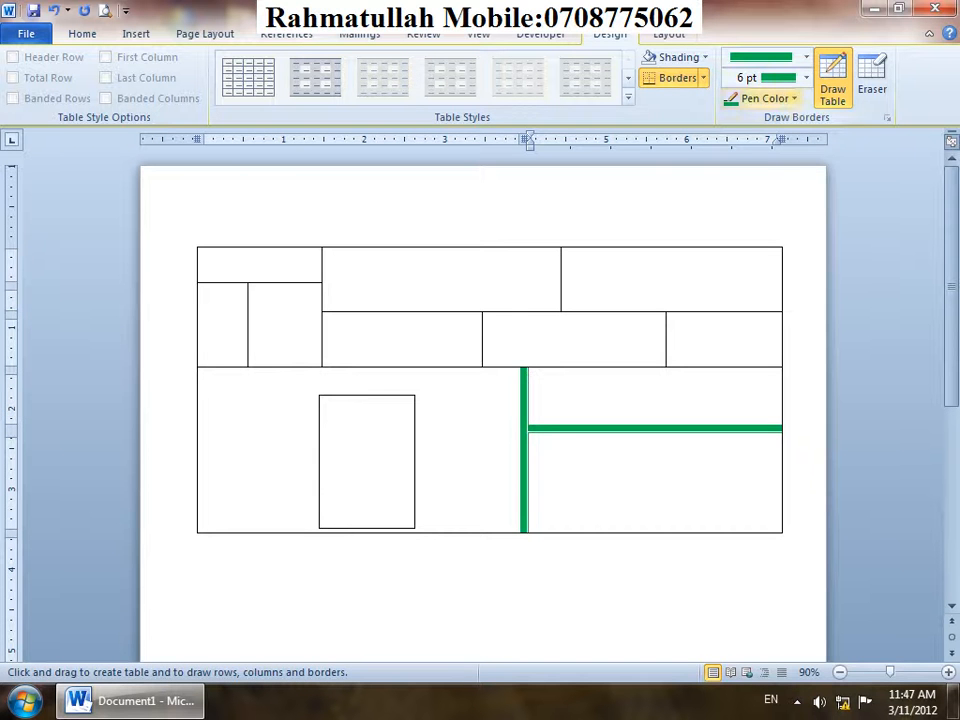
# Change the pen color to red and draw a vertical divider in each of the two cells separated by the green horizontal line.
pyautogui.click(765, 98)
pyautogui.click(746, 257)
pyautogui.moveTo(648, 368)
pyautogui.mouseDown()
pyautogui.moveTo(648, 428)
pyautogui.moveTo(596, 531)
pyautogui.mouseUp()
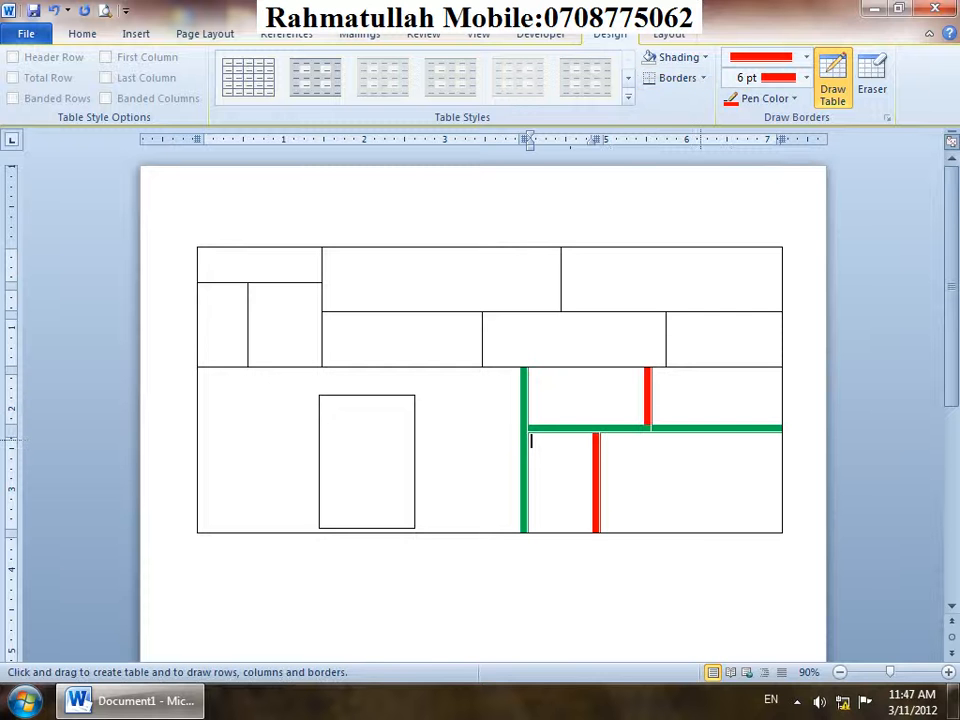
# Draw another red vertical divider in the wide cell at the table's lower right, and delete the entire document content.
pyautogui.moveTo(700, 433); pyautogui.dragTo(700, 531)
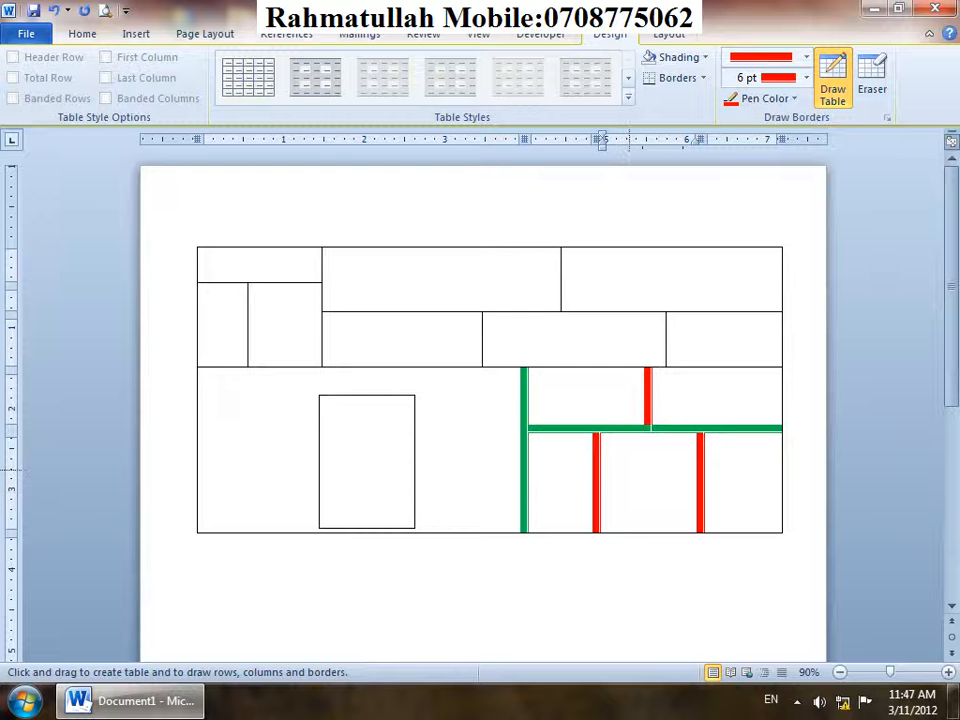
pyautogui.hotkey('ctrl', 'a')
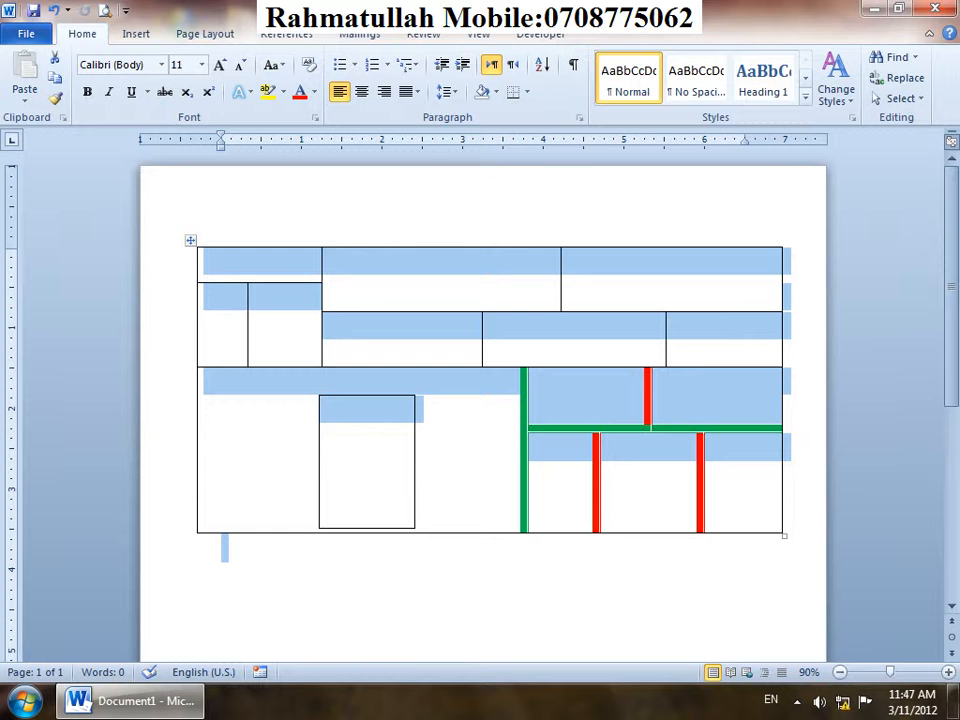
pyautogui.press('Delete')
pyautogui.hotkey('alt', 'n')
pyautogui.press('t')
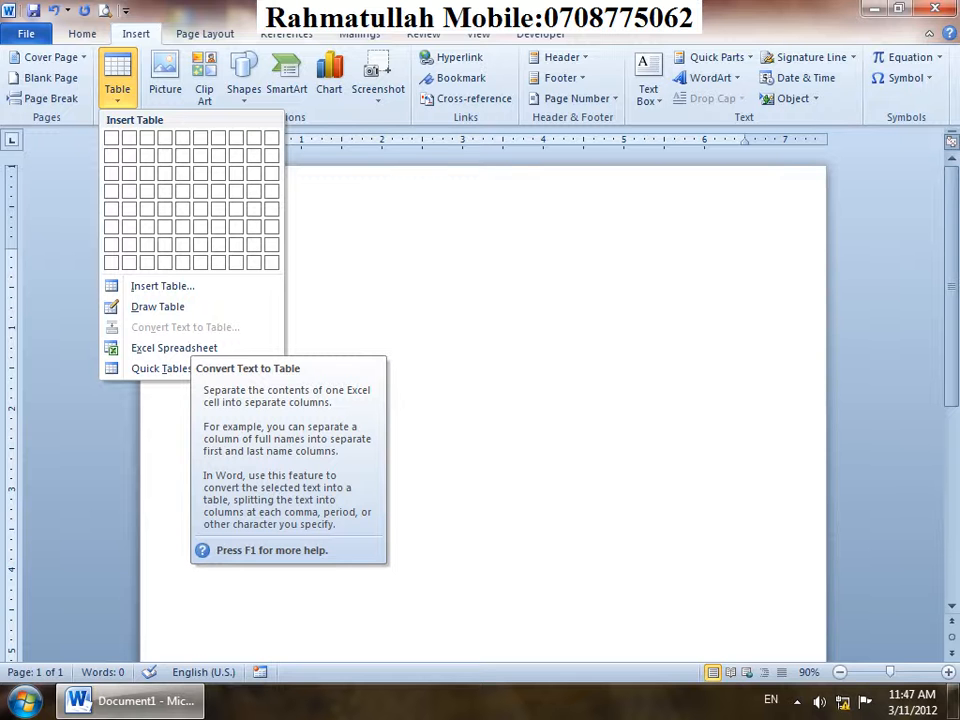
pyautogui.press('Down')
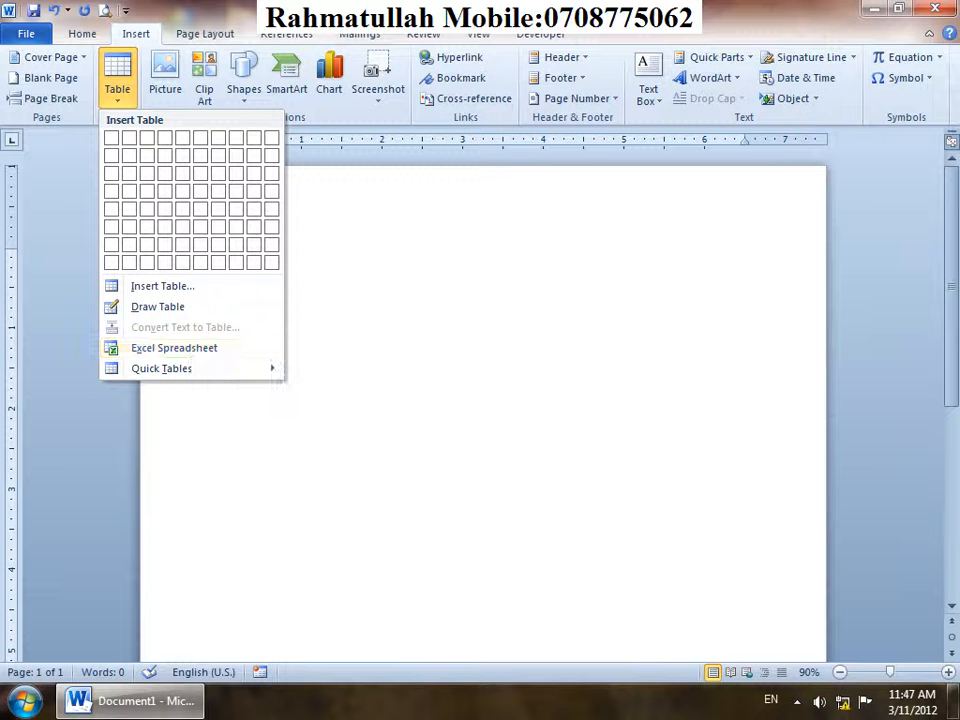
pyautogui.press('Escape')
# Enter the tab-separated headings "Name", "post", "salary" and "overtime" on one line, and start a new paragraph.
pyautogui.write('Name')
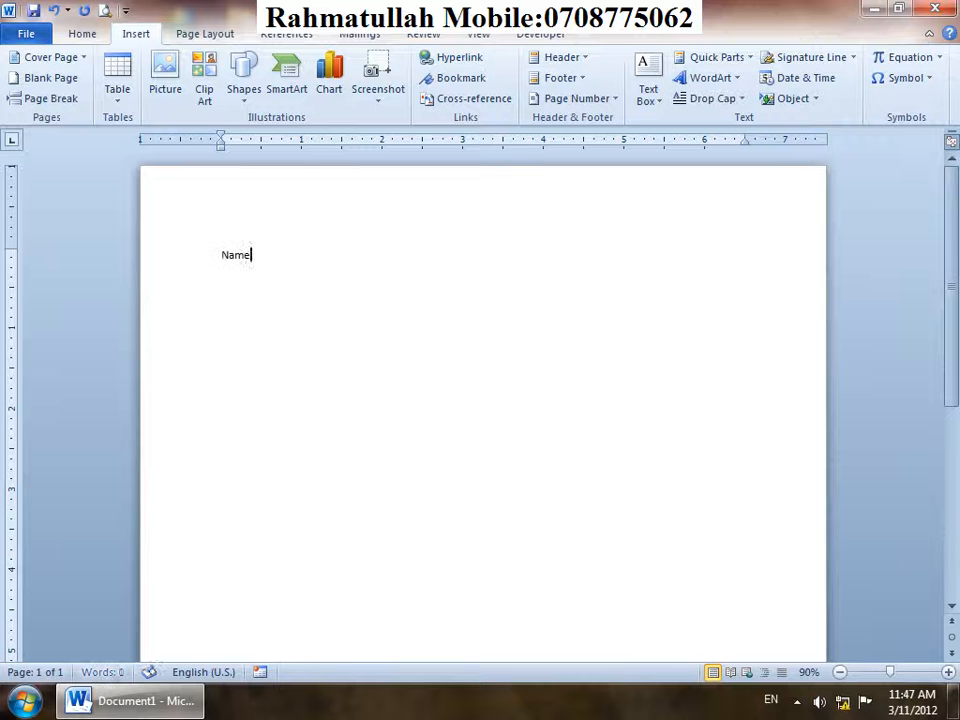
pyautogui.press('Tab')
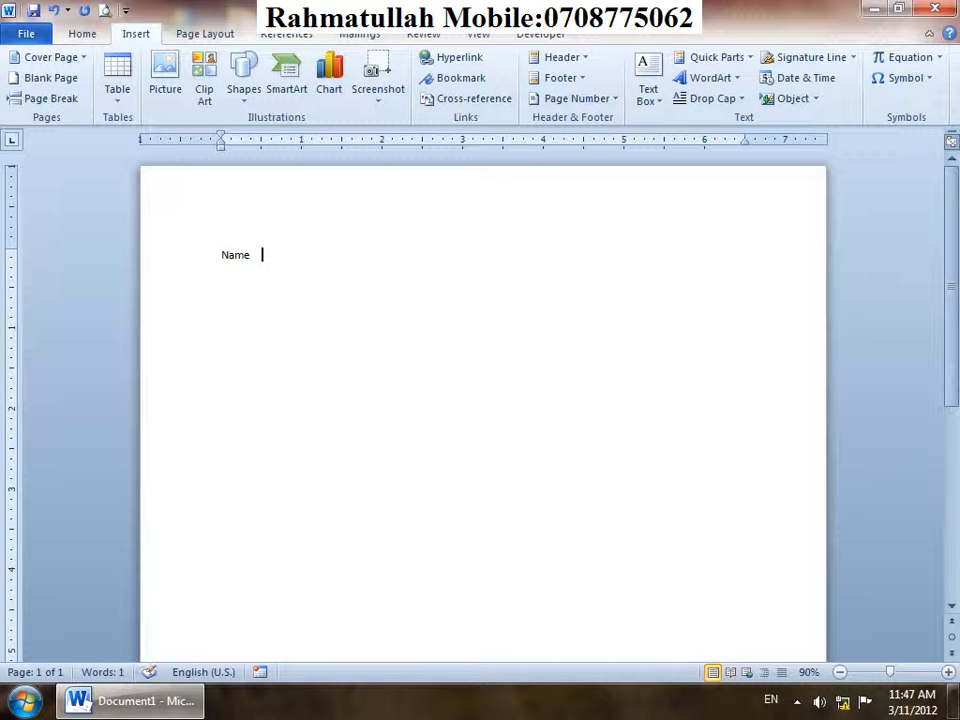
pyautogui.write('post')
pyautogui.press('Tab')
pyautogui.write('s')
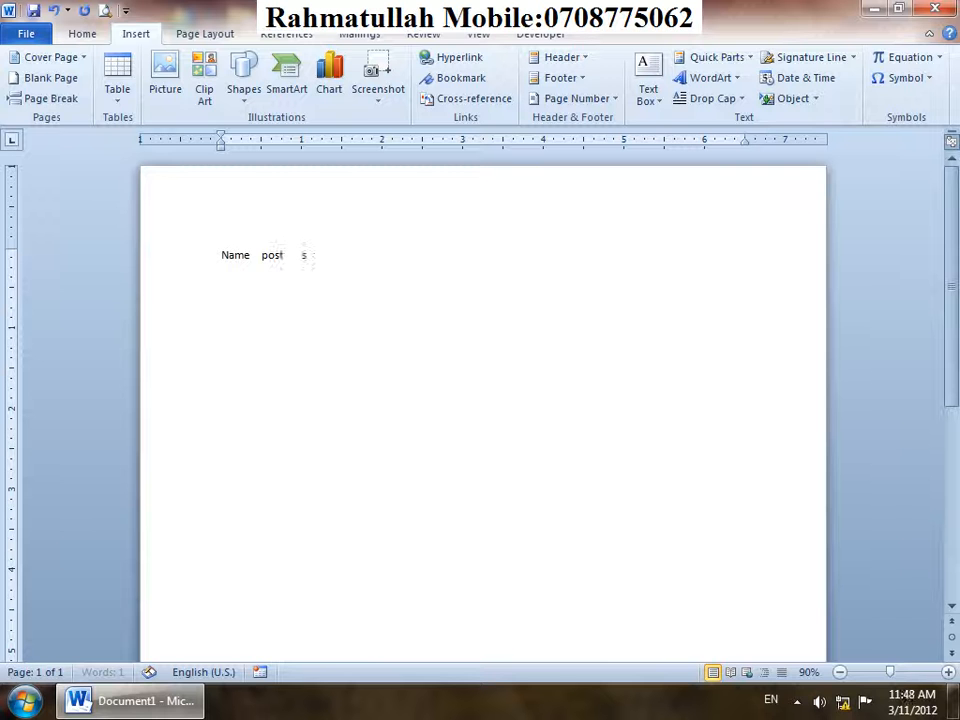
pyautogui.write('alary')
pyautogui.press('Tab')
pyautogui.write('overti')
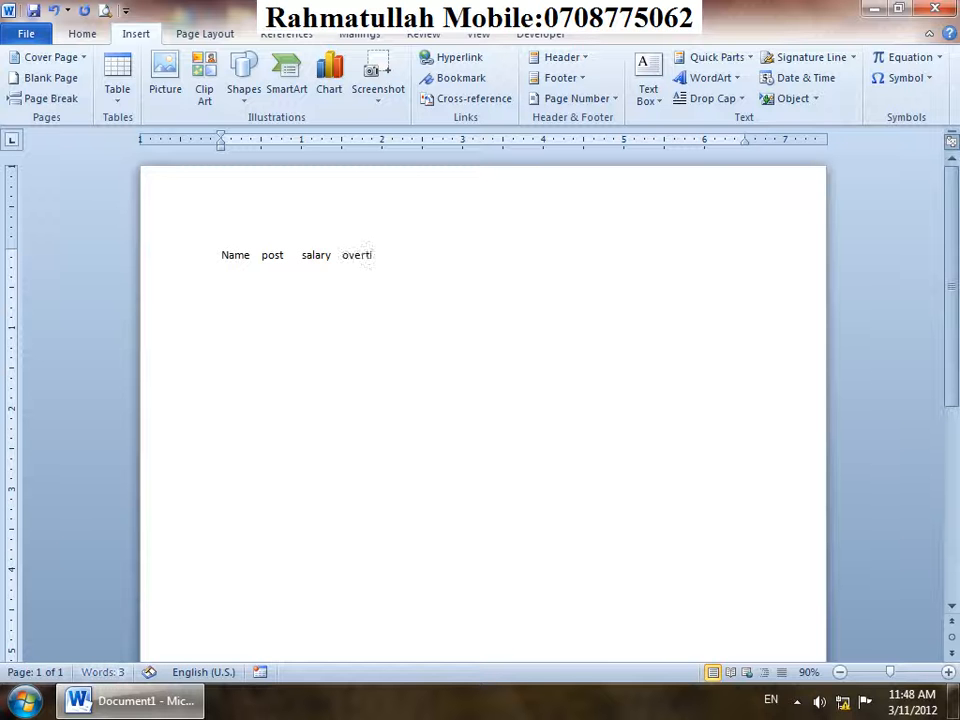
pyautogui.write('me')
pyautogui.press('Return')
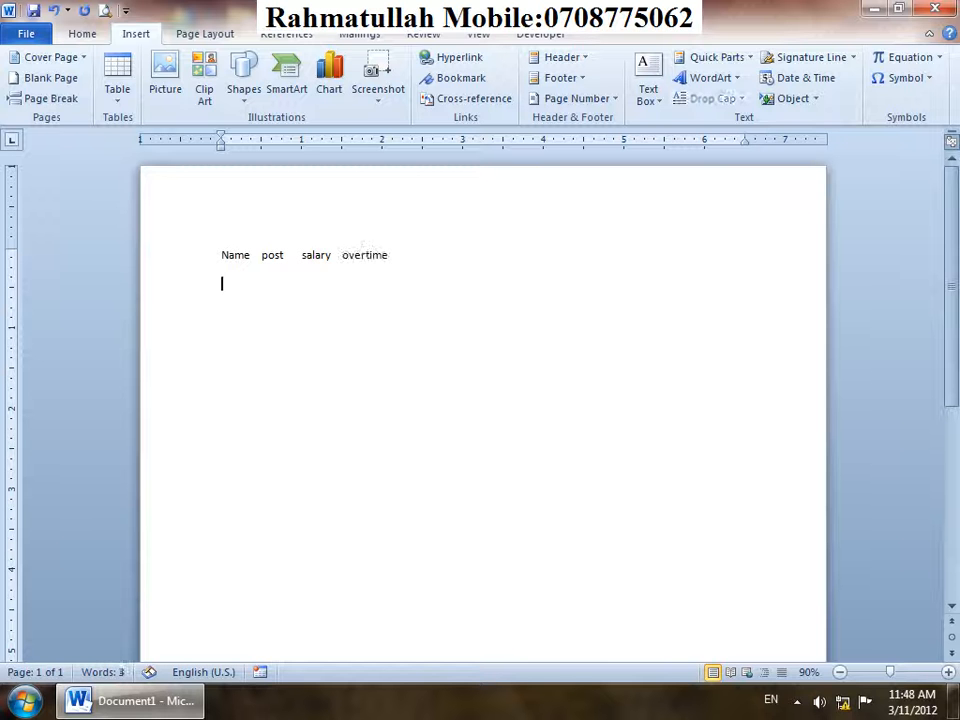
# Convert the heading text into a four-column table with text separated at tabs, and undo the conversion.
pyautogui.hotkey('ctrl', 'a')
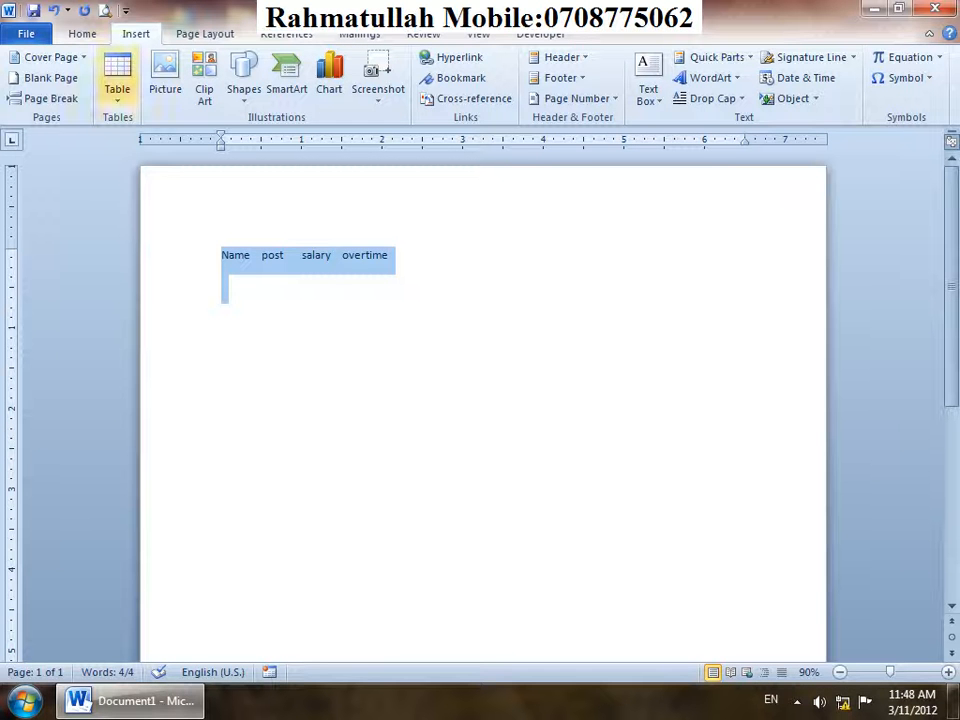
pyautogui.click(117, 80)
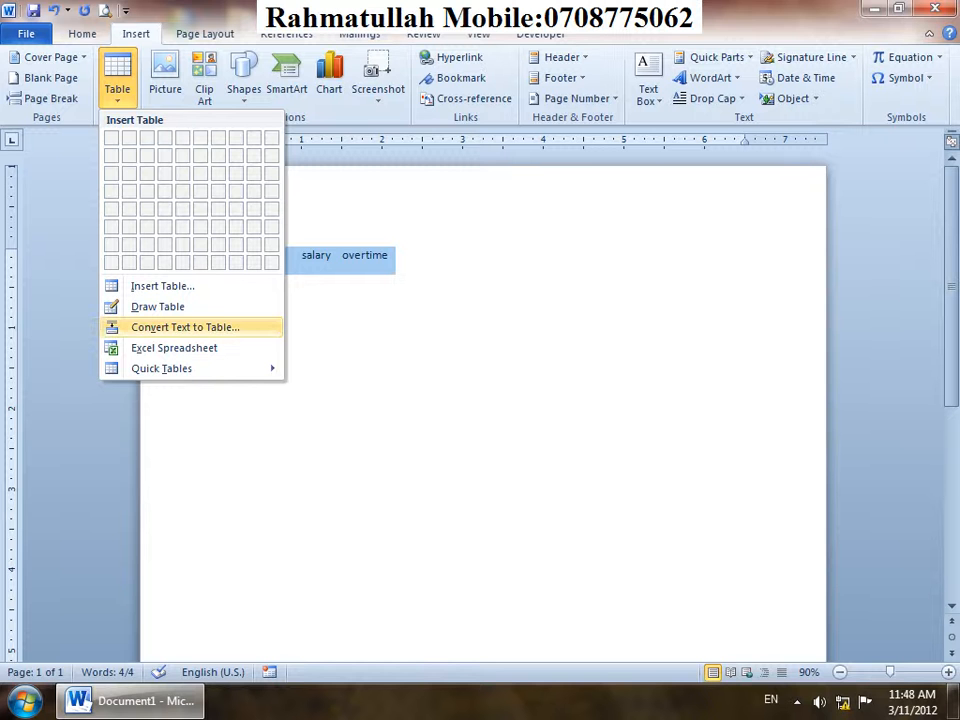
pyautogui.click(185, 327)
pyautogui.moveTo(390, 330); pyautogui.dragTo(674, 201)
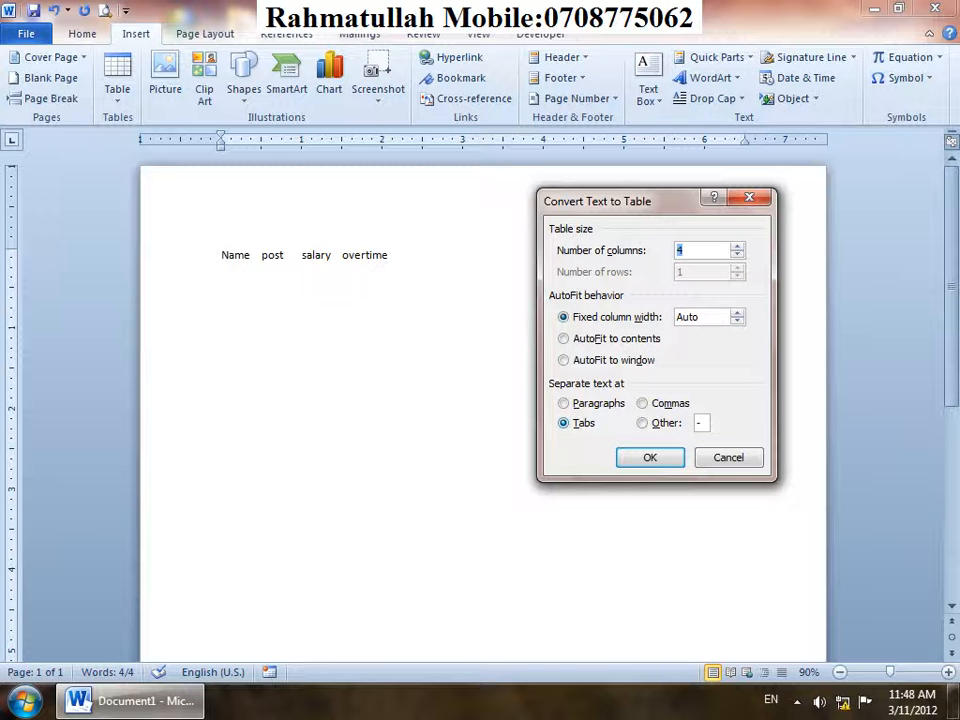
pyautogui.press('Return')
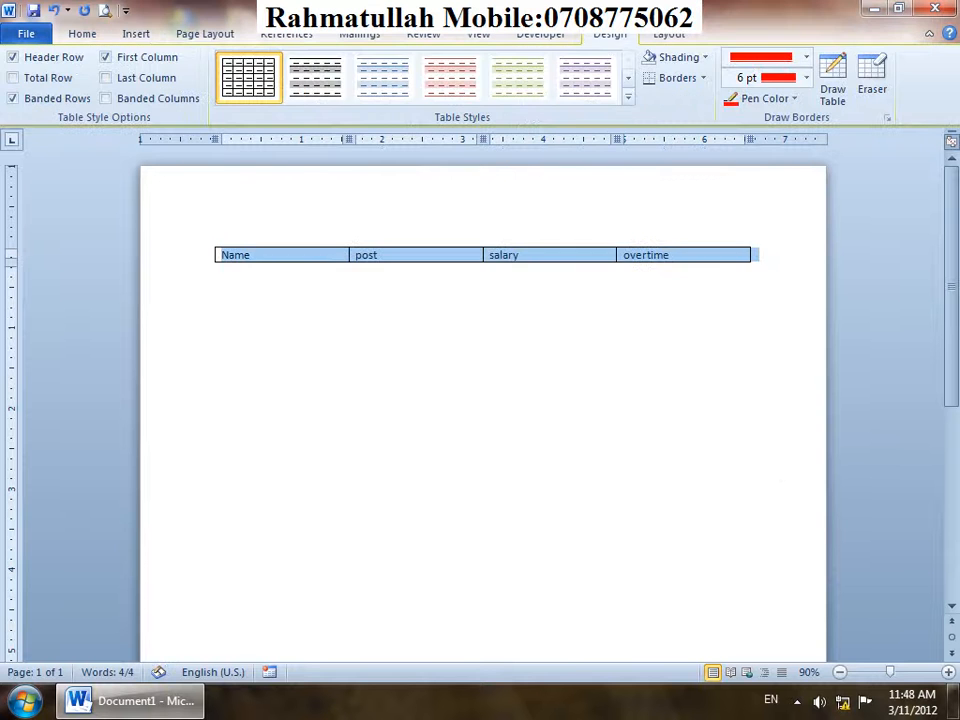
pyautogui.click(222, 271)
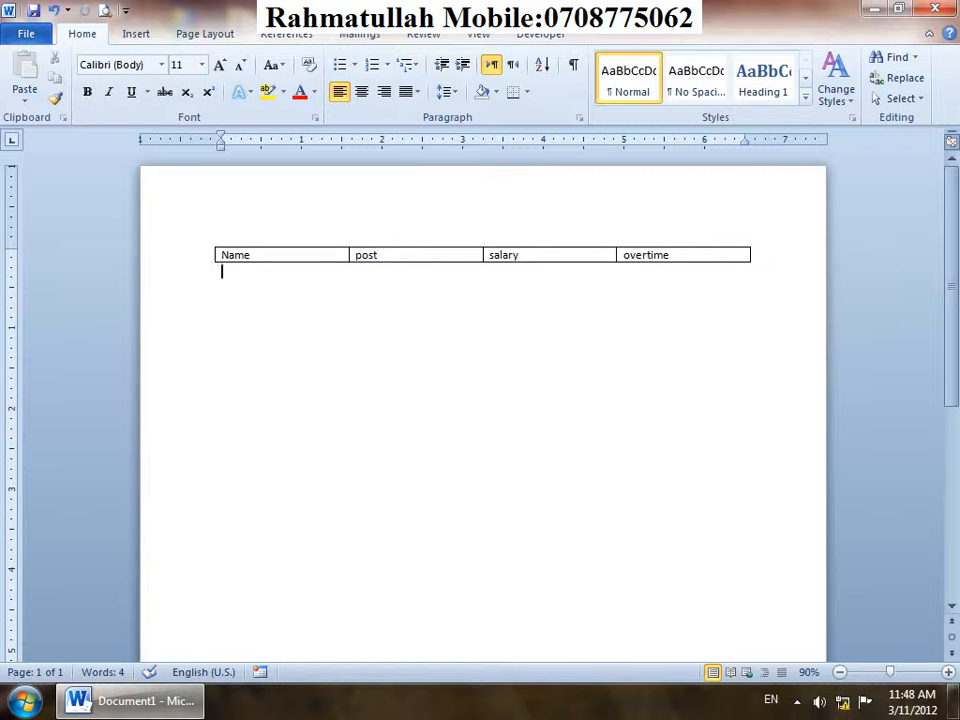
pyautogui.hotkey('ctrl', 'z')
# Replace the tabs between the four headings with commas so the line reads "Name,post,salary,overtime".
pyautogui.click(262, 255)
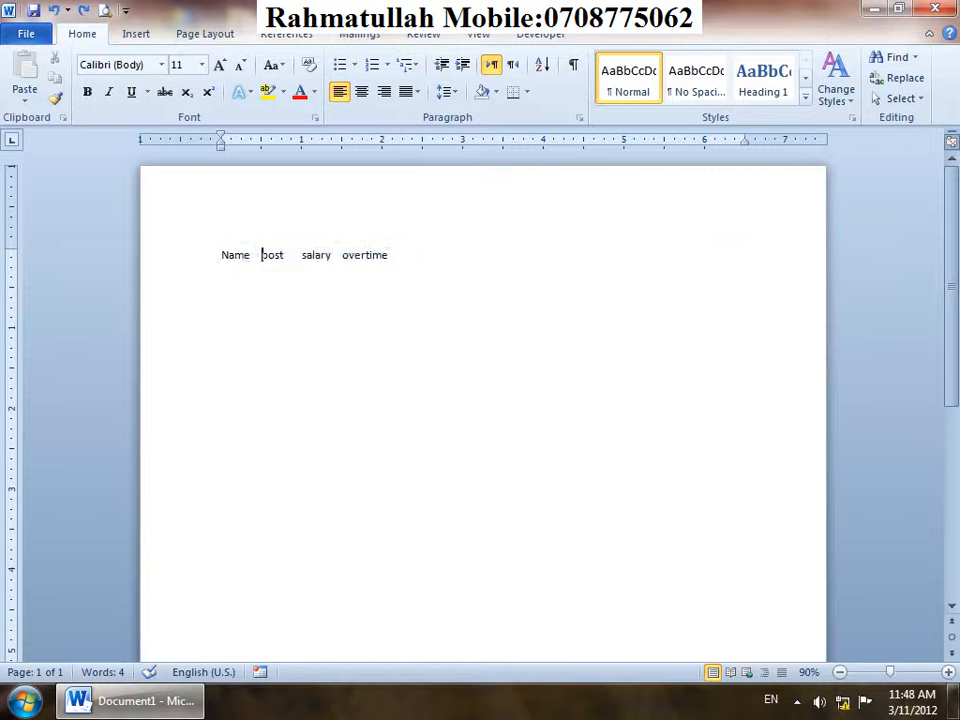
pyautogui.press('BackSpace')
pyautogui.write('.')
pyautogui.click(302, 255)
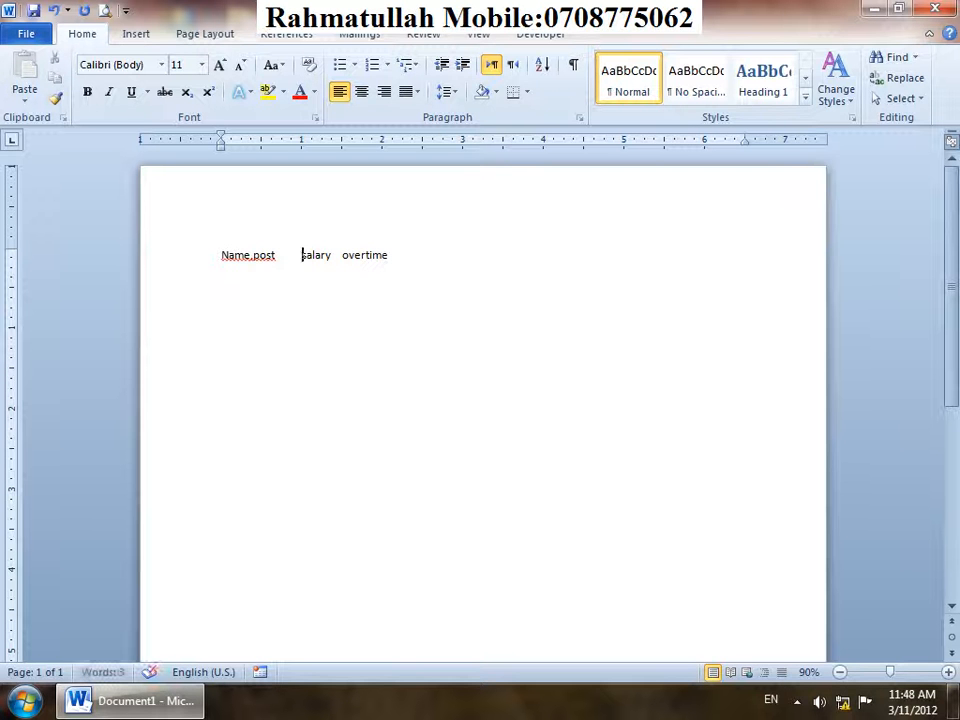
pyautogui.press('BackSpace')
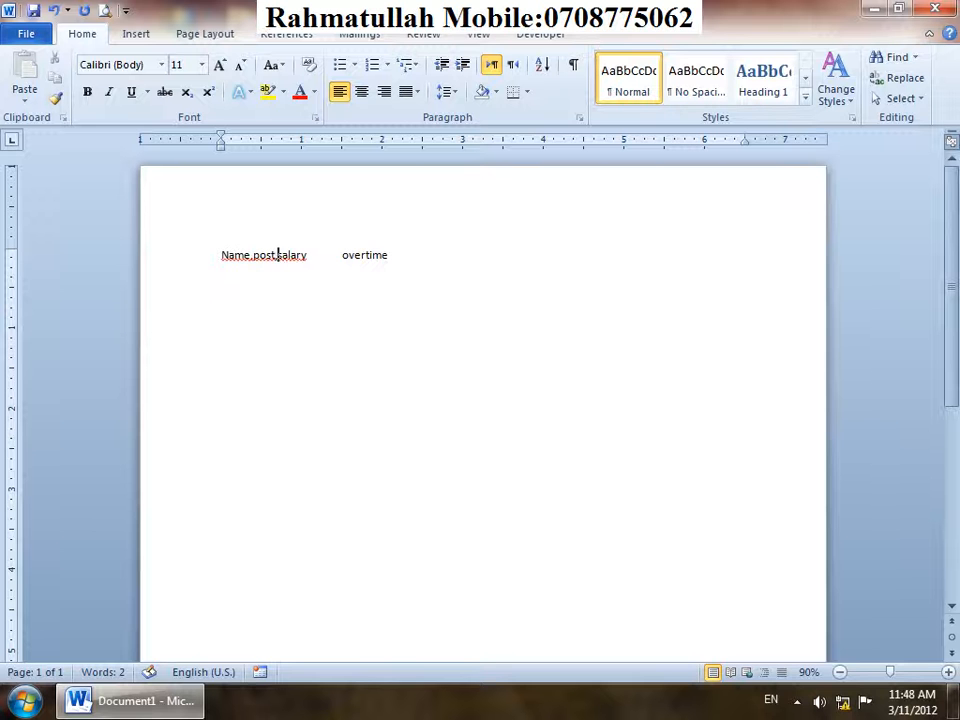
pyautogui.click(342, 255)
pyautogui.press('BackSpace')
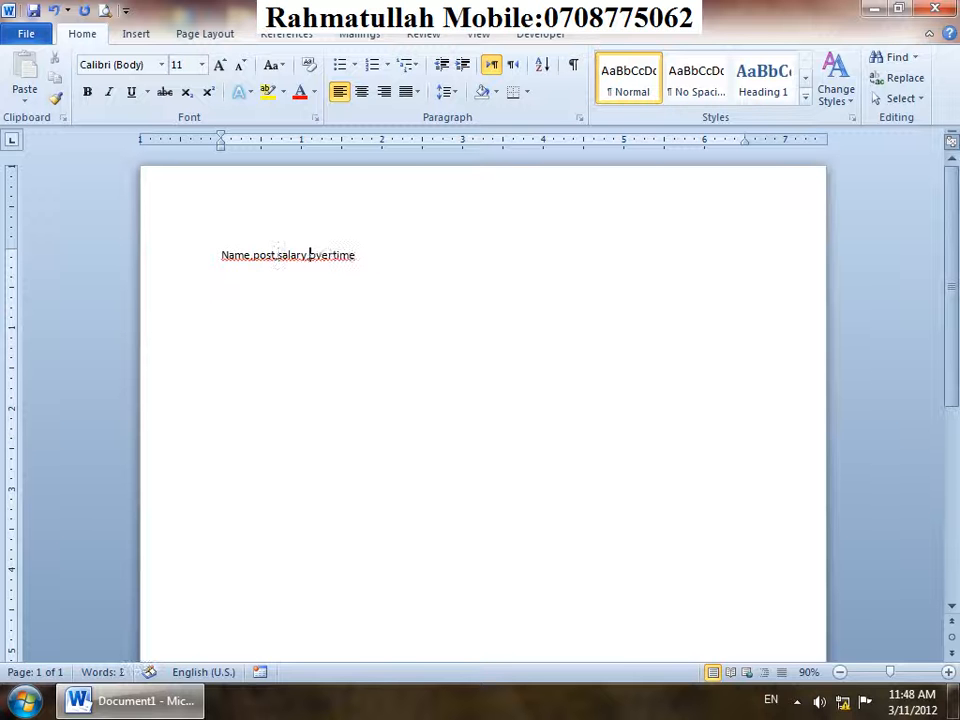
pyautogui.write(',')
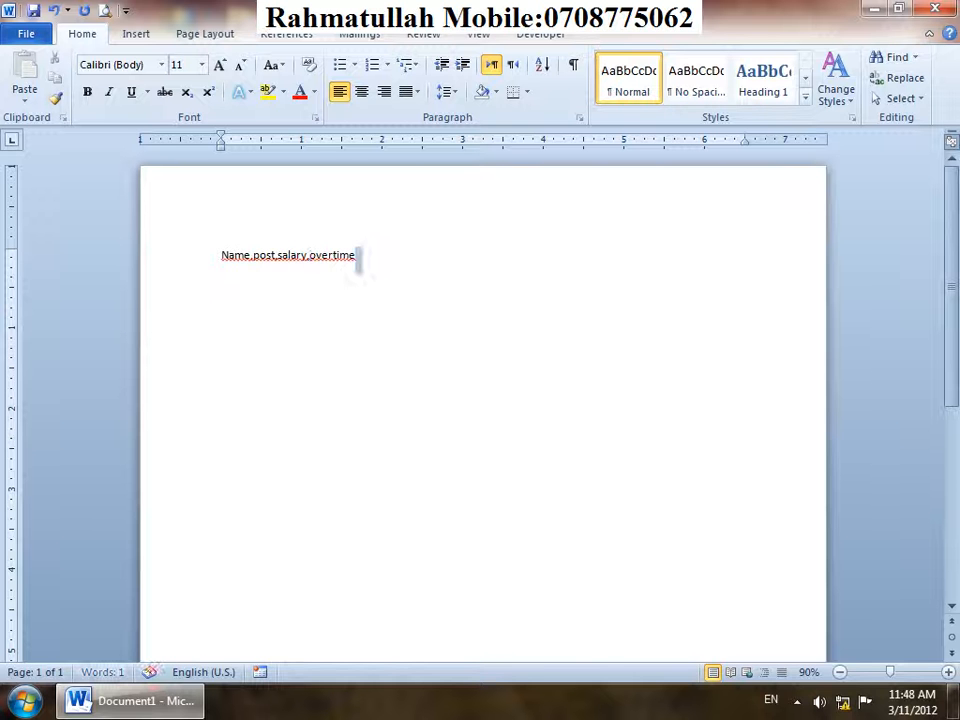
# Increase the font size of the comma-separated heading line to 23 pt.
pyautogui.hotkey('shift', 'Home')
pyautogui.hotkey('ctrl', ']')
pyautogui.hotkey('ctrl', ']')
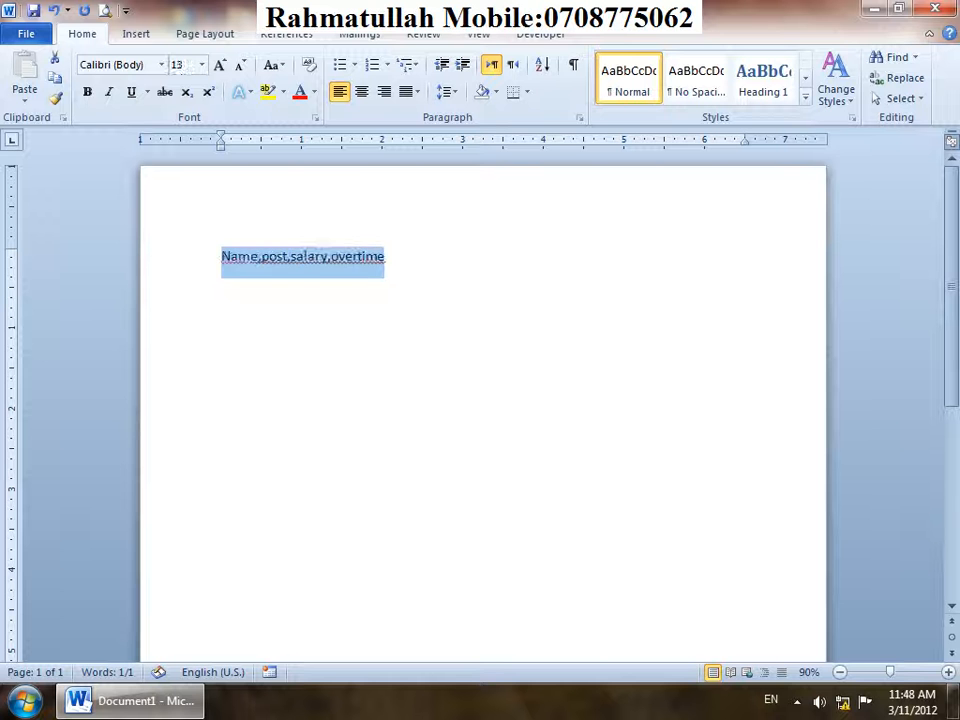
pyautogui.hotkey('ctrl', ']')
pyautogui.hotkey('ctrl', ']')
pyautogui.hotkey('ctrl', ']')
pyautogui.hotkey('ctrl', ']')
pyautogui.hotkey('ctrl', ']')
pyautogui.hotkey('ctrl', ']')
pyautogui.hotkey('ctrl', ']')
pyautogui.hotkey('ctrl', ']')
pyautogui.hotkey('ctrl', ']')
pyautogui.press('Down')
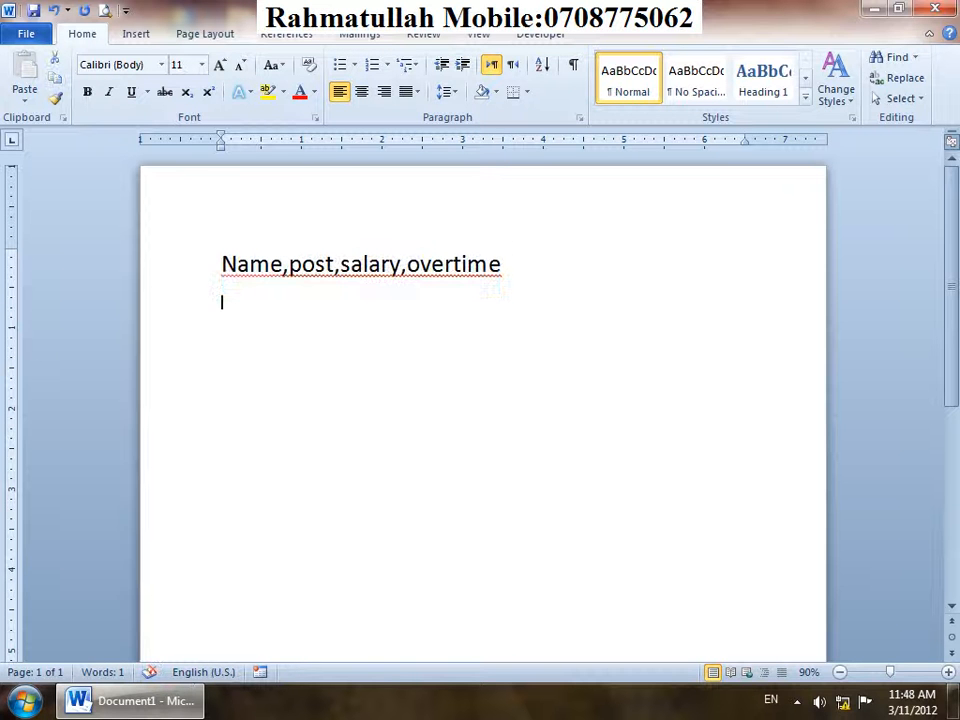
# Convert the heading line into a four-column table with text separated at commas, and undo the conversion.
pyautogui.hotkey('shift', 'Up')
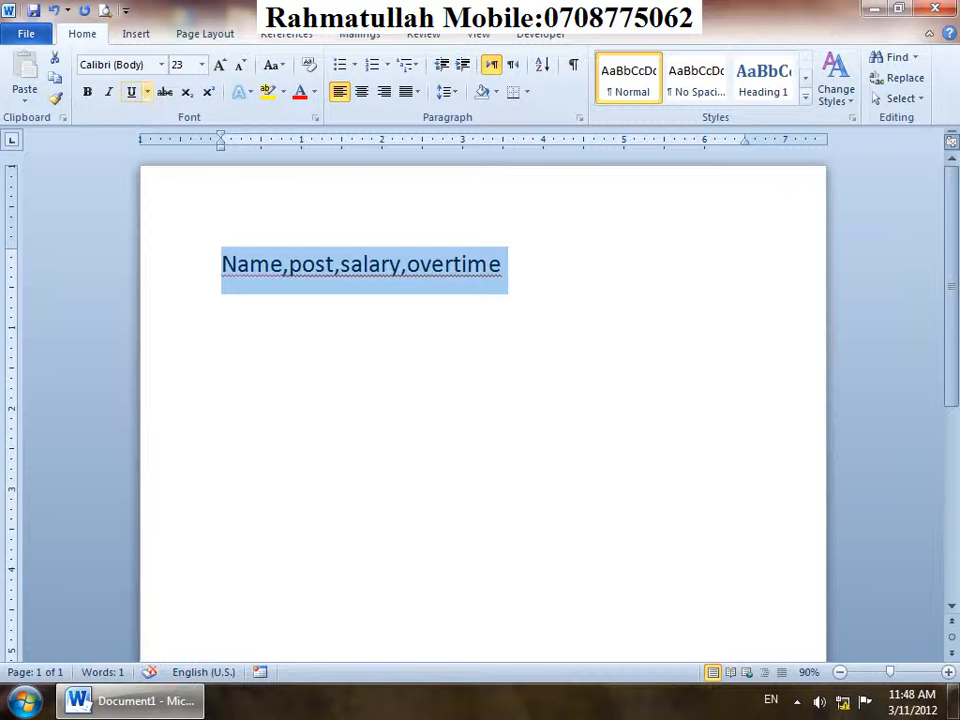
pyautogui.click(136, 34)
pyautogui.click(117, 80)
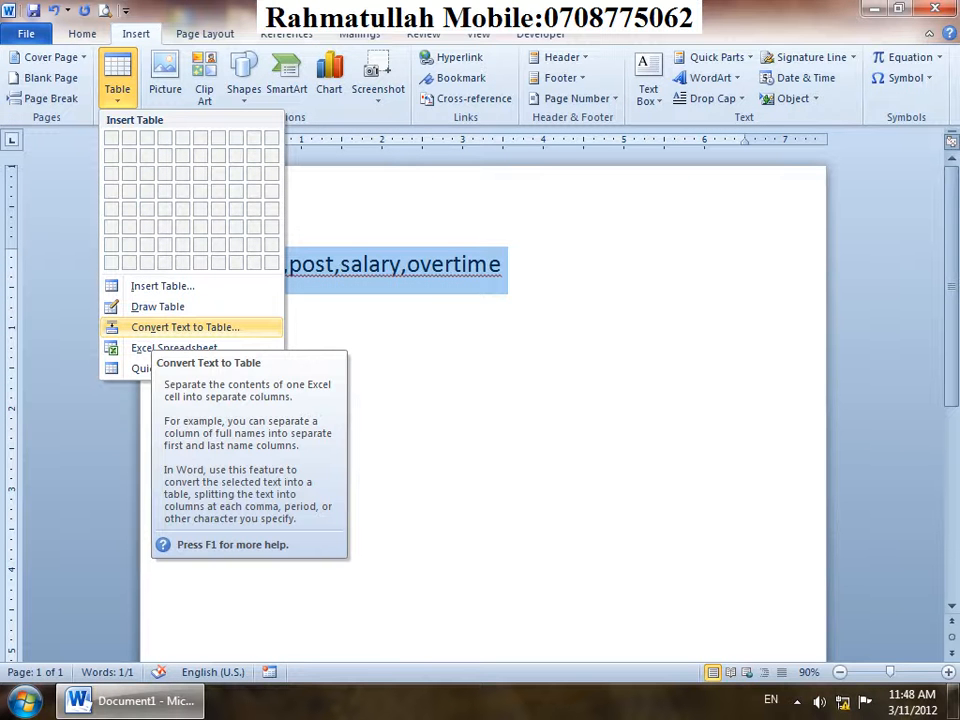
pyautogui.click(185, 327)
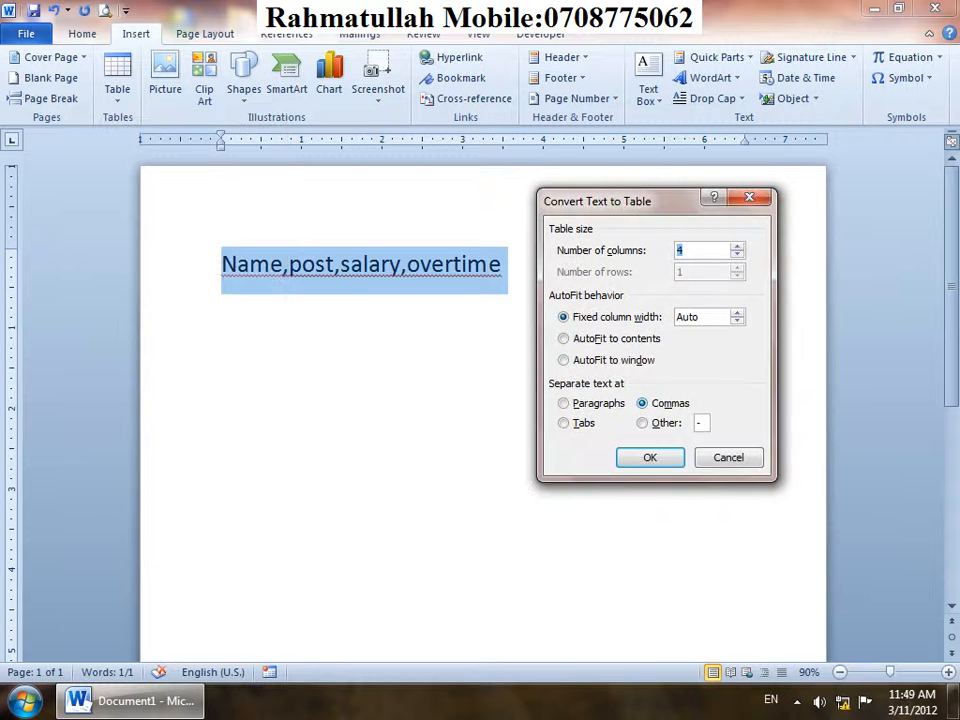
pyautogui.press('Return')
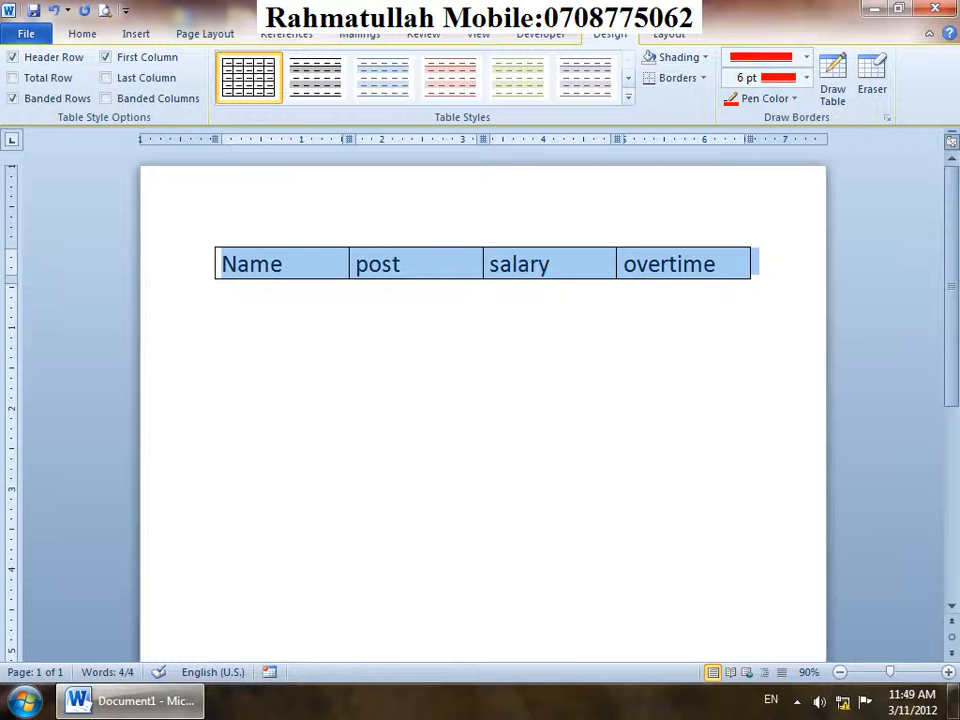
pyautogui.hotkey('ctrl', 'z')
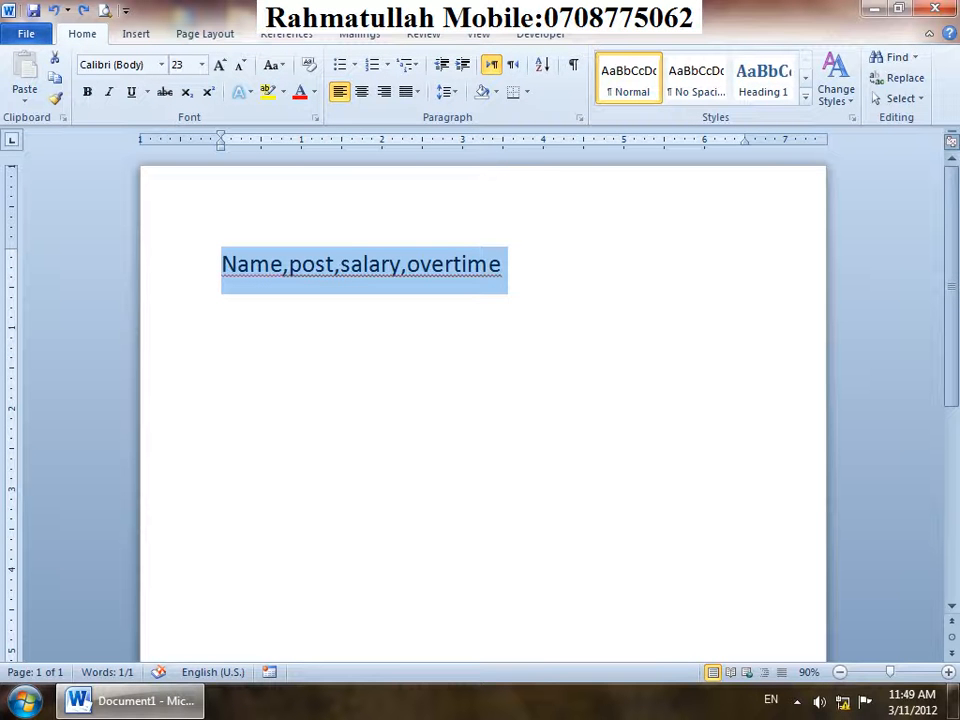
# Create a new blank document and fill it with random sample paragraphs using =rand().
pyautogui.hotkey('ctrl', 'n')
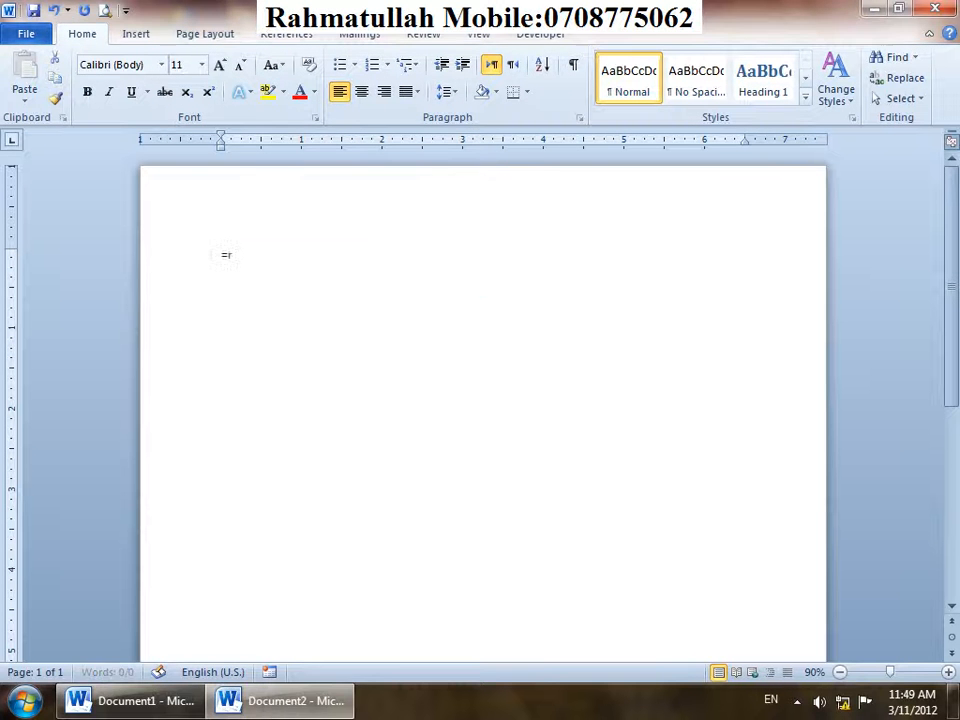
pyautogui.write('=rand()')
pyautogui.press('Return')
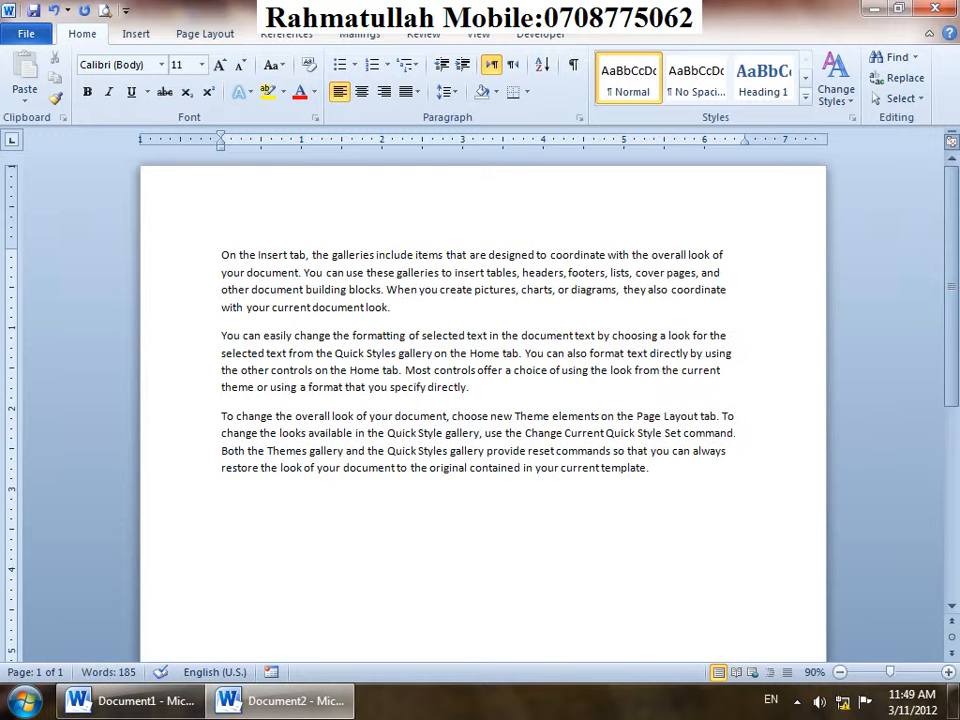
# Convert the three sample paragraphs into a one-column table with text separated at paragraphs.
pyautogui.moveTo(224, 497); pyautogui.dragTo(222, 255)
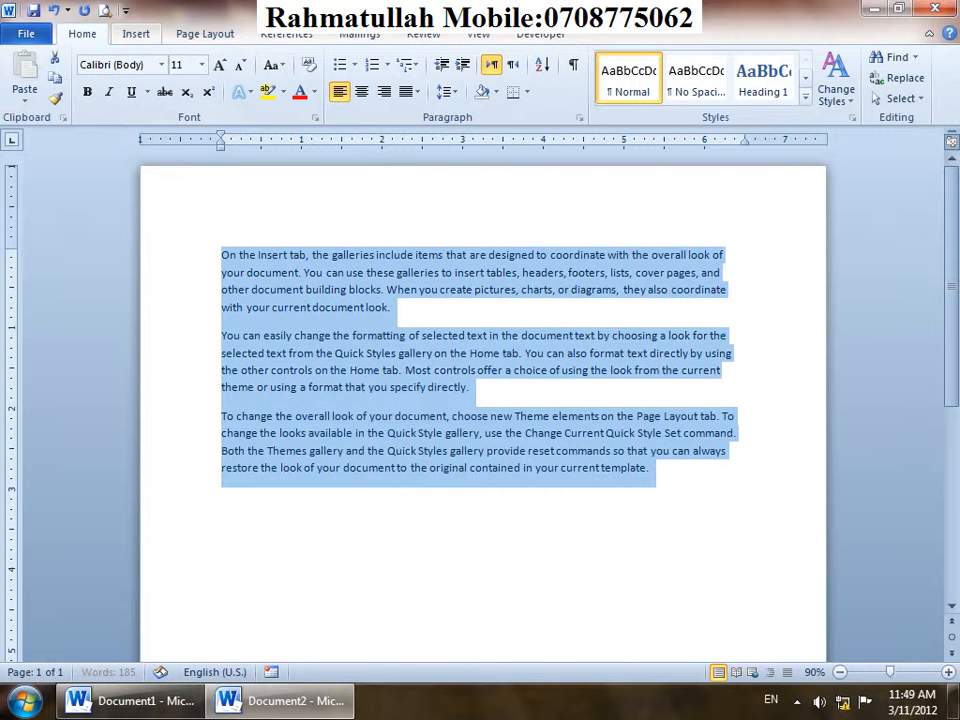
pyautogui.click(136, 34)
pyautogui.click(117, 80)
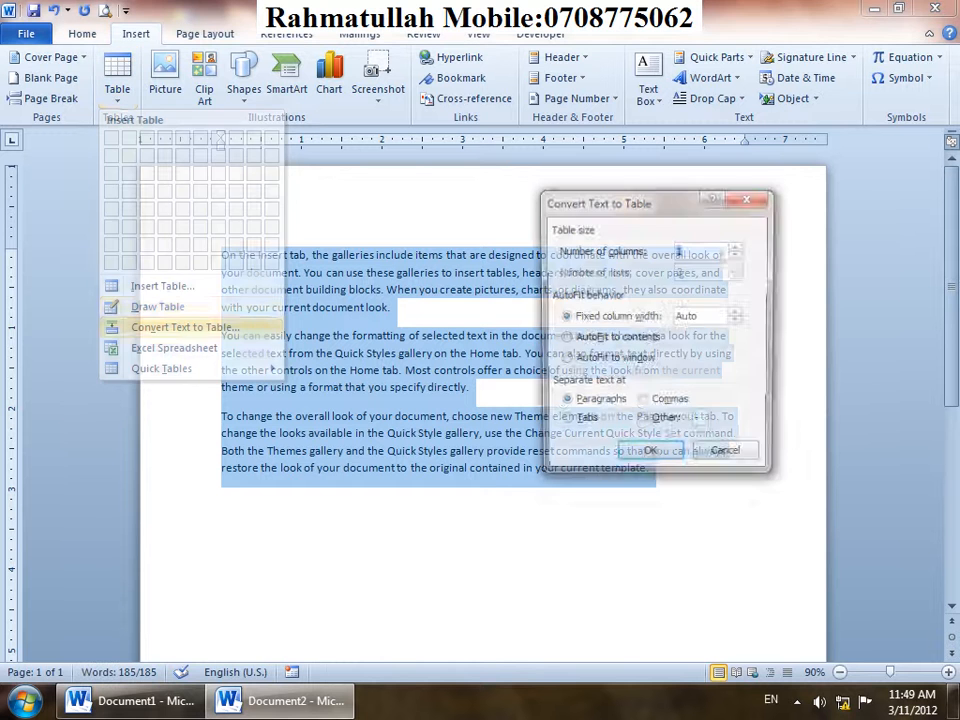
pyautogui.click(185, 327)
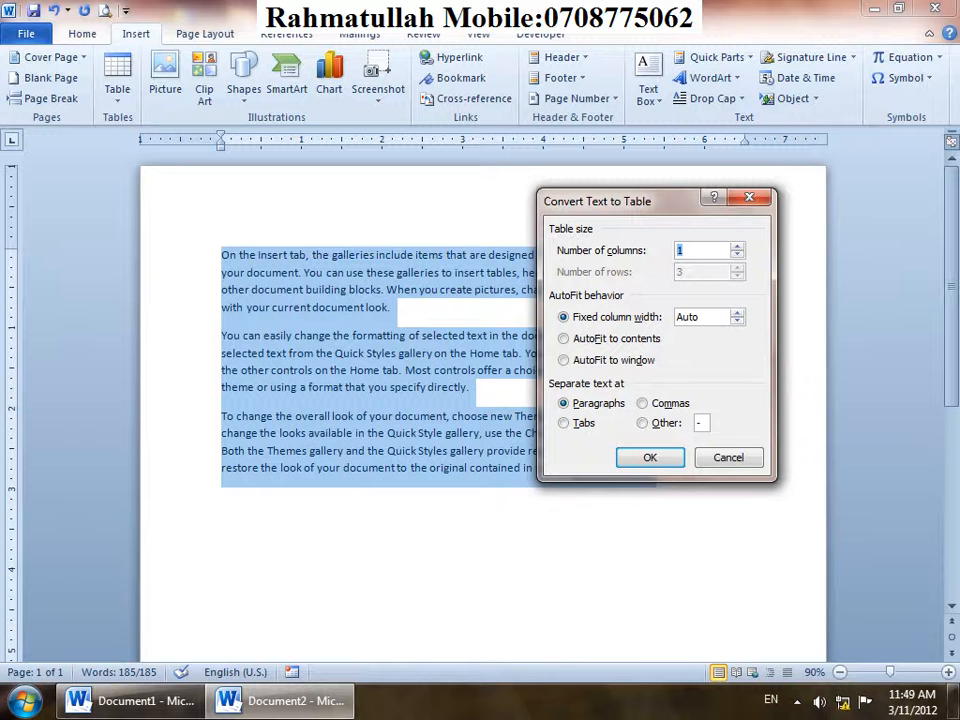
pyautogui.write('3')
pyautogui.press('BackSpace')
pyautogui.write('2')
pyautogui.press('BackSpace')
pyautogui.write('1')
pyautogui.press('Return')
# Undo the paragraph-to-table conversion and delete all the sample text from the document.
pyautogui.moveTo(368, 270); pyautogui.dragTo(366, 382)
pyautogui.click(366, 331)
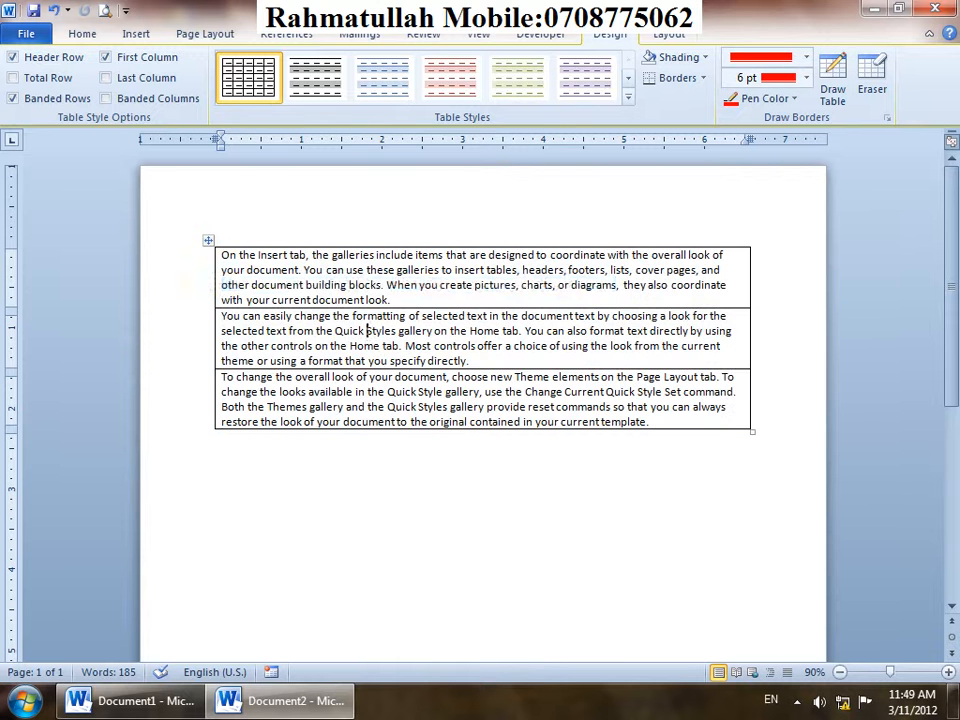
pyautogui.moveTo(221, 285); pyautogui.dragTo(648, 285)
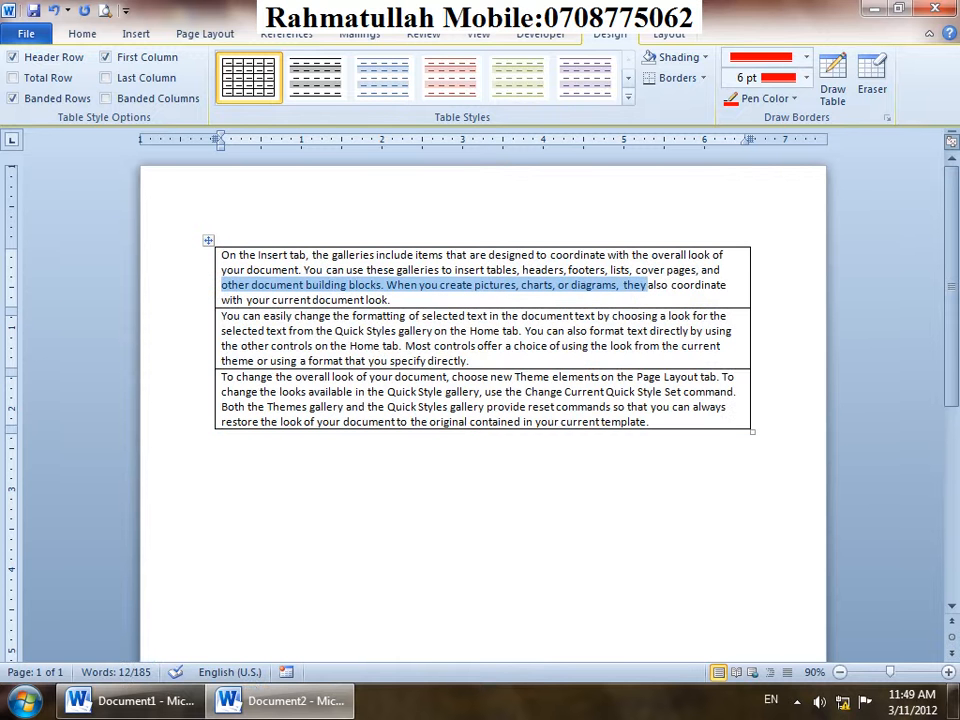
pyautogui.hotkey('ctrl', 'z')
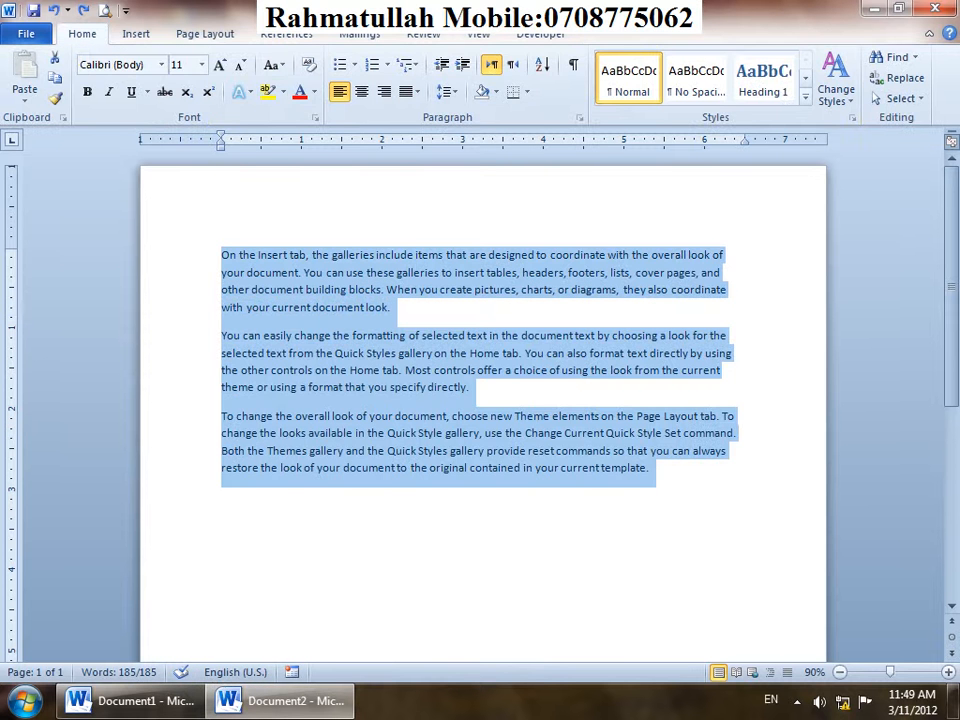
pyautogui.hotkey('ctrl', 'a')
pyautogui.press('Delete')
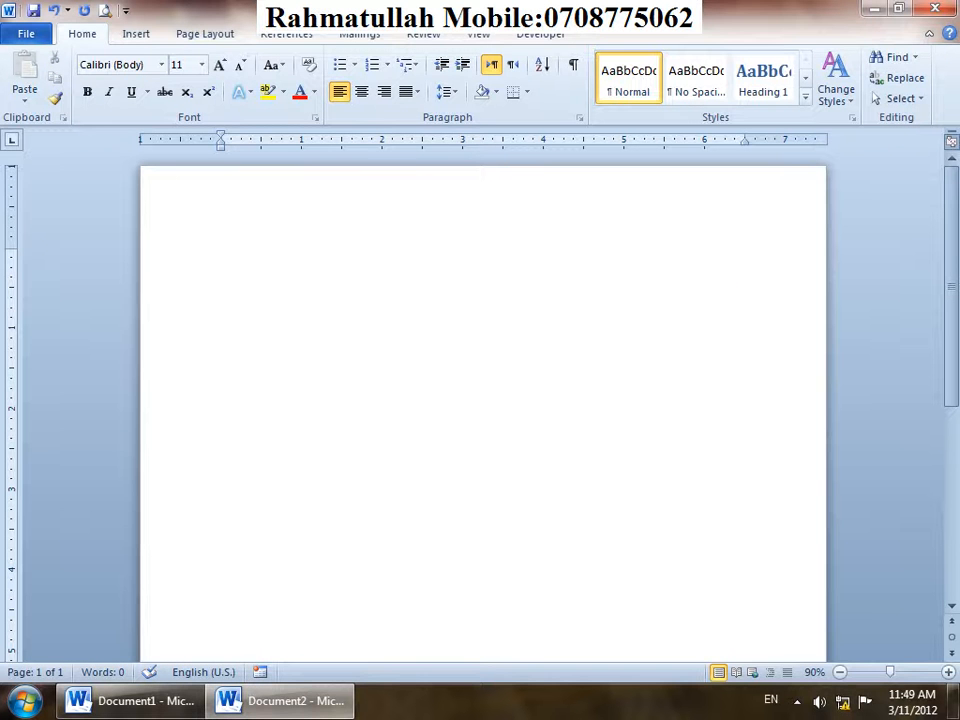
# In Document1, replace the three commas in the heading line with question marks so it reads Name?post?salary?overtime.
pyautogui.hotkey('ctrl', 'z')
pyautogui.click(290, 264)
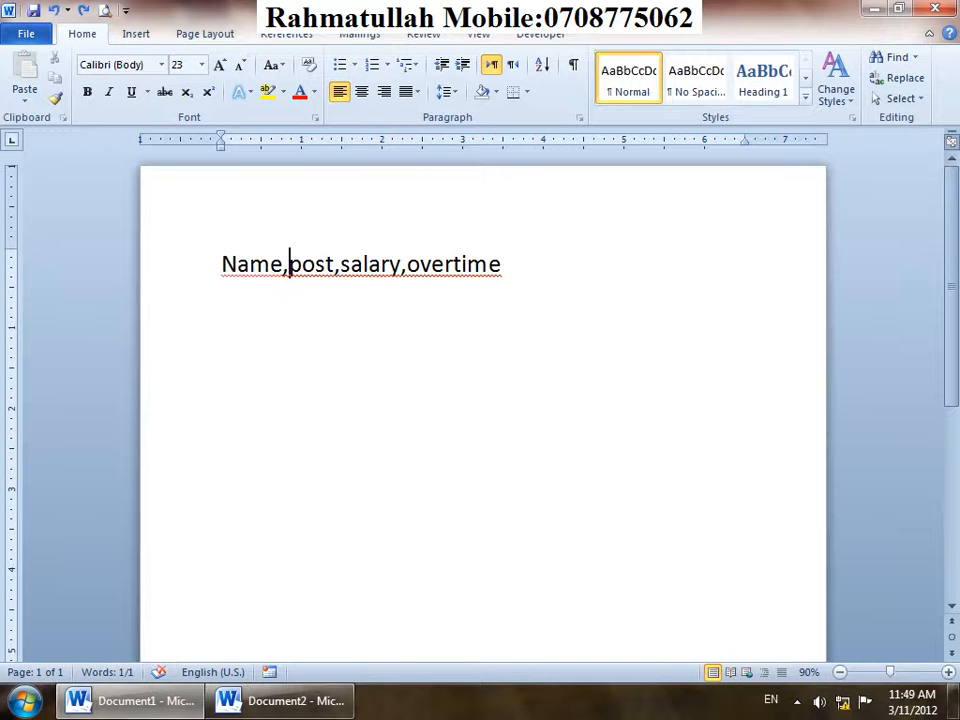
pyautogui.press('BackSpace')
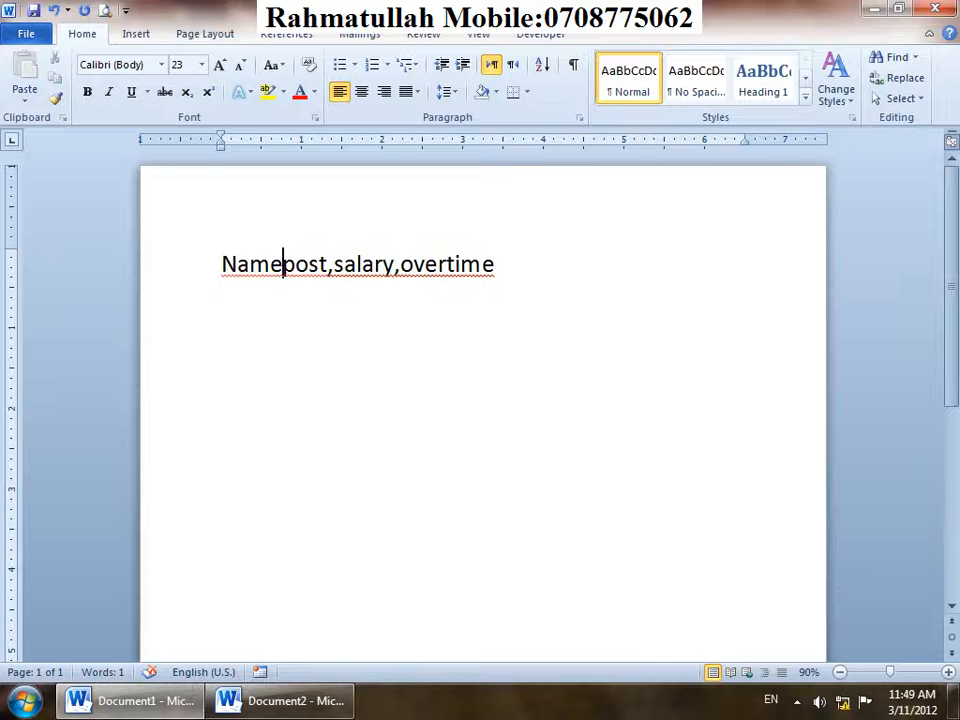
pyautogui.write('?')
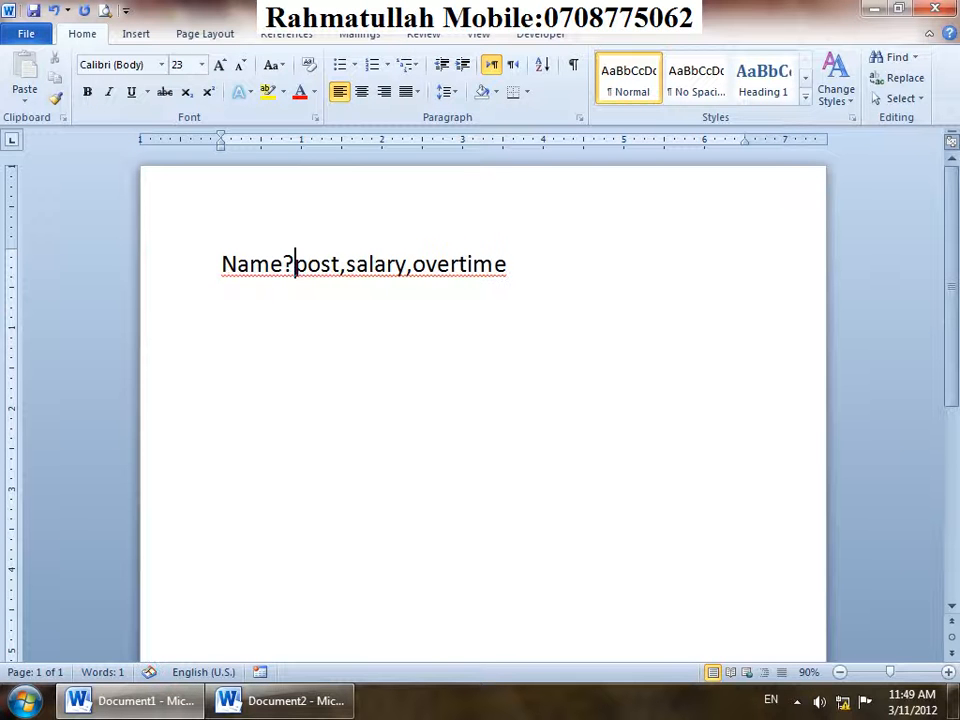
pyautogui.click(347, 264)
pyautogui.press('BackSpace')
pyautogui.write('?')
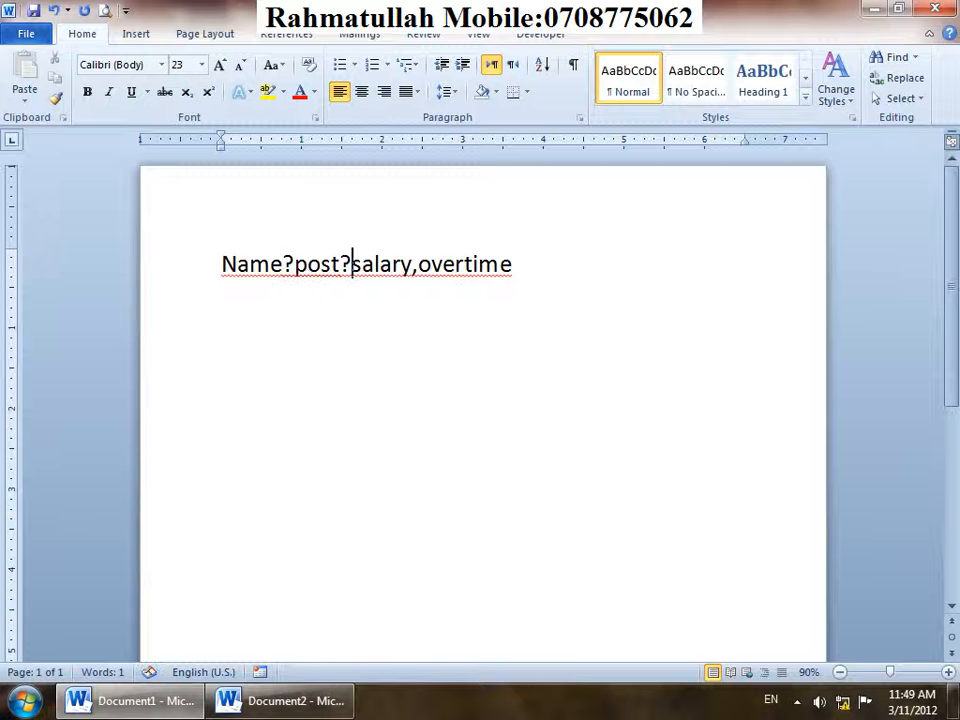
pyautogui.press('Right')
pyautogui.press('Right')
pyautogui.press('Right')
pyautogui.press('Right')
pyautogui.press('Right')
pyautogui.press('Right')
pyautogui.press('Delete')
pyautogui.write('?')
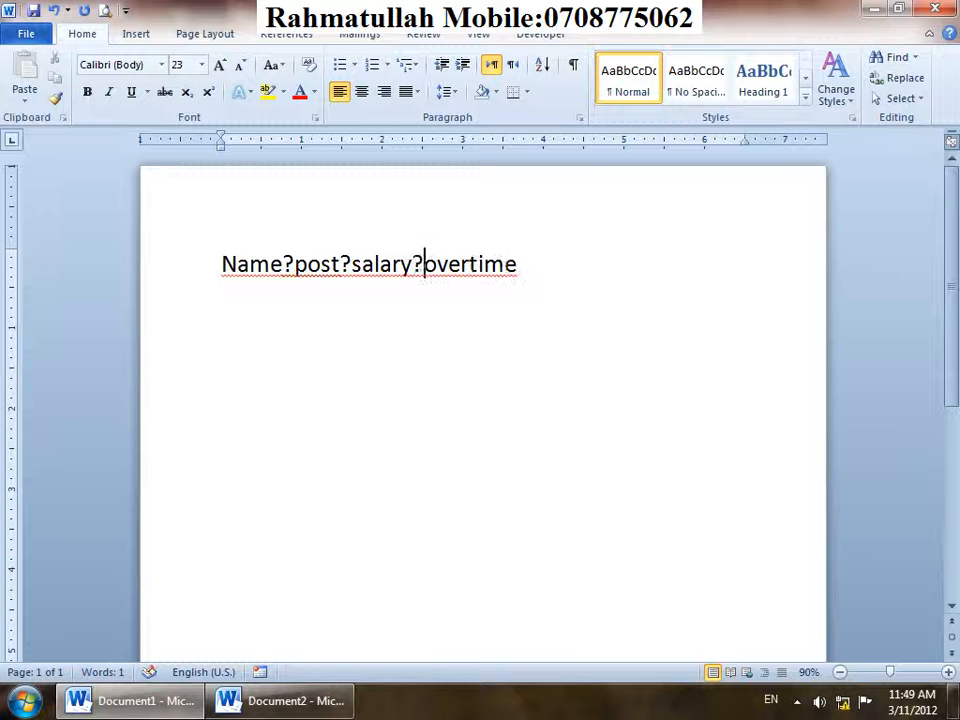
# Convert the heading line into a four-column table with text separated at the custom character ?, and undo the conversion.
pyautogui.moveTo(518, 265); pyautogui.dragTo(222, 265)
pyautogui.click(136, 34)
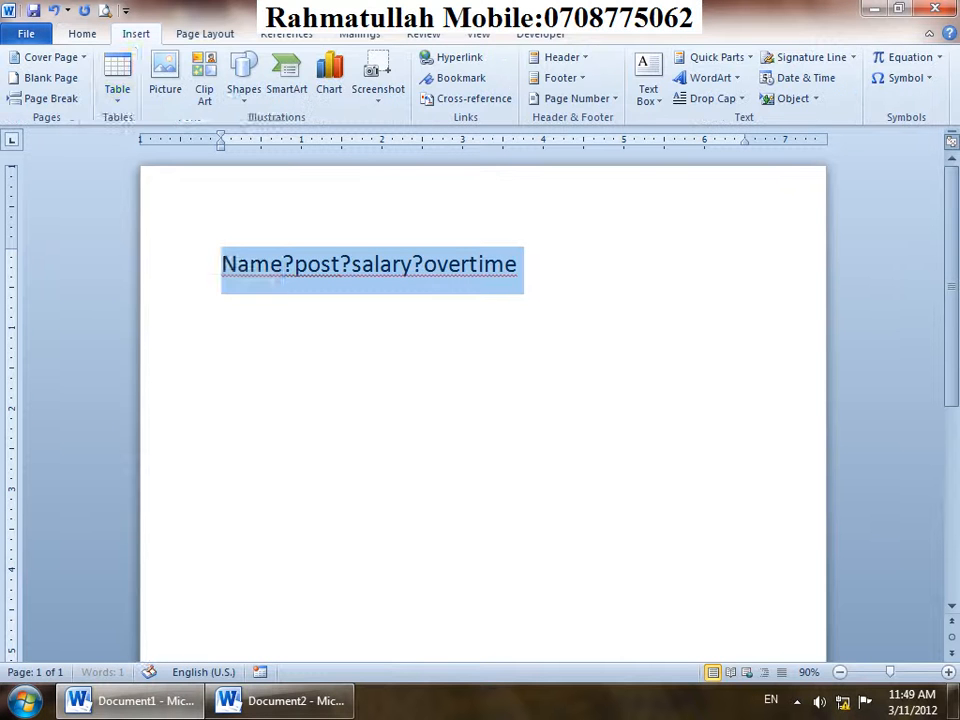
pyautogui.click(117, 82)
pyautogui.click(185, 327)
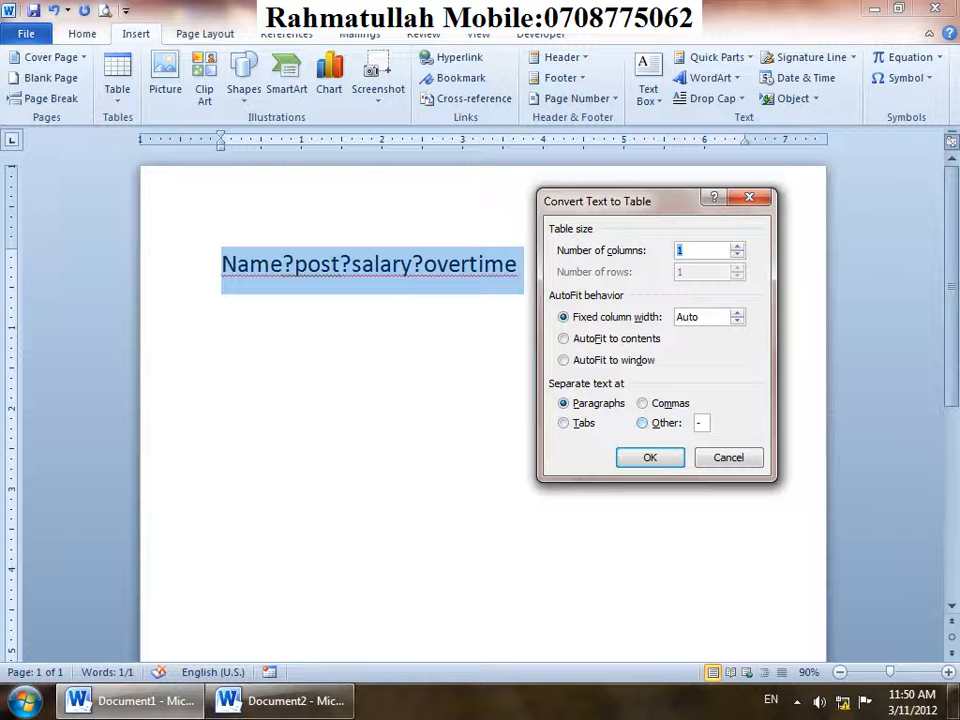
pyautogui.click(642, 423)
pyautogui.write('?')
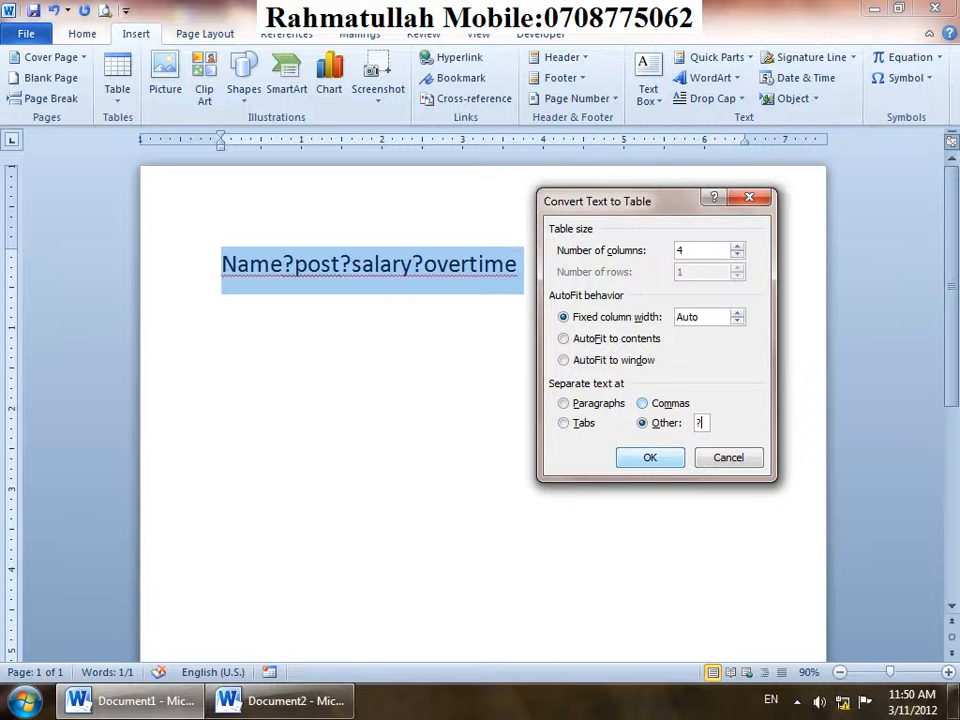
pyautogui.press('Return')
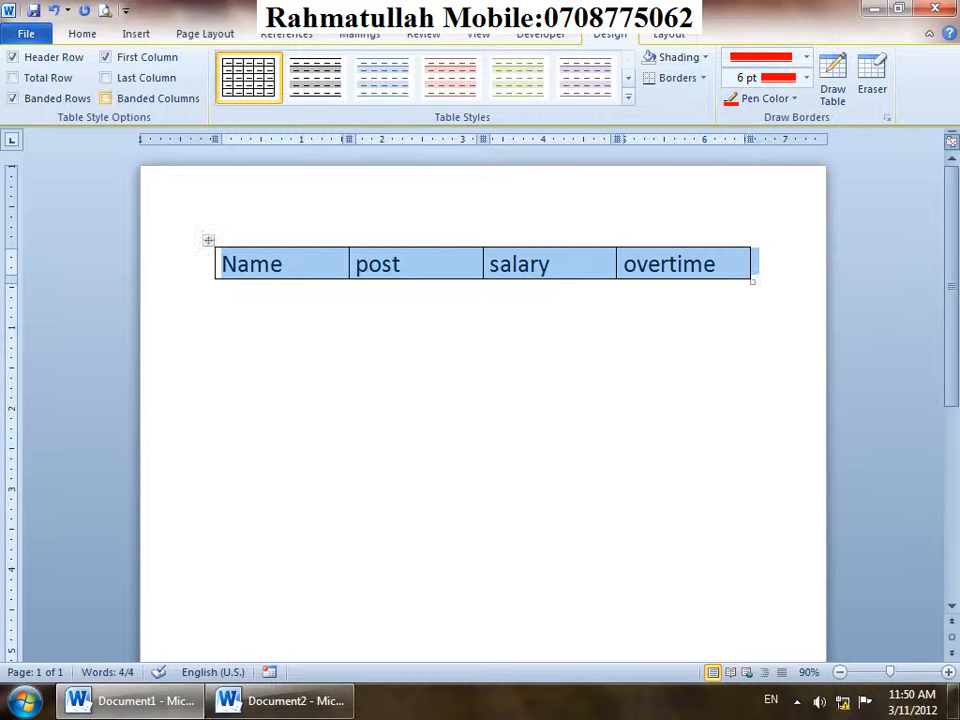
pyautogui.hotkey('ctrl', 'z')
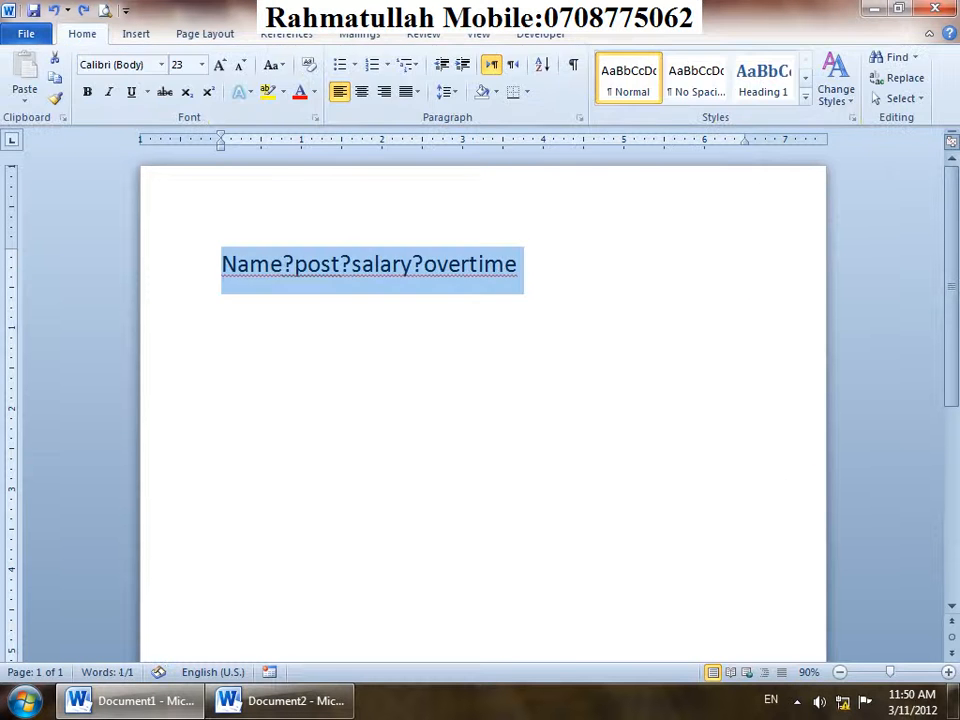
pyautogui.click(136, 34)
pyautogui.click(117, 78)
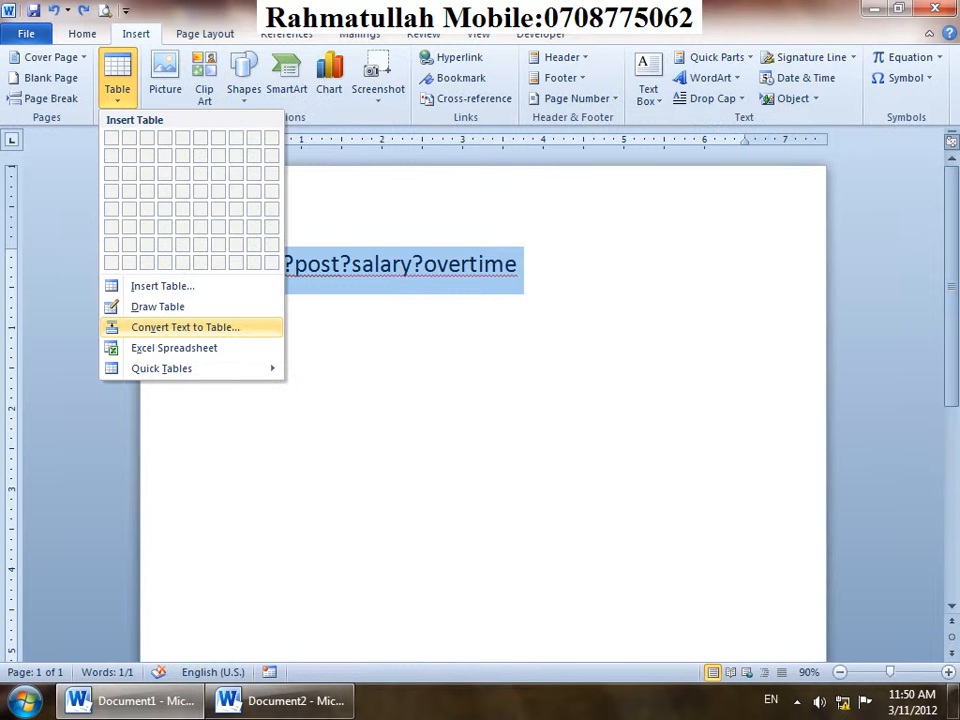
pyautogui.click(185, 327)
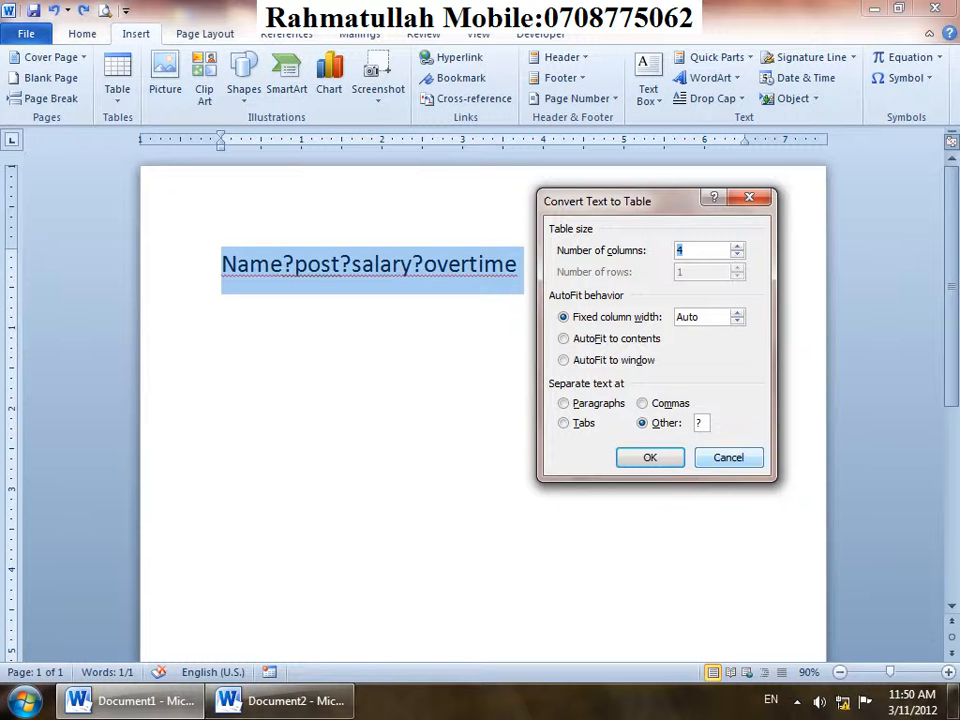
pyautogui.click(701, 423)
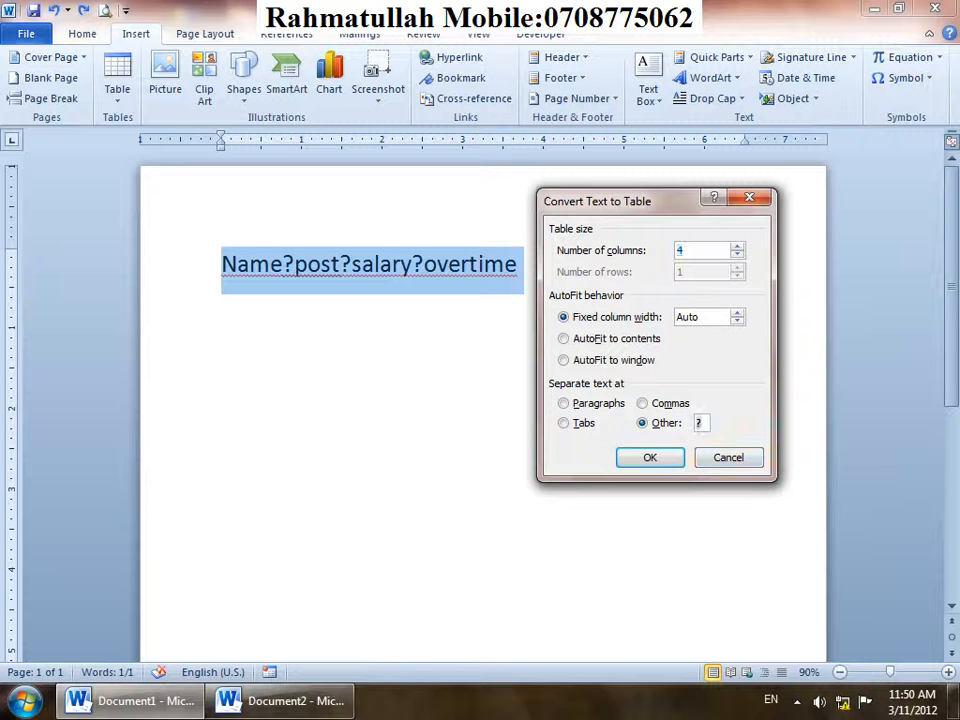
pyautogui.press('BackSpace')
pyautogui.click(650, 457)
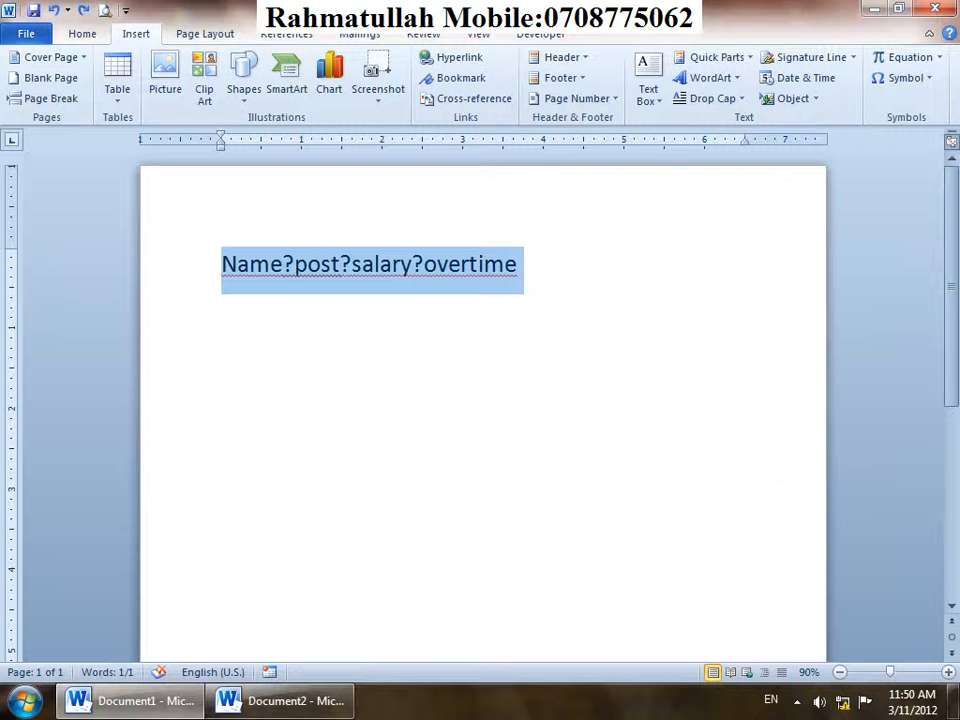
pyautogui.click(117, 80)
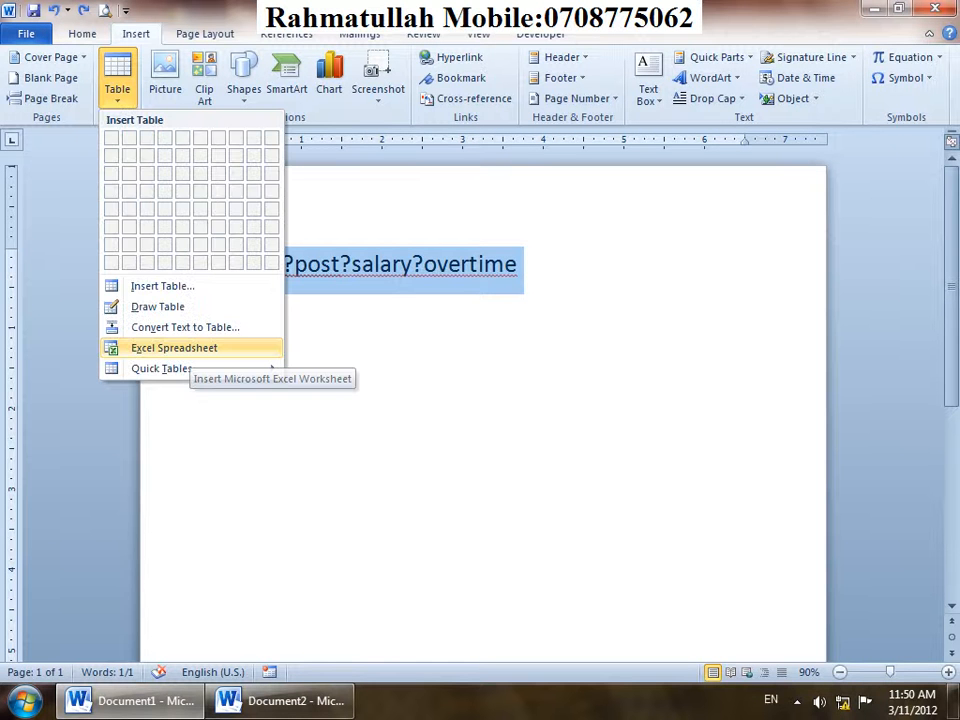
pyautogui.press('Escape')
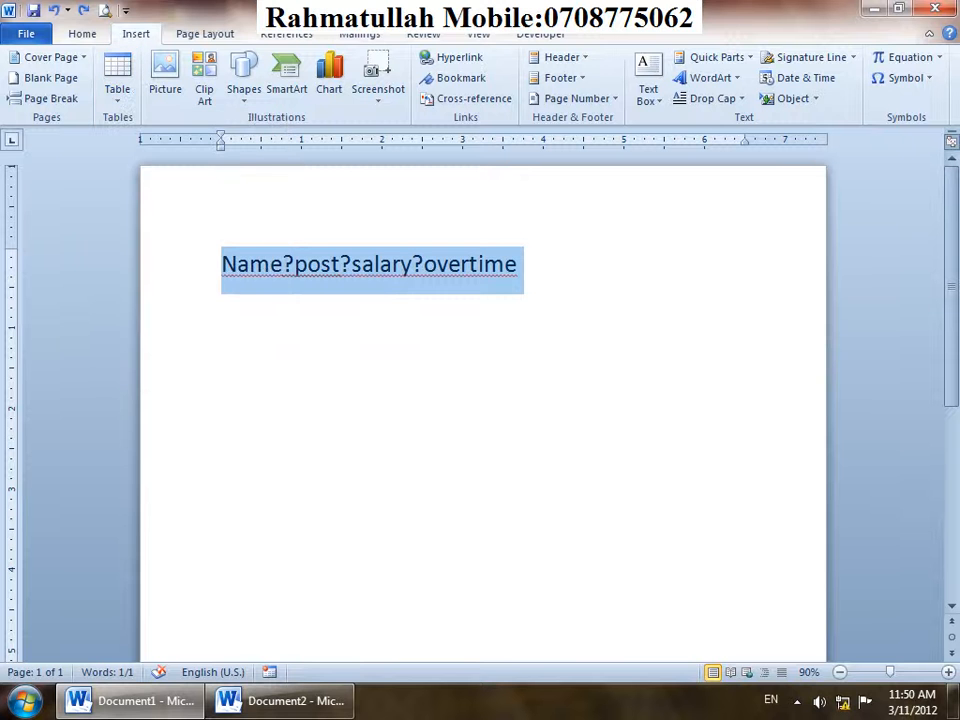
# Delete the heading line and fill the empty document with one random sample paragraph using =rand(1).
pyautogui.press('Delete')
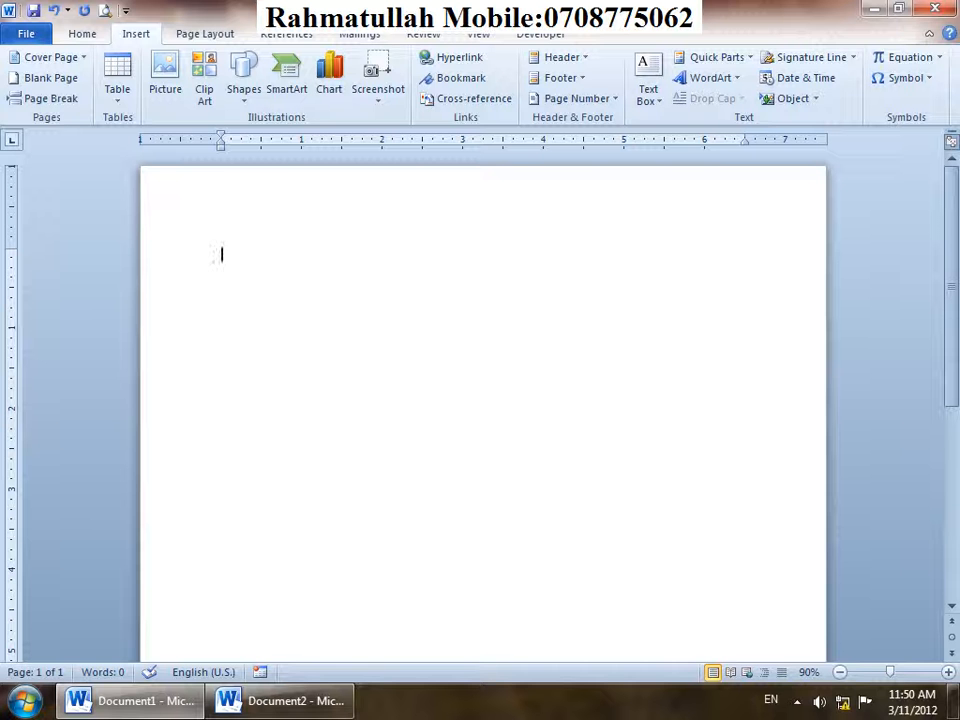
pyautogui.click(117, 80)
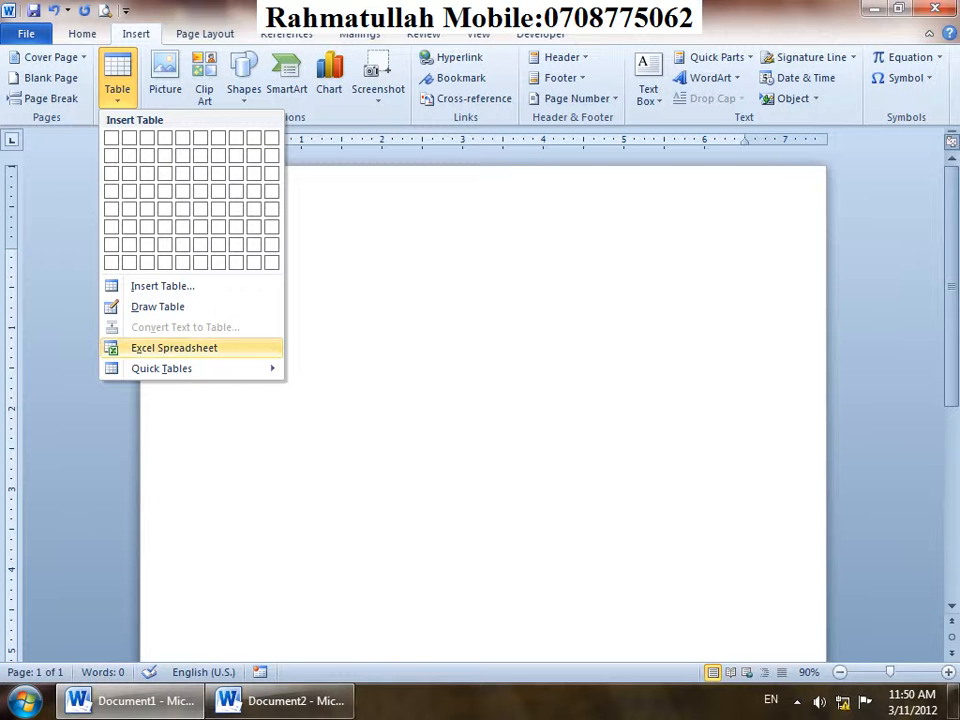
pyautogui.click(174, 348)
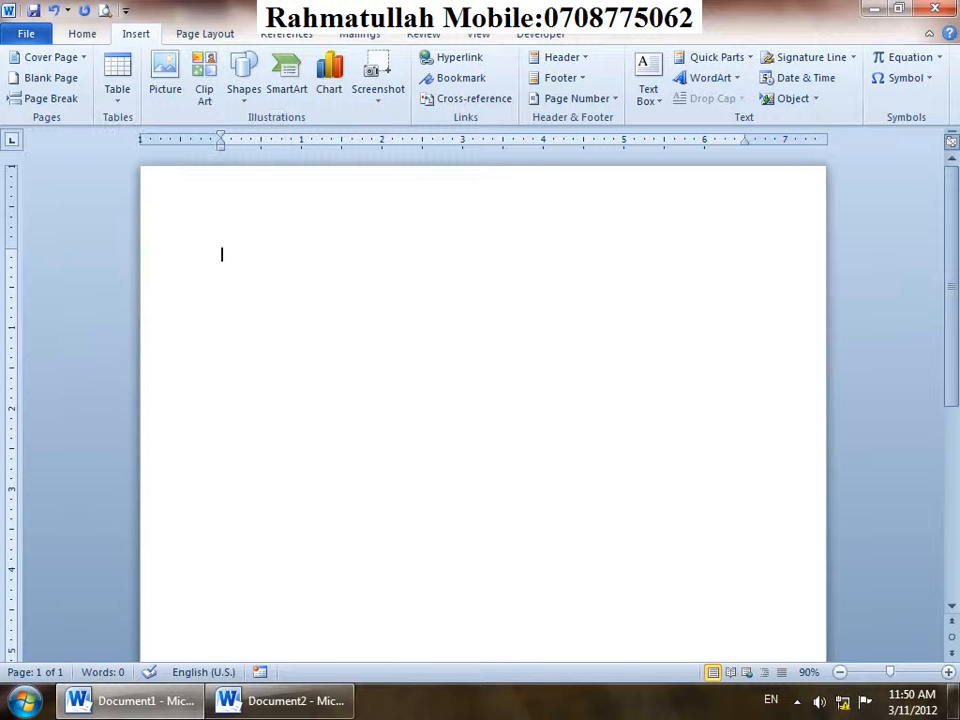
pyautogui.write('=rand(')
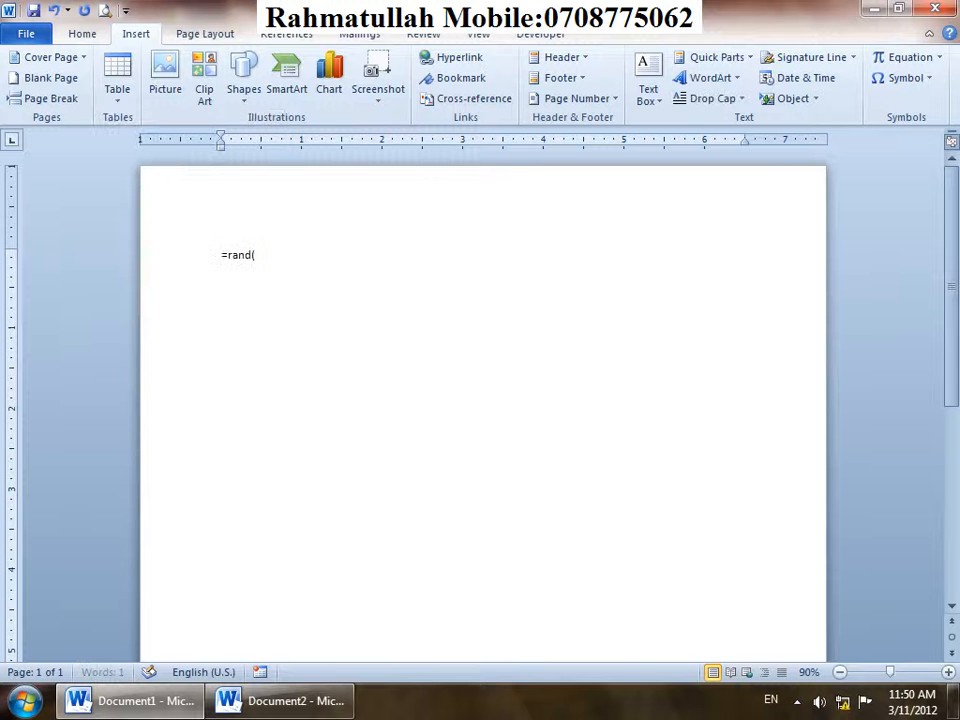
pyautogui.write('1)')
pyautogui.press('Return')
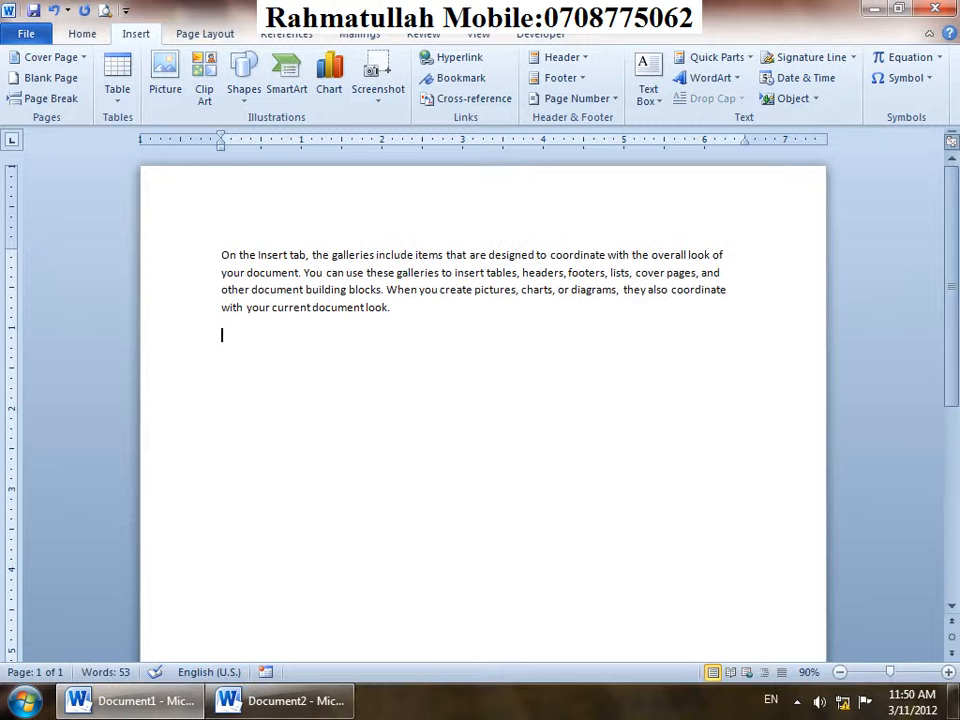
# Insert an embedded Excel spreadsheet below the sample paragraph.
pyautogui.hotkey('alt', 'n')
pyautogui.press('t')
pyautogui.press('x')
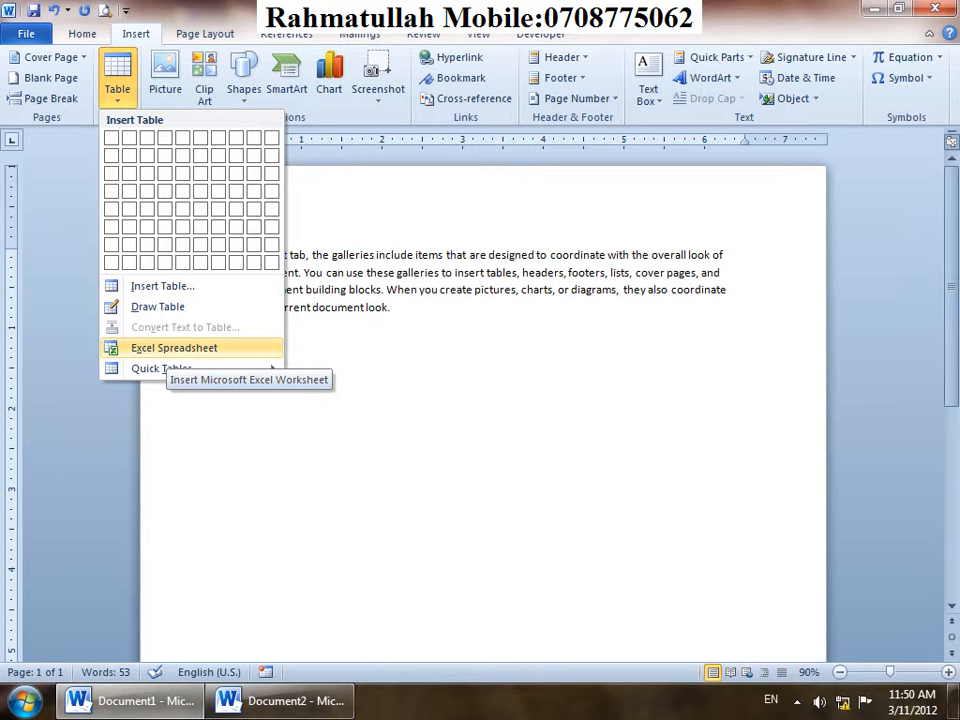
pyautogui.click(167, 349)
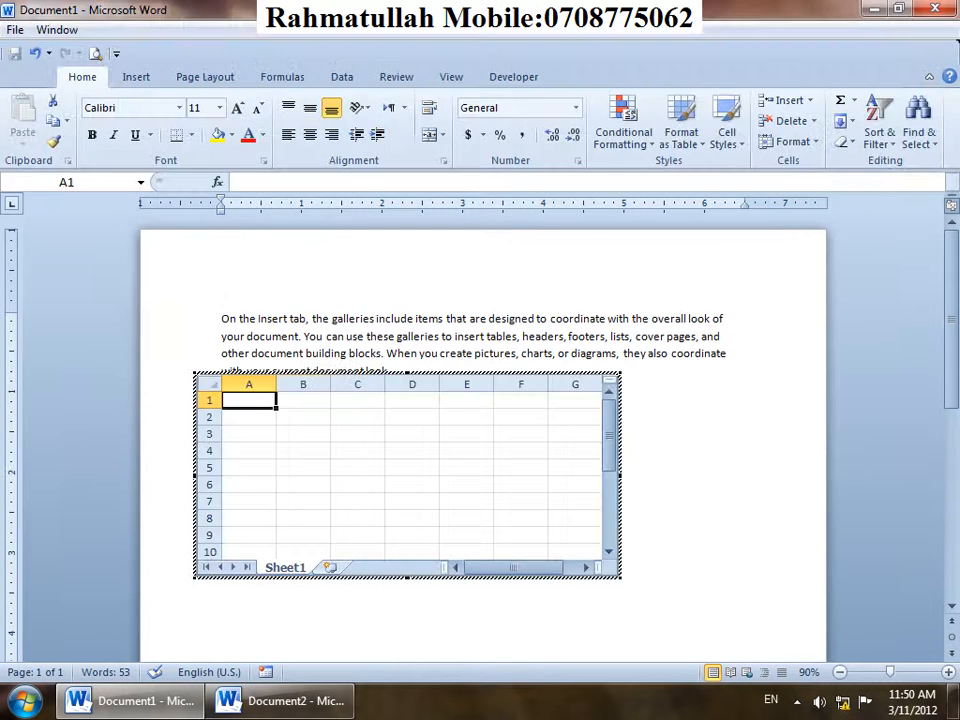
# Enter the headings Name, Post, Salary, Overtime and total in cells A1 to E1 of the embedded spreadsheet.
pyautogui.write('Name')
pyautogui.press('Tab')
pyautogui.write('Post')
pyautogui.press('Tab')
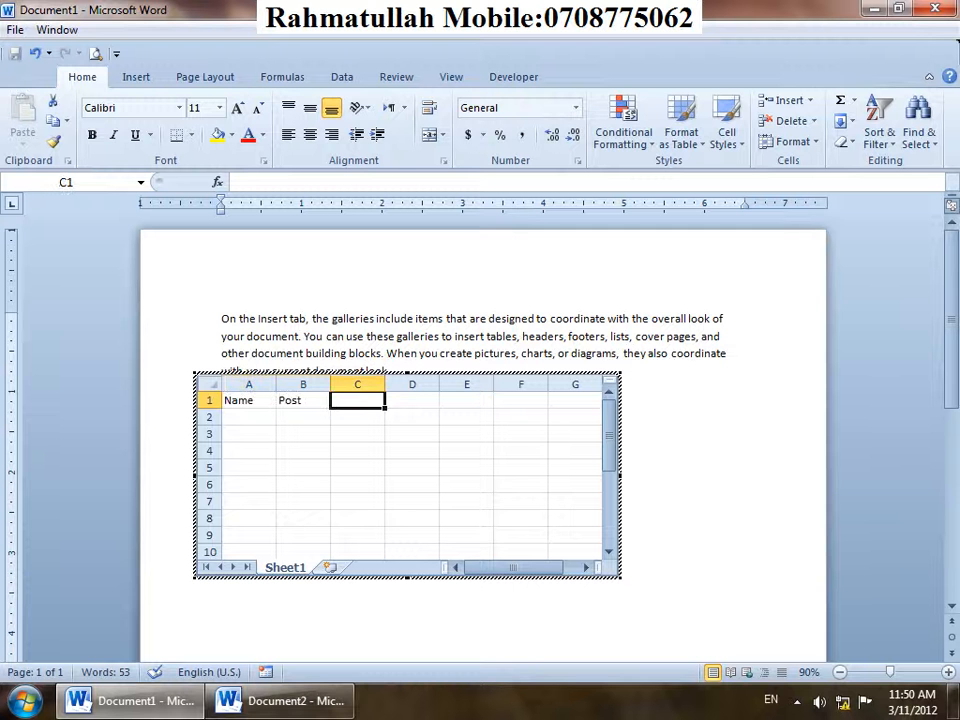
pyautogui.write('salray')
pyautogui.press('Tab')
pyautogui.press('Left')
pyautogui.write('Salary')
pyautogui.press('Tab')
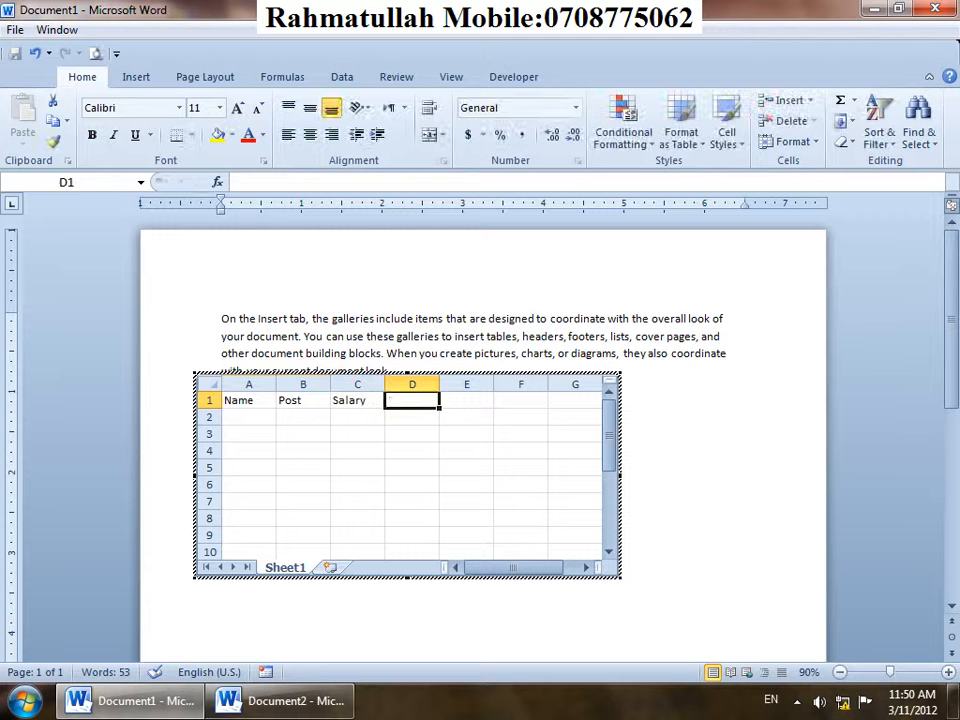
pyautogui.write('Overtime')
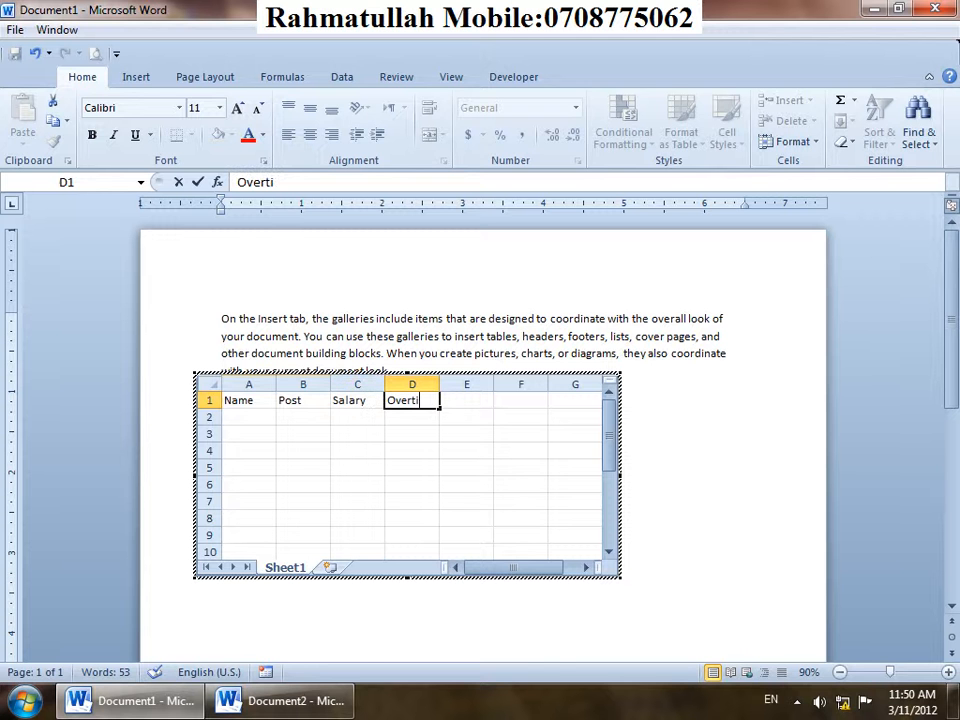
pyautogui.press('Tab')
pyautogui.write('total')
pyautogui.press('Return')
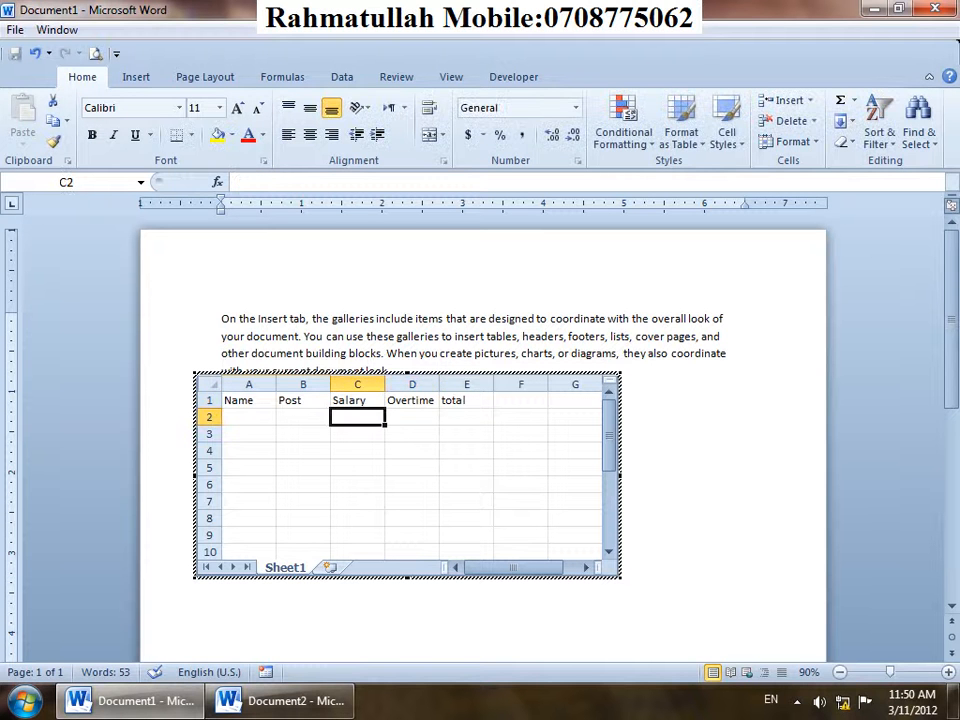
# Fill row 2 with the first employee's name, the post doctor, a salary of 500 and overtime of 40.
pyautogui.press('Left')
pyautogui.press('Left')
pyautogui.write('ah')
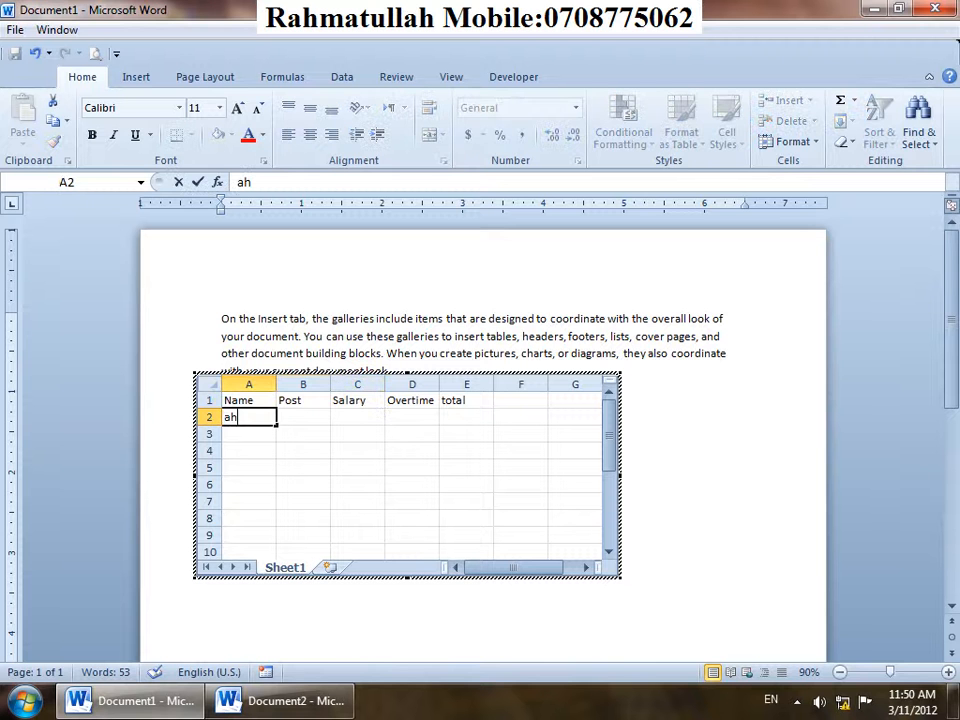
pyautogui.write('mad')
pyautogui.press('Tab')
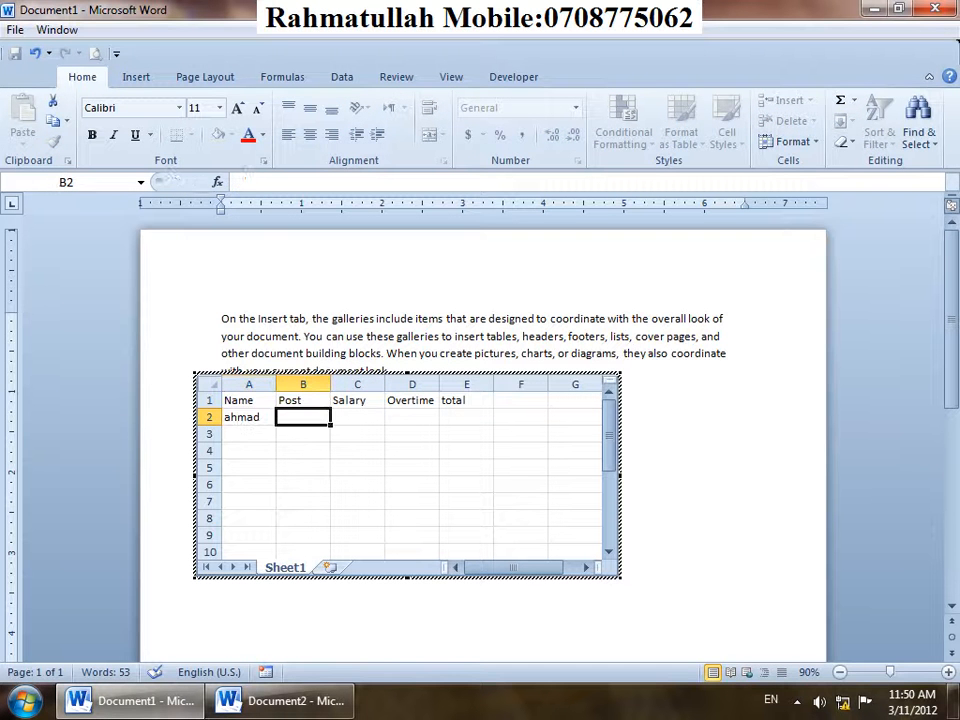
pyautogui.write('doctor')
pyautogui.press('Tab')
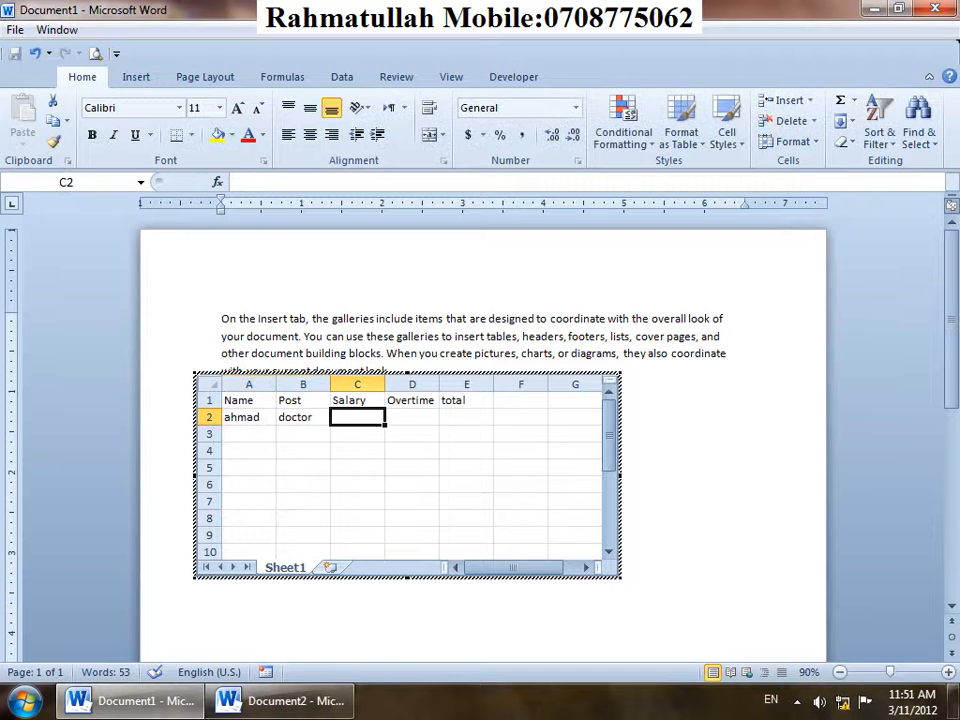
pyautogui.write('500')
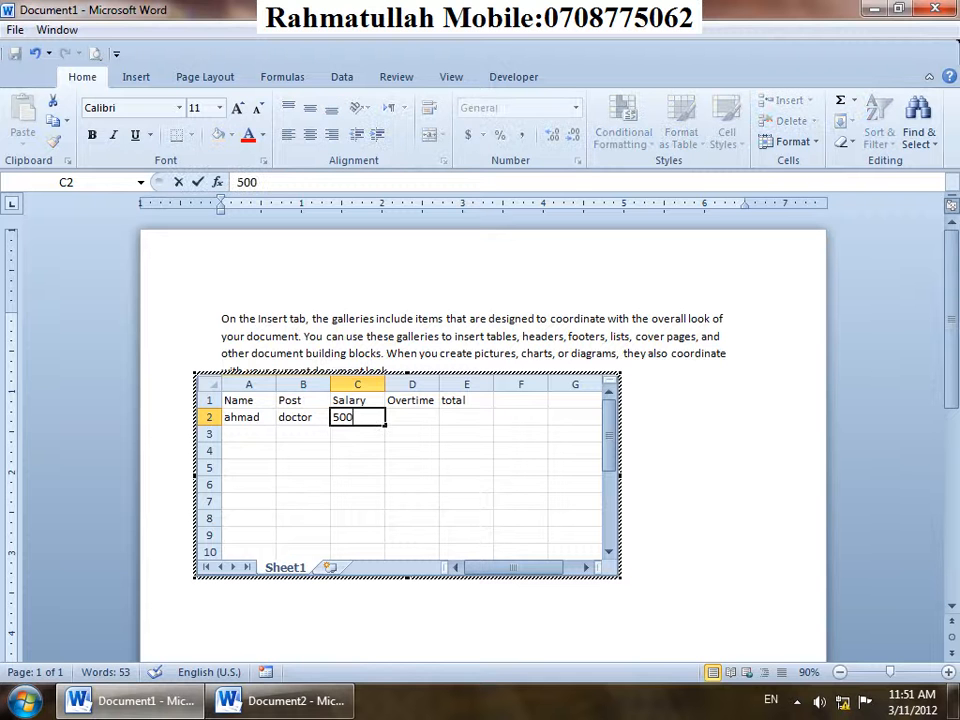
pyautogui.press('Tab')
pyautogui.write('40')
pyautogui.press('Tab')
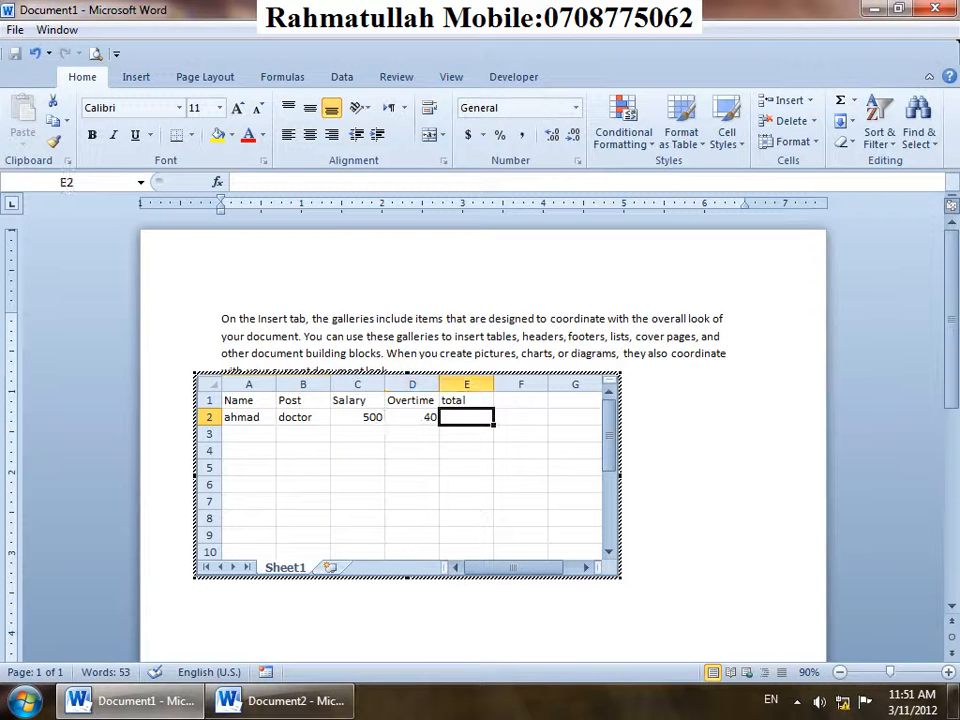
pyautogui.press('Return')
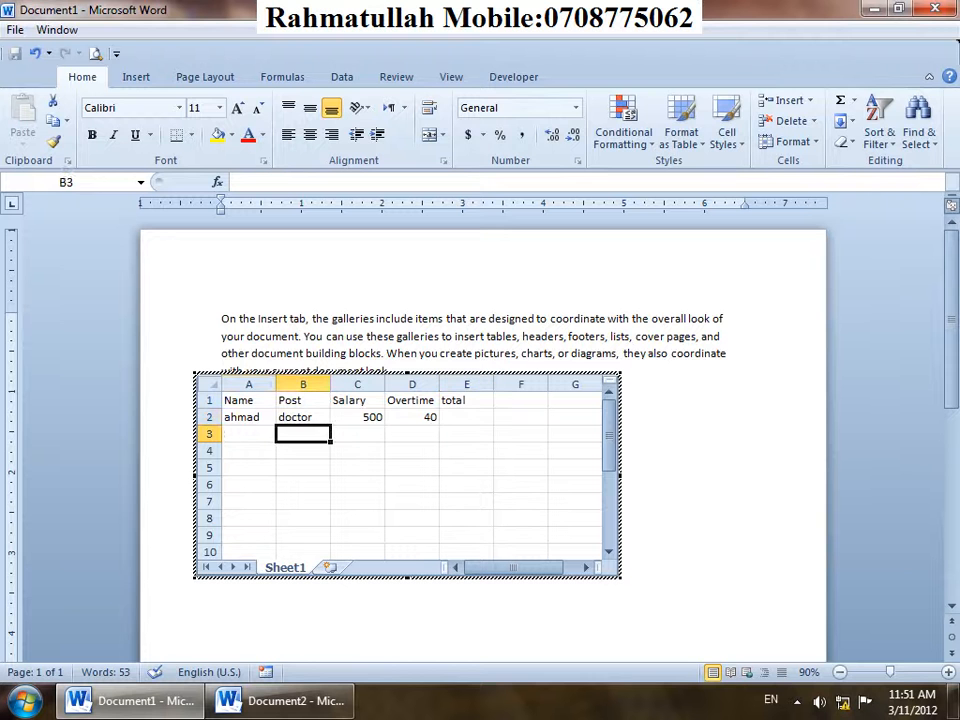
# Fill row 3 with the second employee's name, the post engineer, a salary of 900 and overtime of 90.
pyautogui.press('Left')
pyautogui.write('khan')
pyautogui.press('Tab')
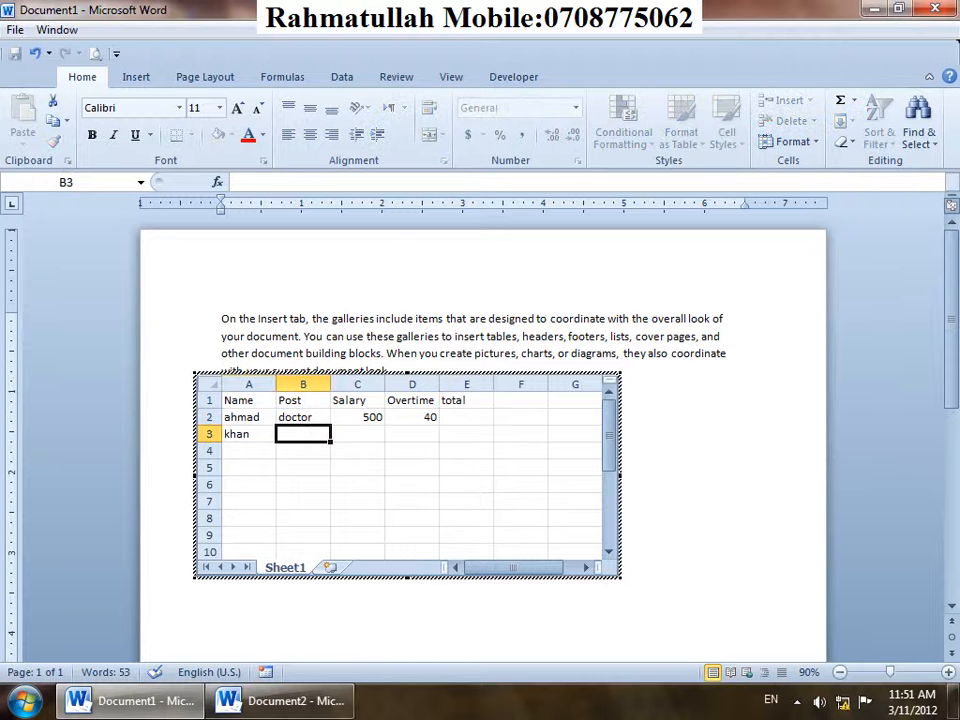
pyautogui.write('engineer')
pyautogui.press('Tab')
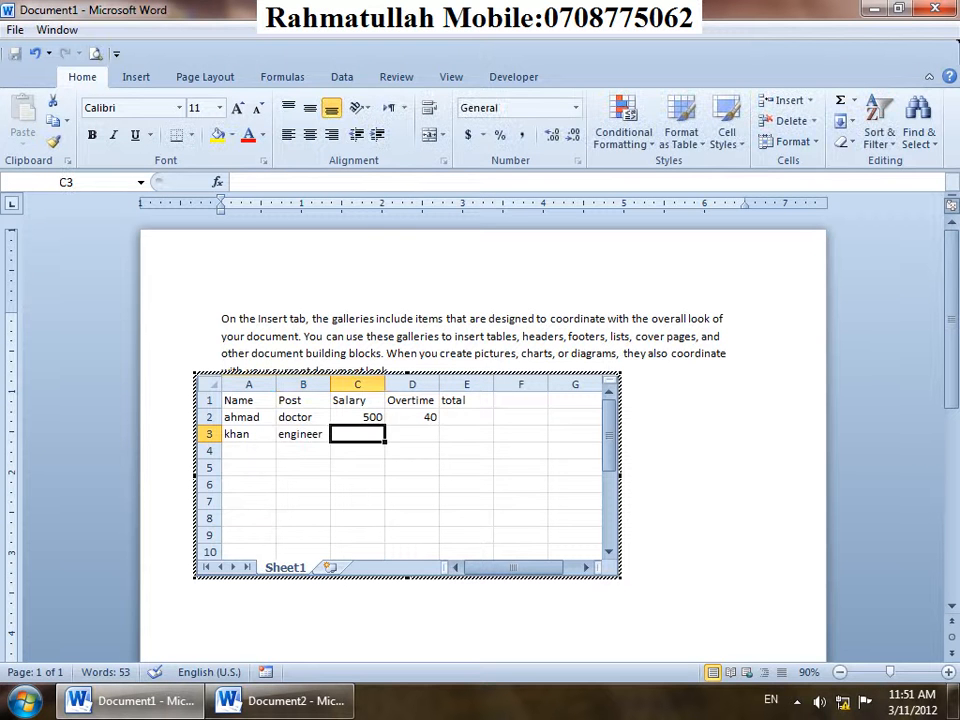
pyautogui.write('900')
pyautogui.press('Tab')
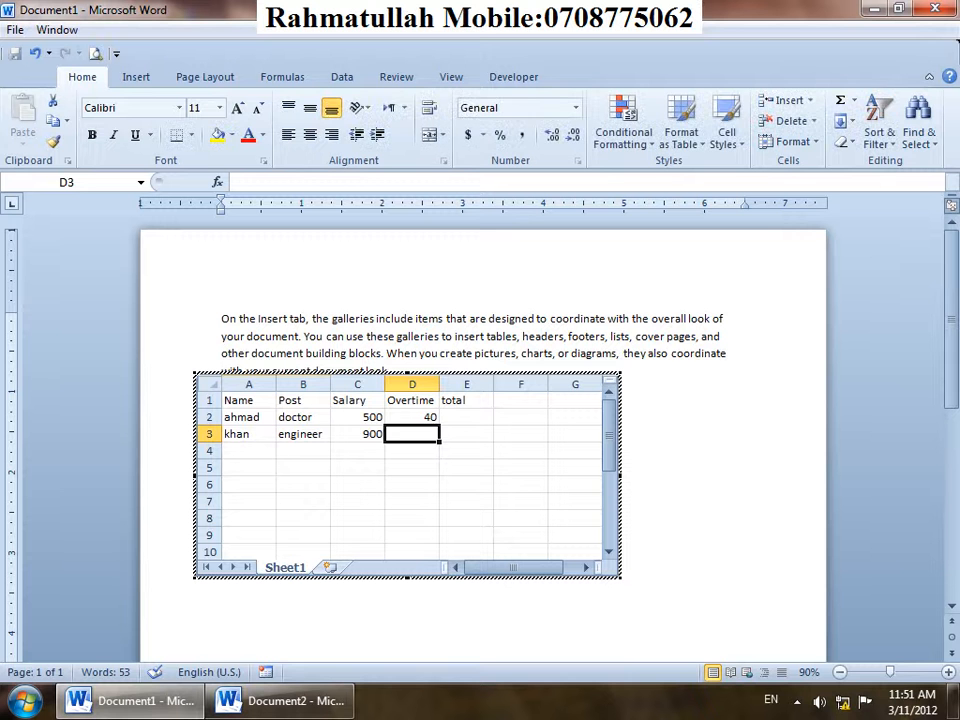
pyautogui.write('90')
pyautogui.press('Return')
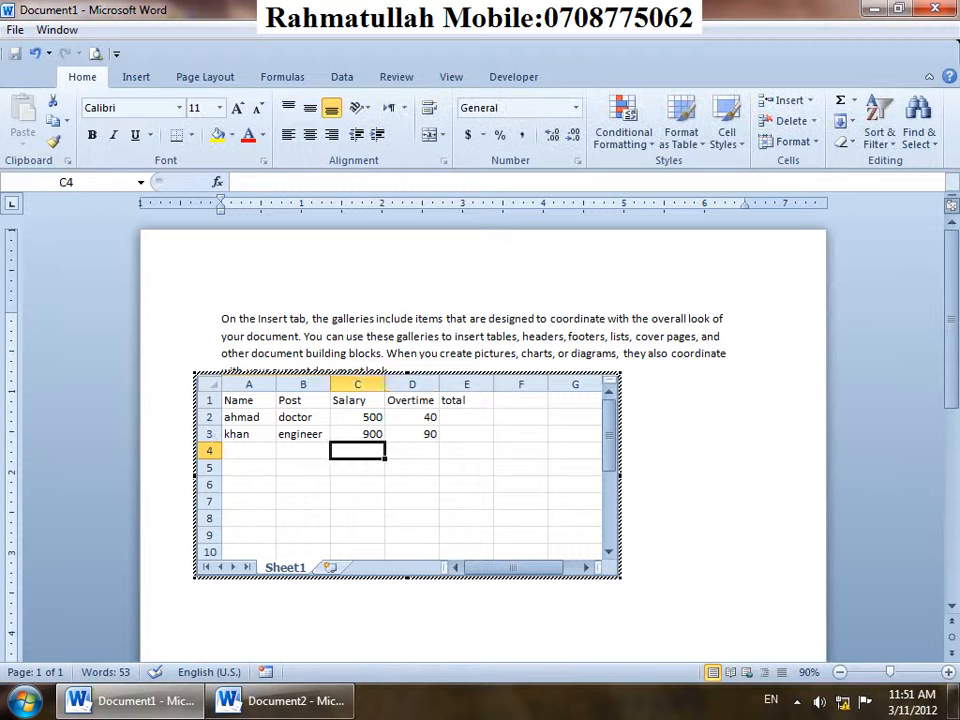
# Fill row 4 with the third employee's name, the post Cook, a salary of 200 and overtime of 20.
pyautogui.press('Left')
pyautogui.press('Left')
pyautogui.write('g')
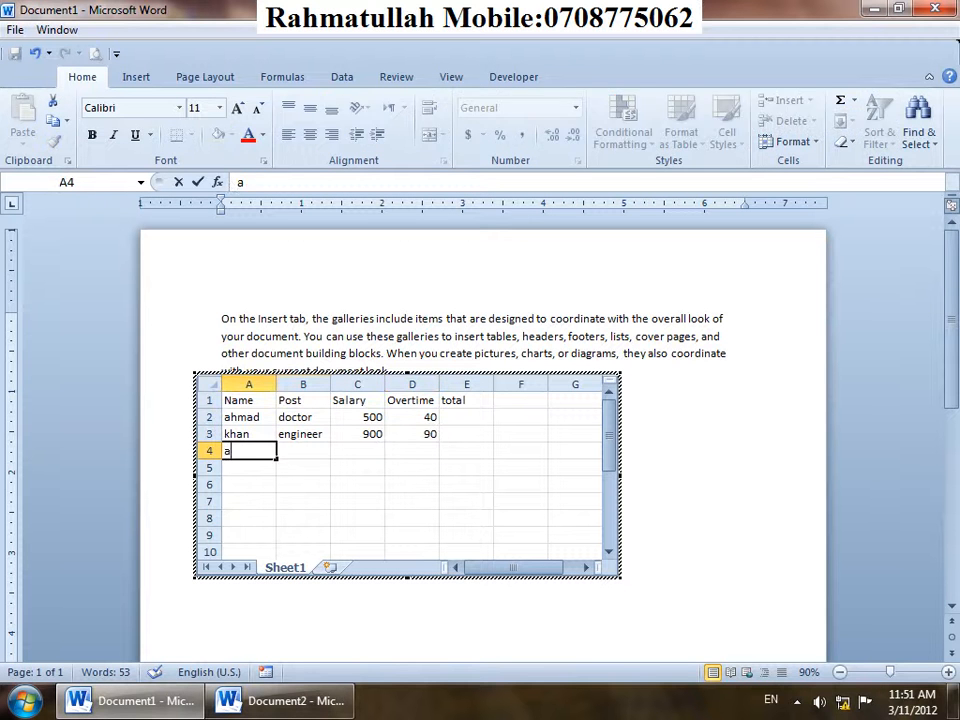
pyautogui.press('BackSpace')
pyautogui.write('Ghafoor')
pyautogui.press('Tab')
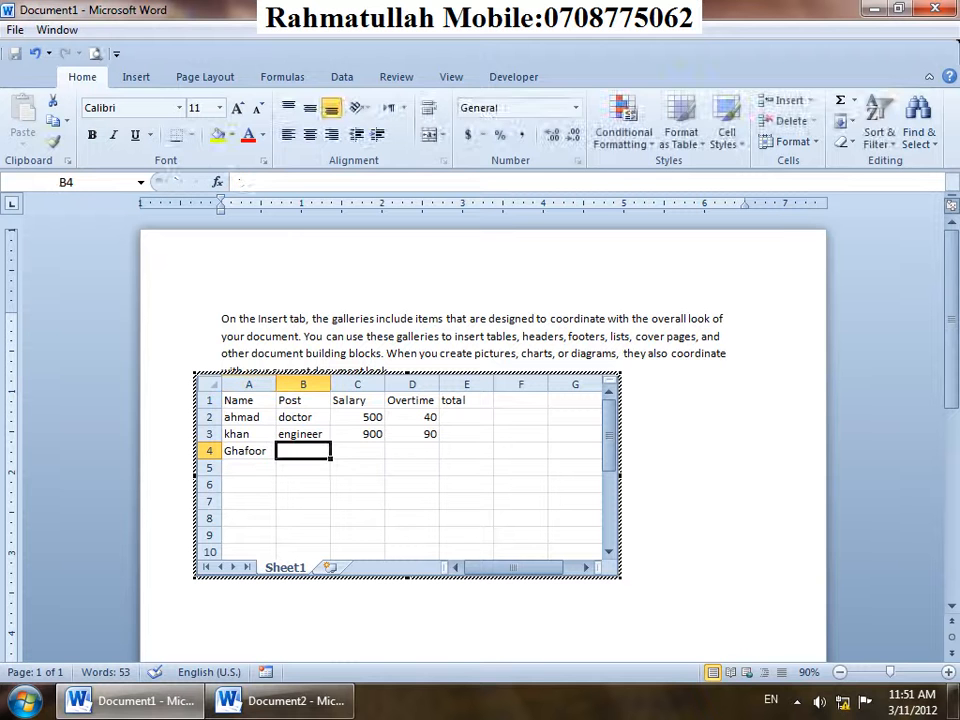
pyautogui.write('Cook')
pyautogui.press('Tab')
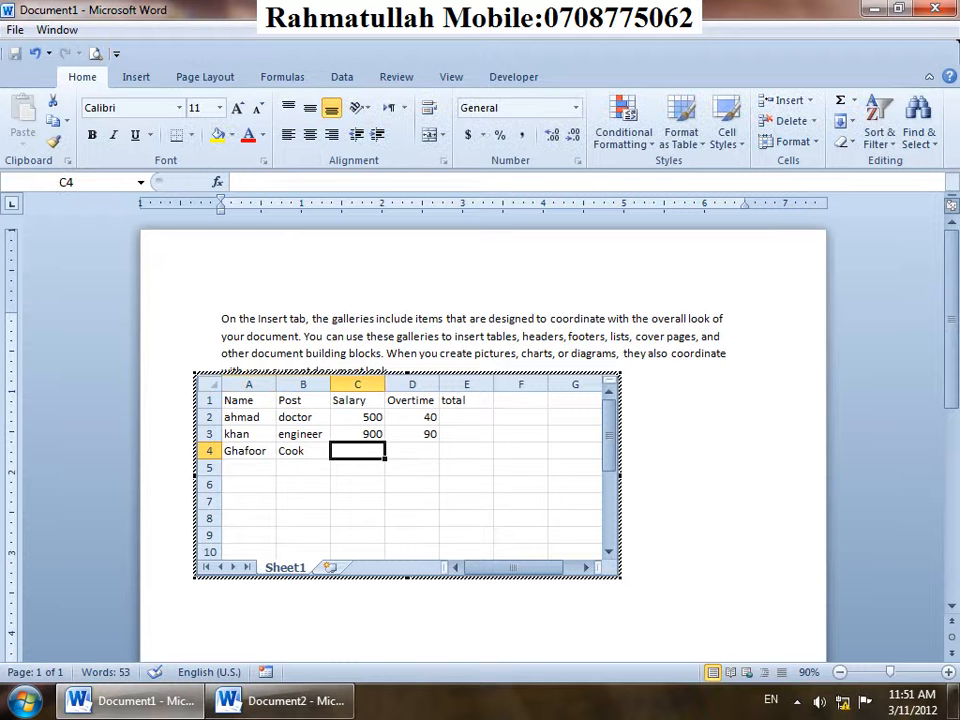
pyautogui.write('200')
pyautogui.press('Tab')
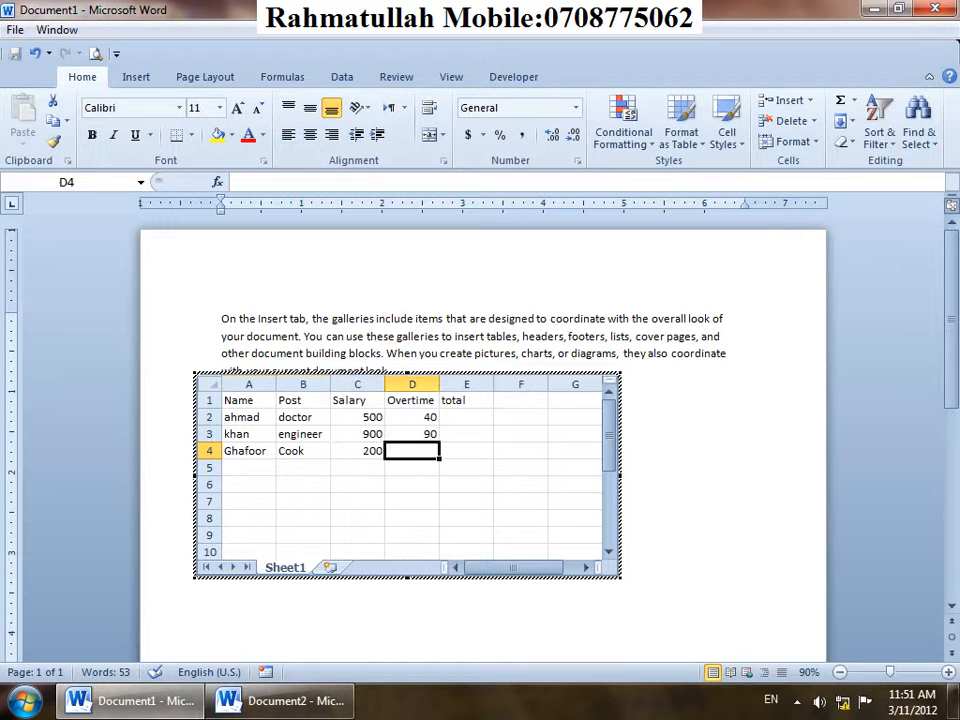
pyautogui.write('20')
pyautogui.click(466, 417)
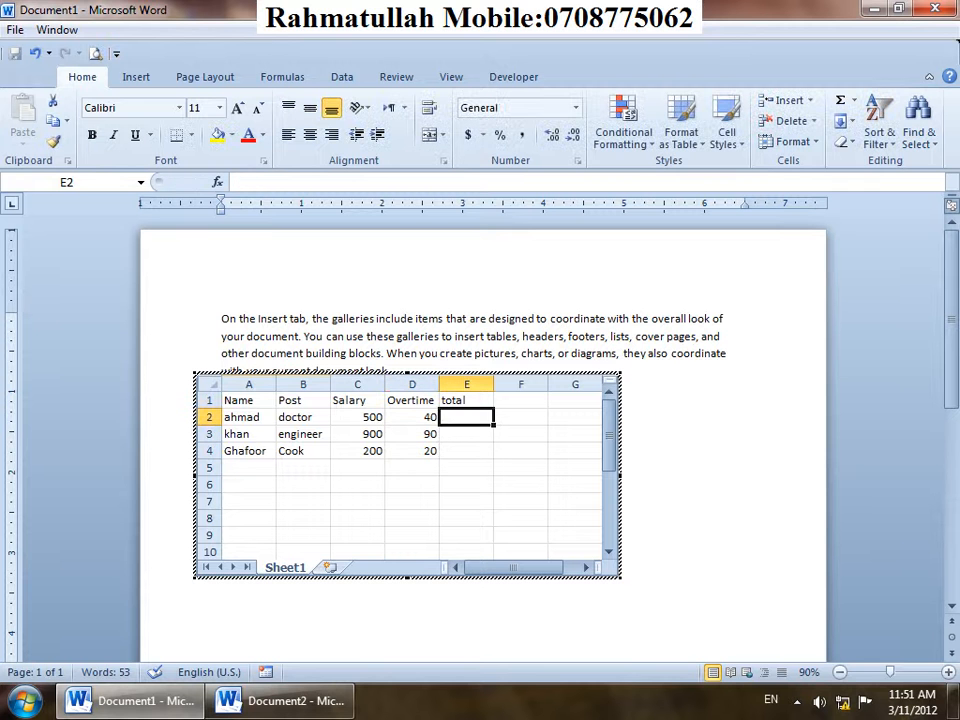
# Make the column headings in cells A1 to E1 of the embedded spreadsheet bold.
pyautogui.moveTo(248, 400); pyautogui.dragTo(466, 400)
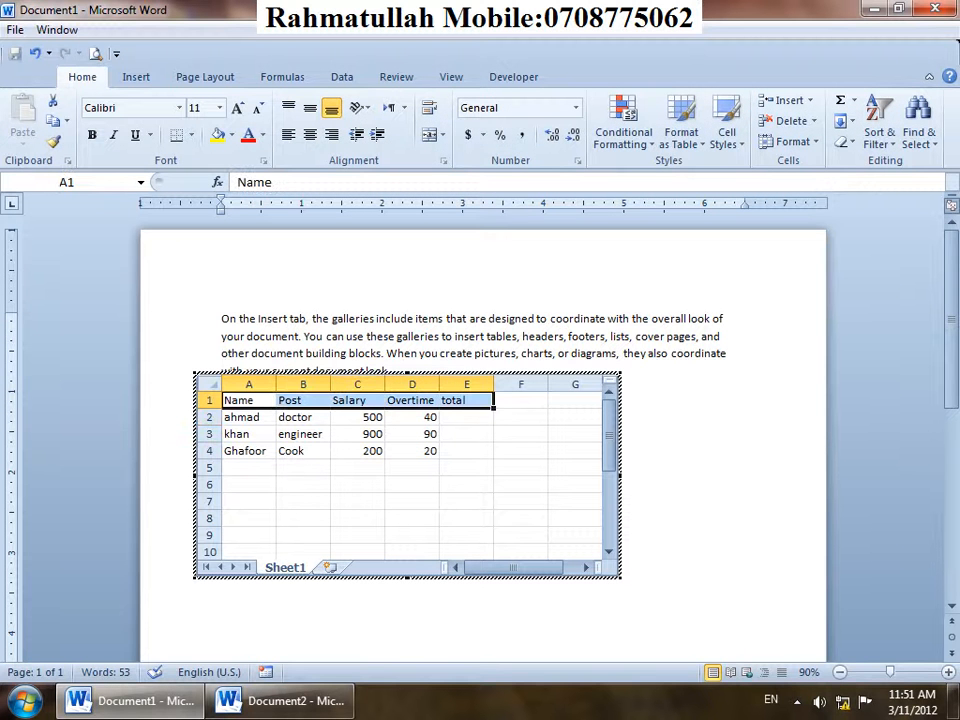
pyautogui.hotkey('ctrl', 'b')
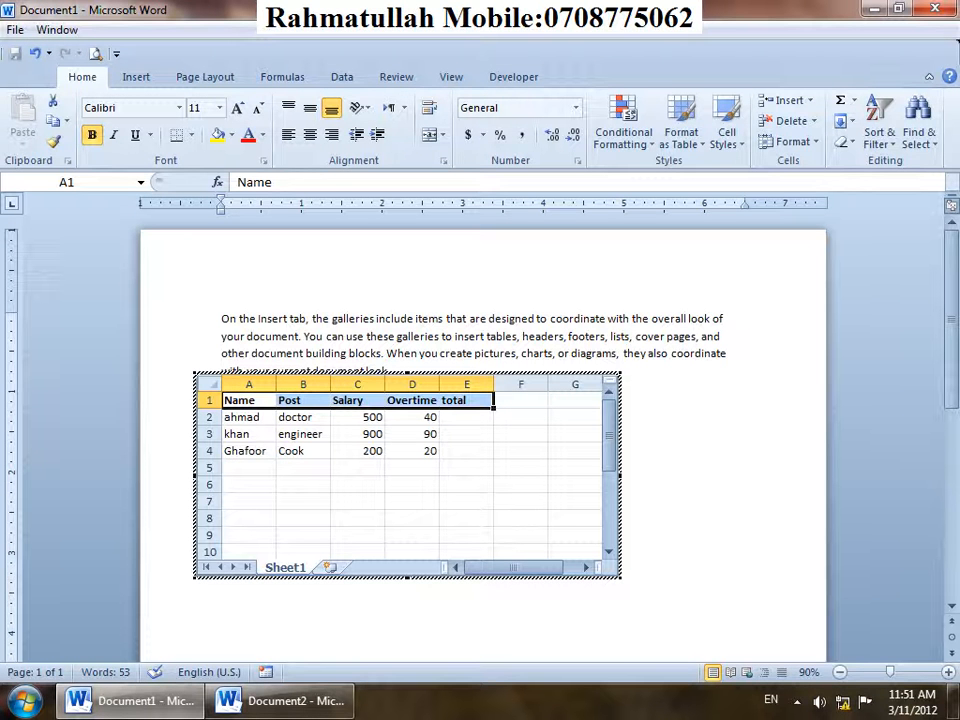
# Add salary and overtime in cell E2 with =sum(C2:D2) and fill the formula down to E4.
pyautogui.click(466, 417)
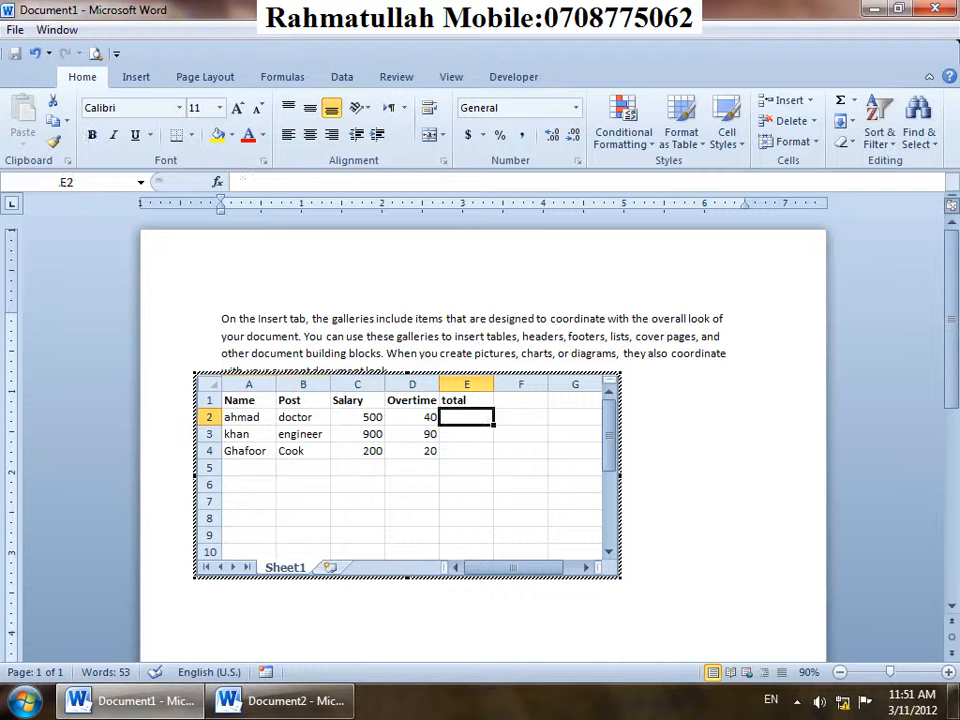
pyautogui.write('=sum')
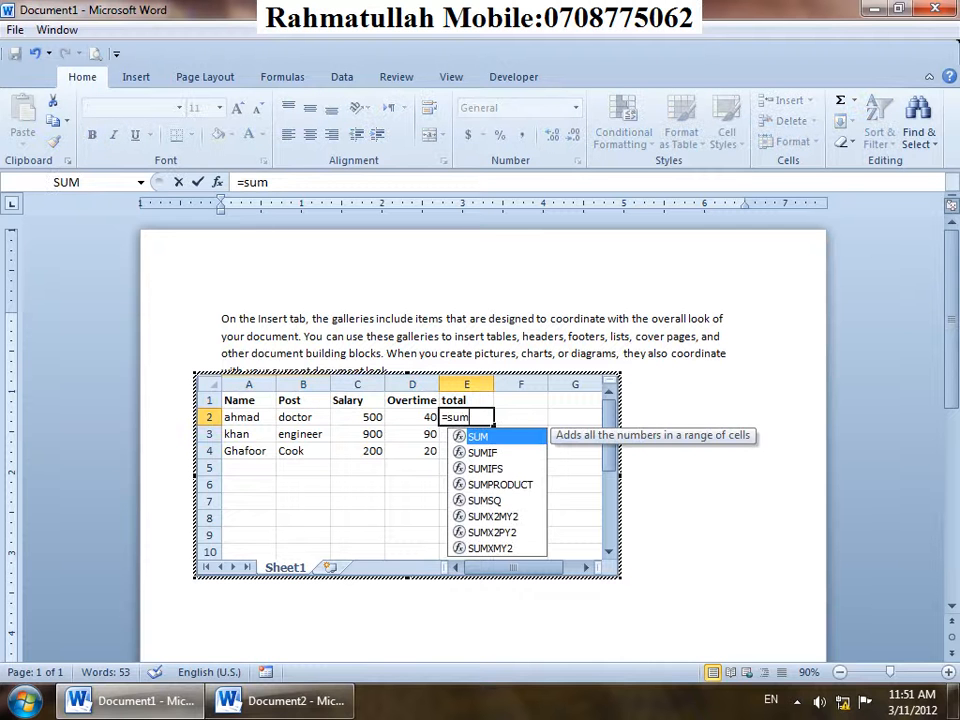
pyautogui.write('(')
pyautogui.moveTo(358, 417); pyautogui.dragTo(412, 417)
pyautogui.write(')')
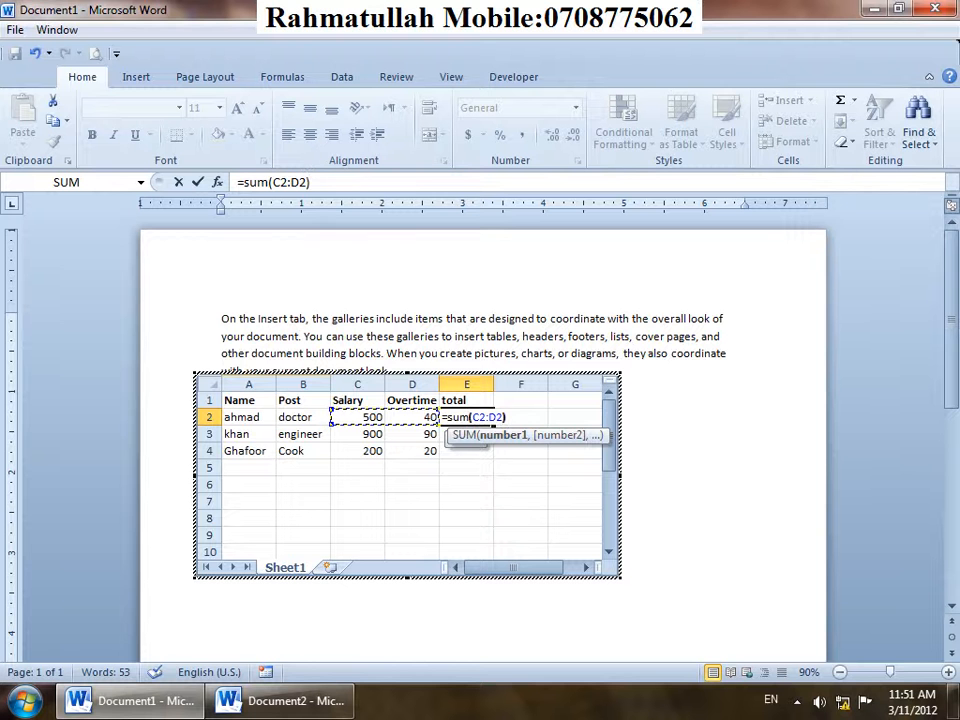
pyautogui.press('Return')
pyautogui.click(466, 417)
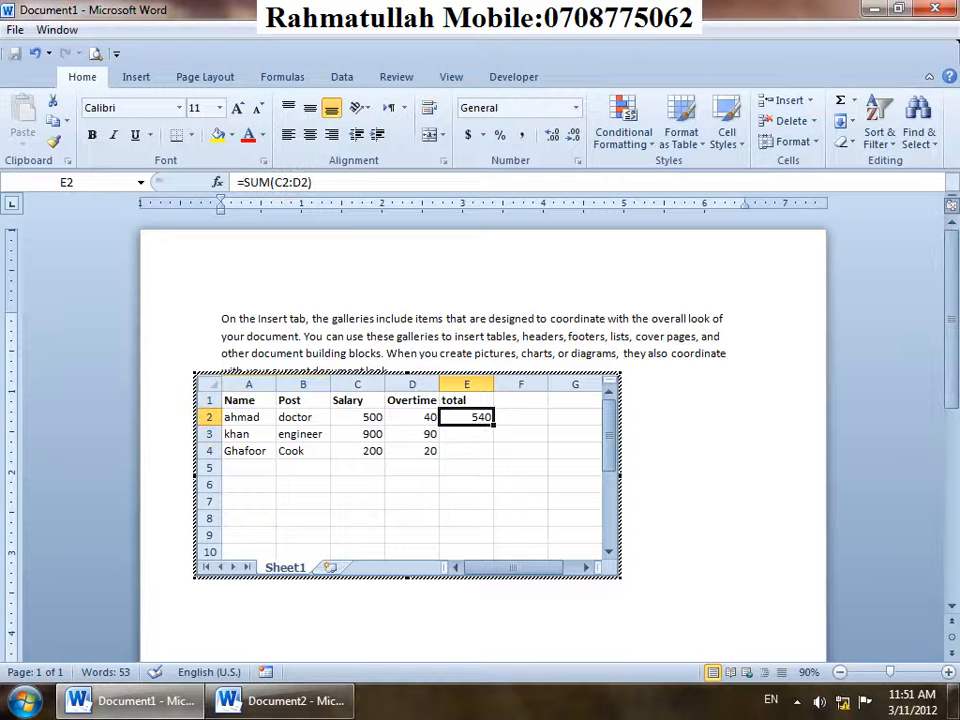
pyautogui.moveTo(493, 425); pyautogui.dragTo(493, 458)
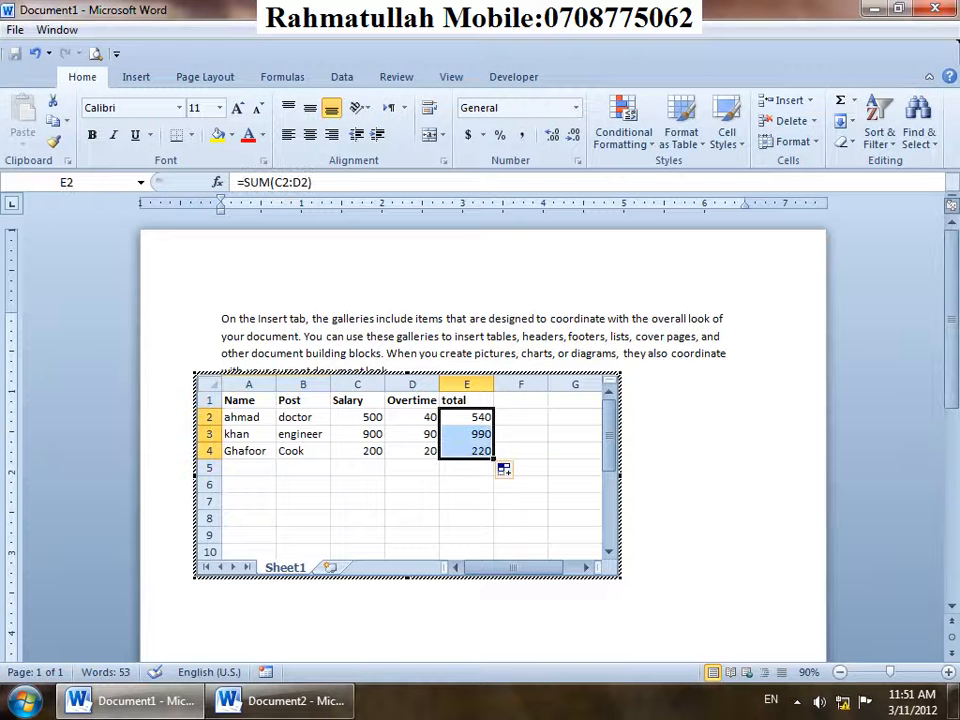
pyautogui.click(520, 451)
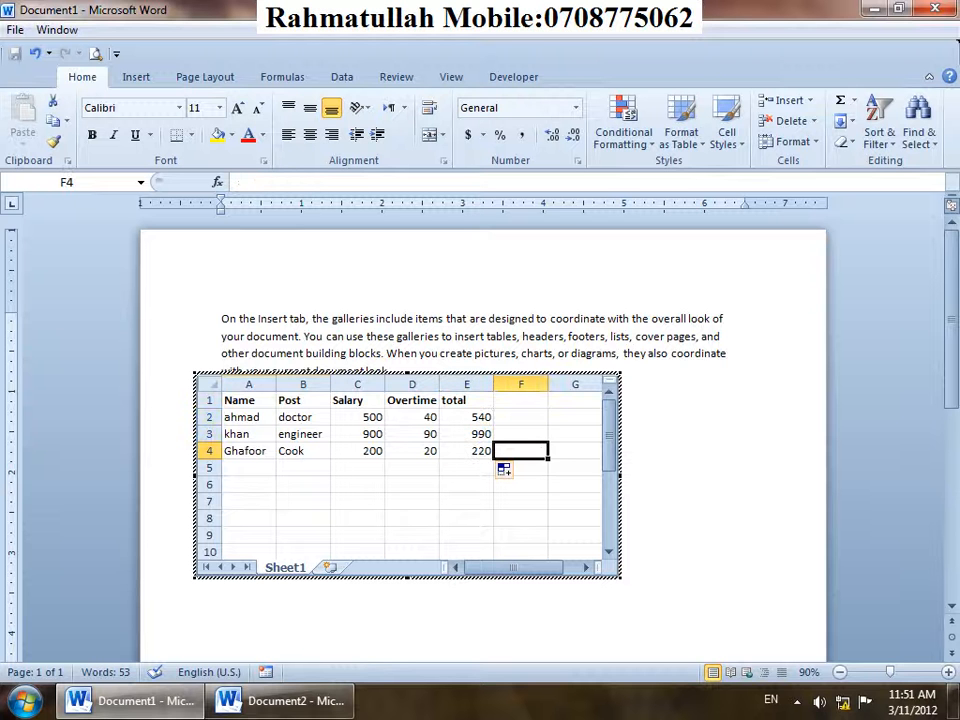
pyautogui.click(466, 417)
pyautogui.click(412, 501)
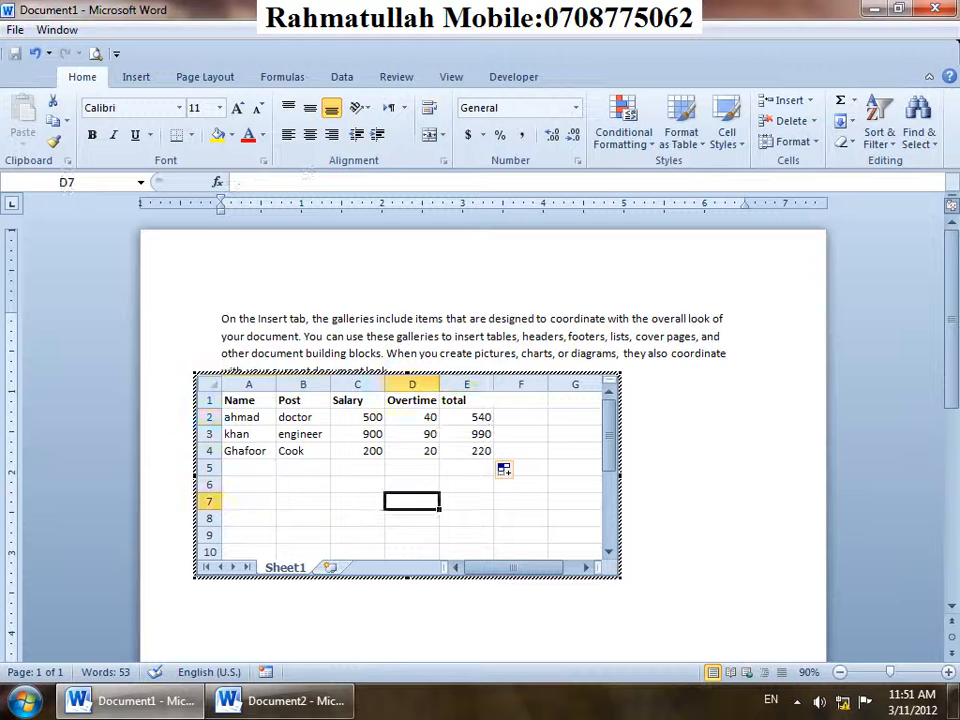
pyautogui.click(466, 485)
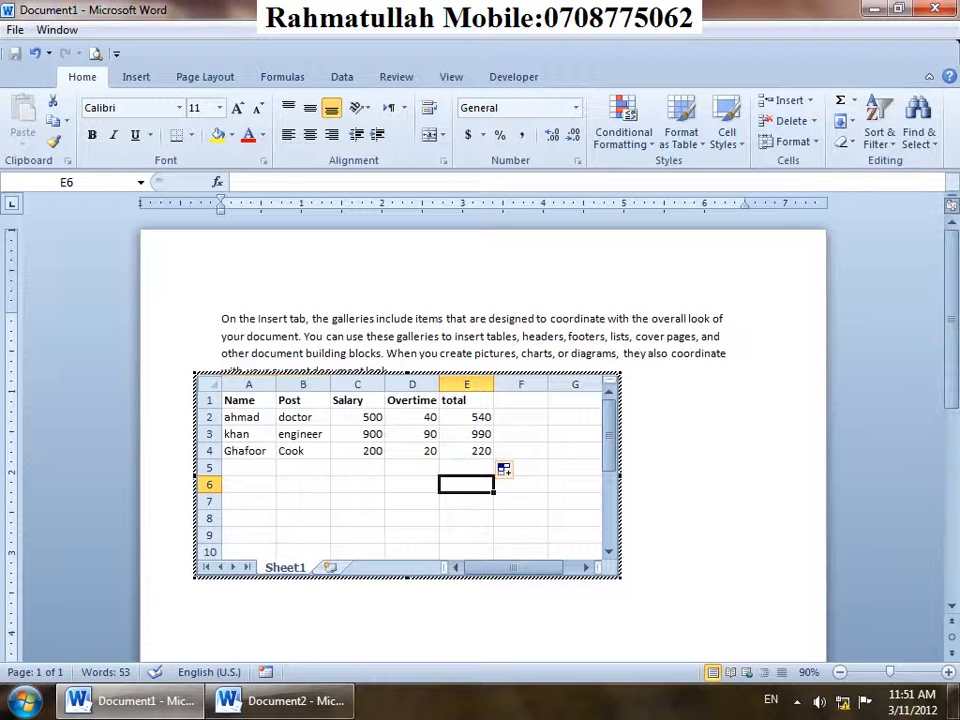
pyautogui.click(412, 518)
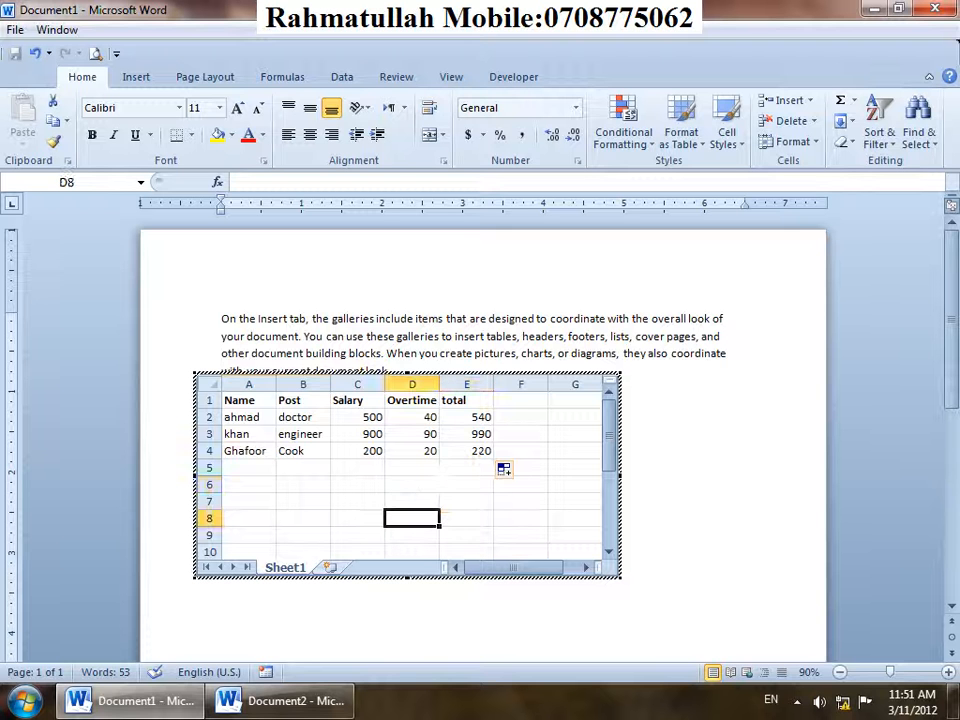
# Label cell C7 as total Salary and widen column C to fit its text.
pyautogui.click(357, 501)
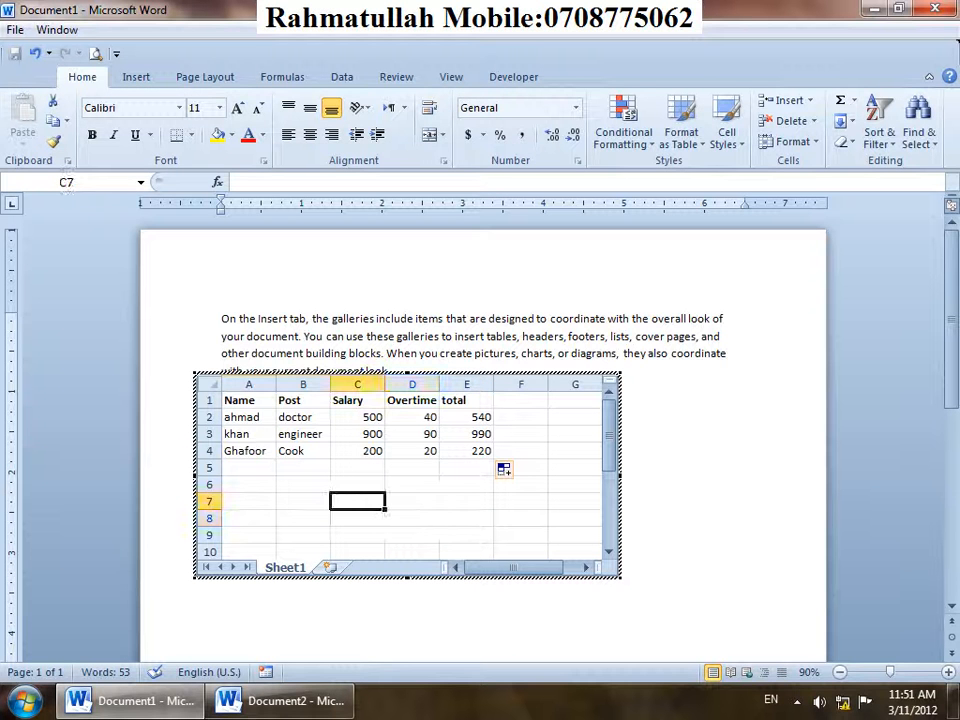
pyautogui.write('total')
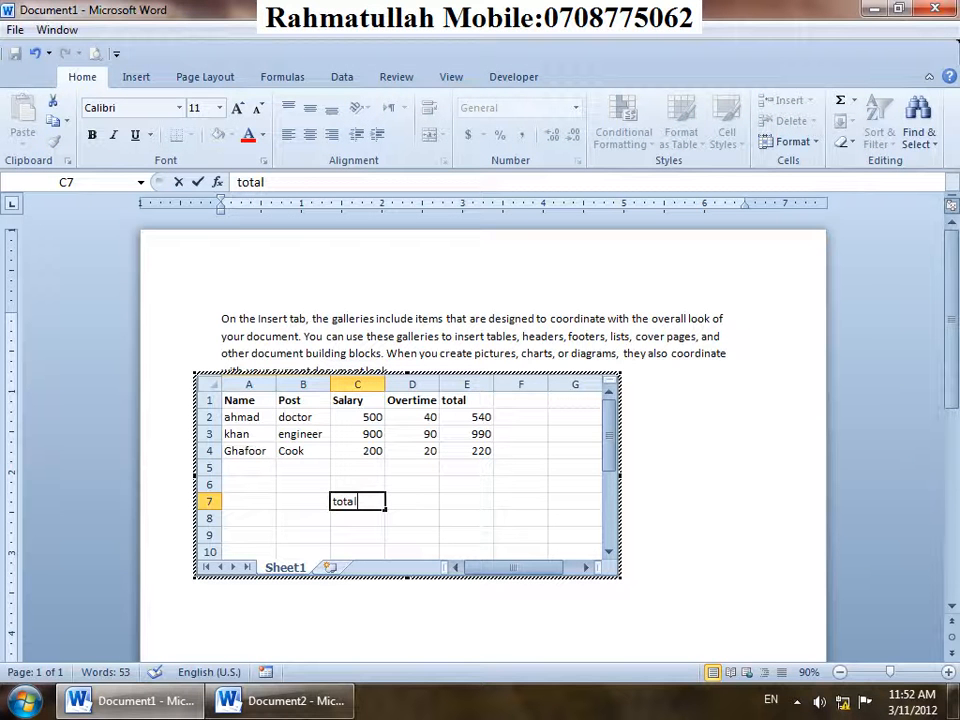
pyautogui.write(' Salary')
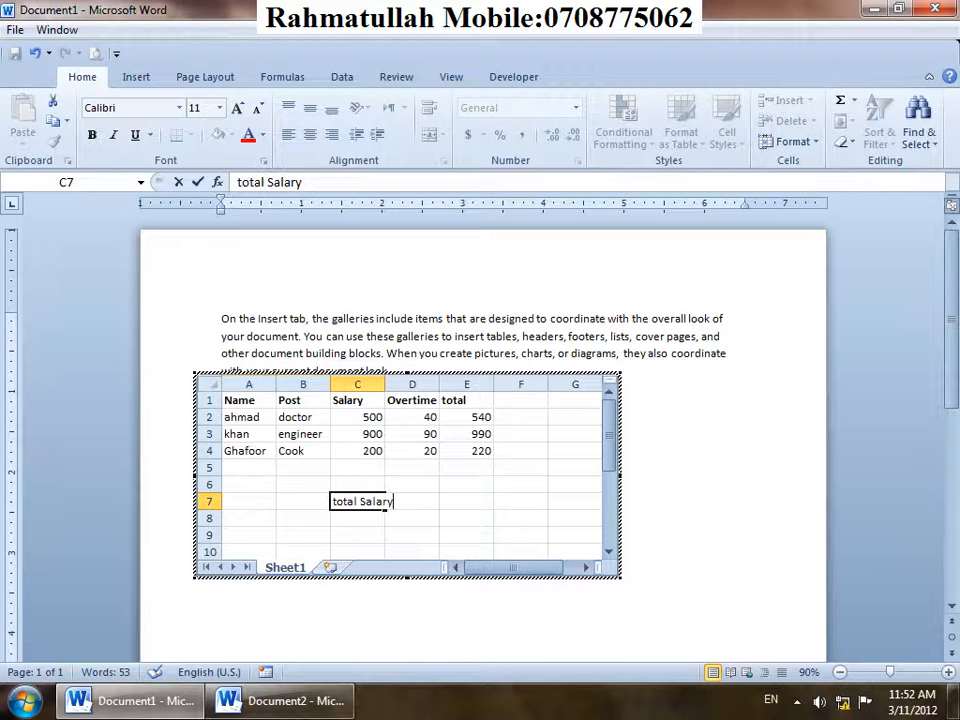
pyautogui.press('Tab')
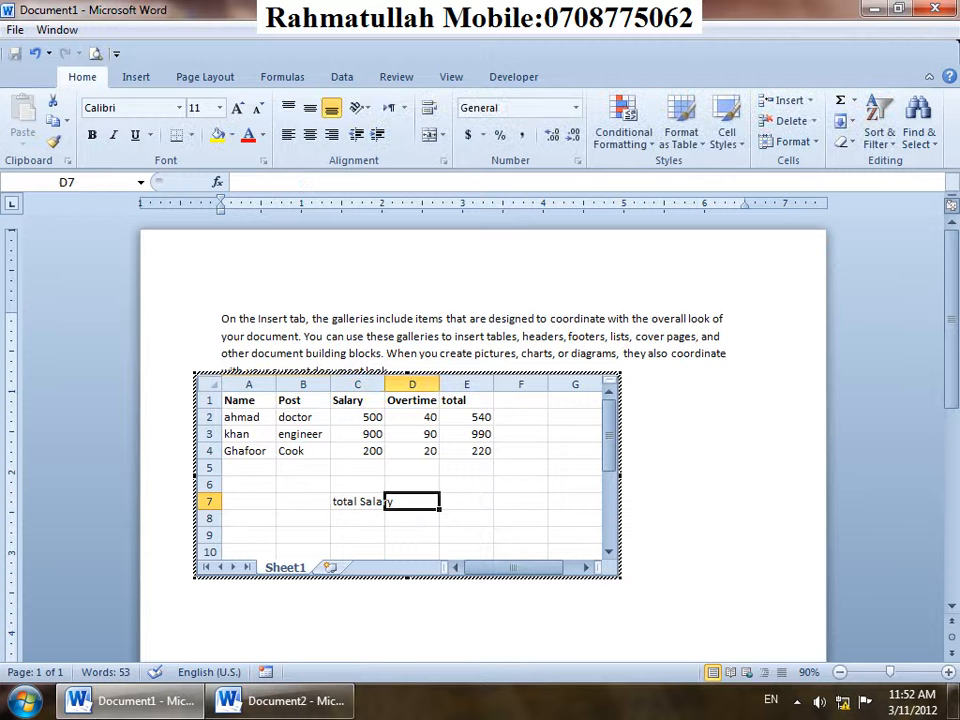
pyautogui.doubleClick(385, 384)
# Calculate the sum of all employee totals in cell D7 with =sum(E2:E4).
pyautogui.write('=')
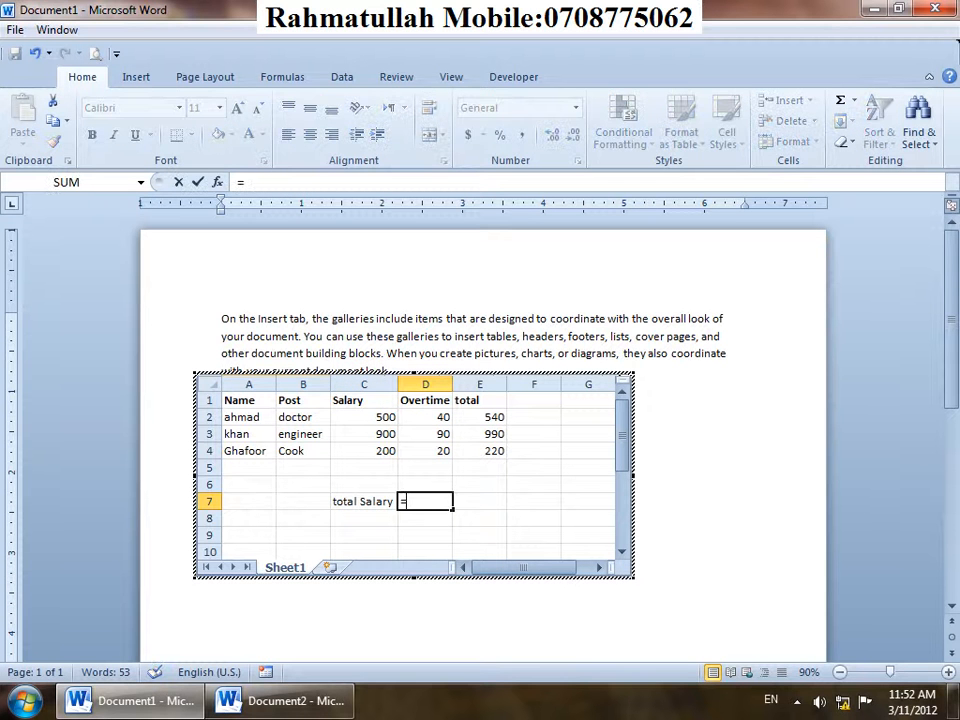
pyautogui.write('sum(')
pyautogui.press('Up')
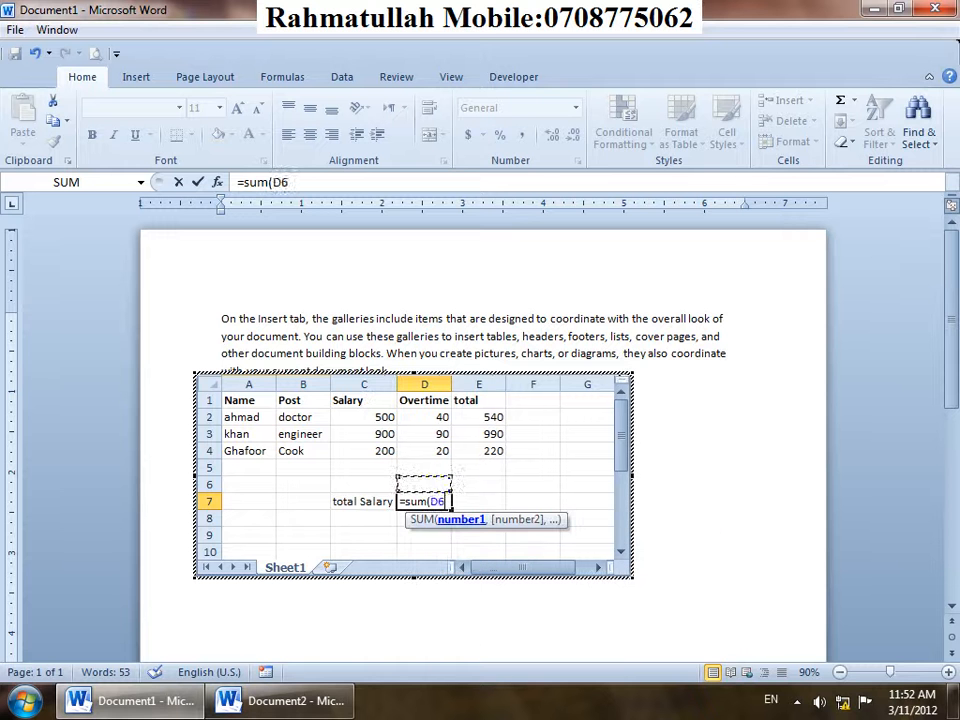
pyautogui.click(479, 400)
pyautogui.moveTo(479, 417); pyautogui.dragTo(479, 451)
pyautogui.write(')')
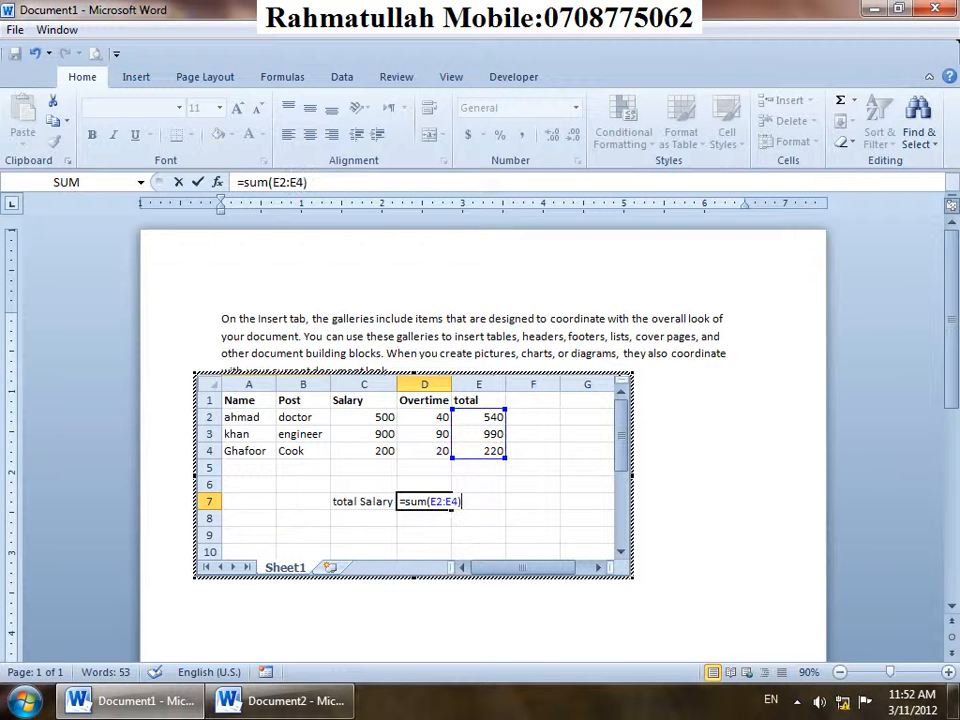
pyautogui.press('Return')
# Fill row 5 with the fourth employee's name, the post Driver, a salary of 400 and overtime of 60.
pyautogui.click(303, 484)
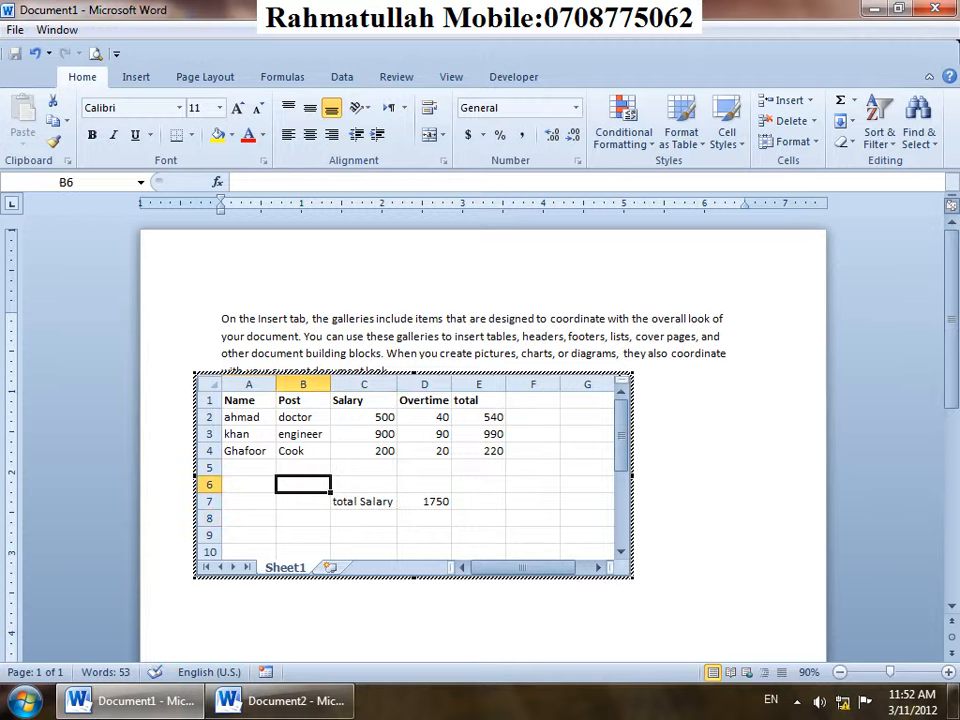
pyautogui.click(249, 467)
pyautogui.write('N')
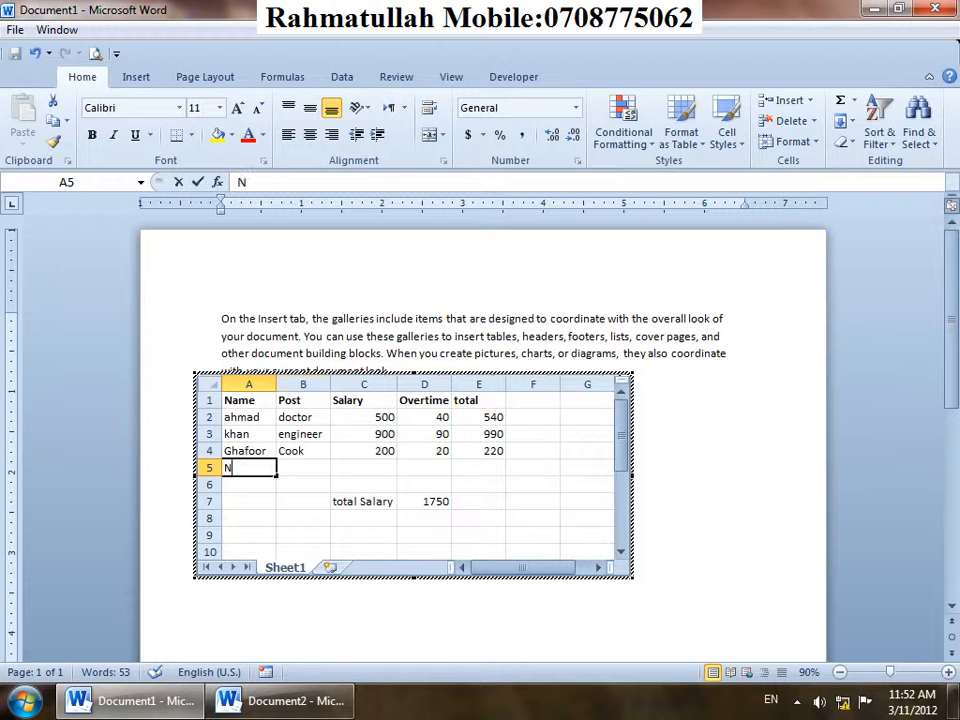
pyautogui.write('abi')
pyautogui.press('Tab')
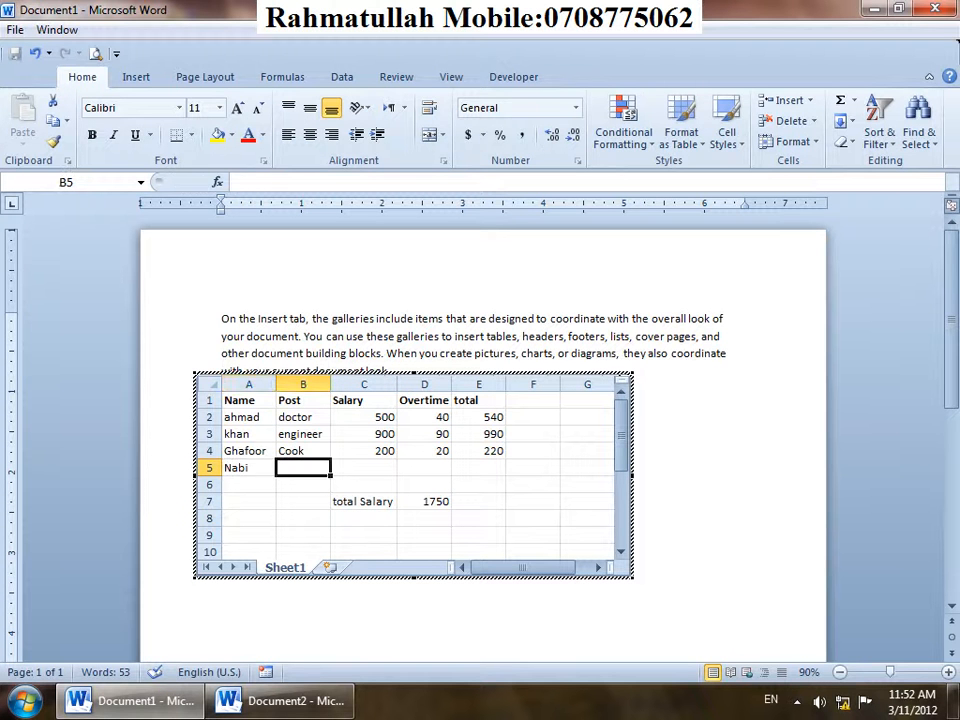
pyautogui.write('Driver')
pyautogui.press('Tab')
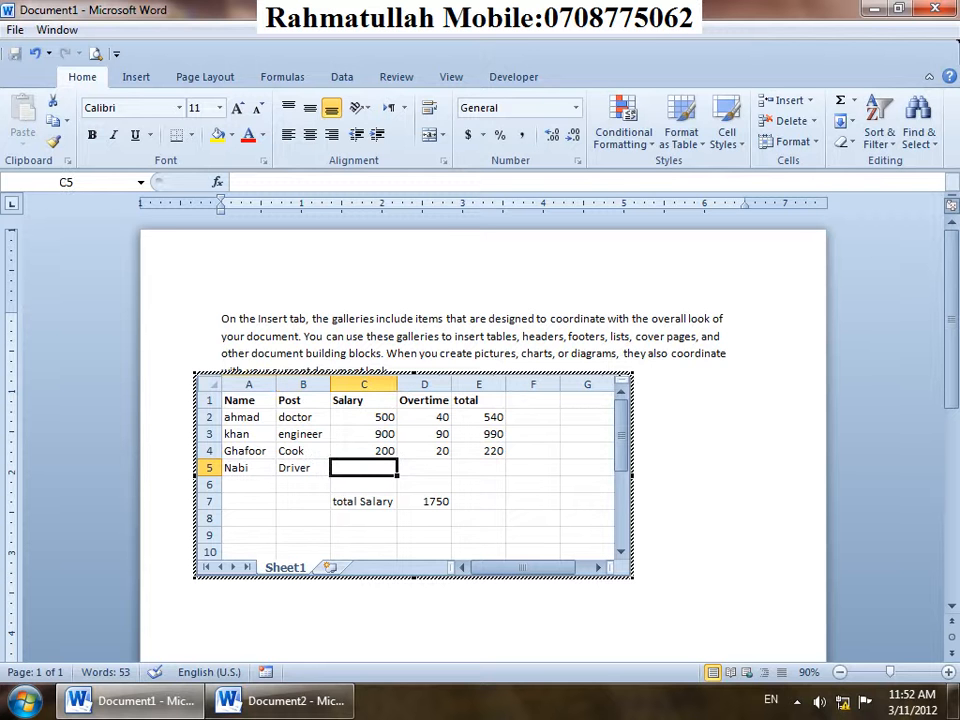
pyautogui.write('400')
pyautogui.press('Tab')
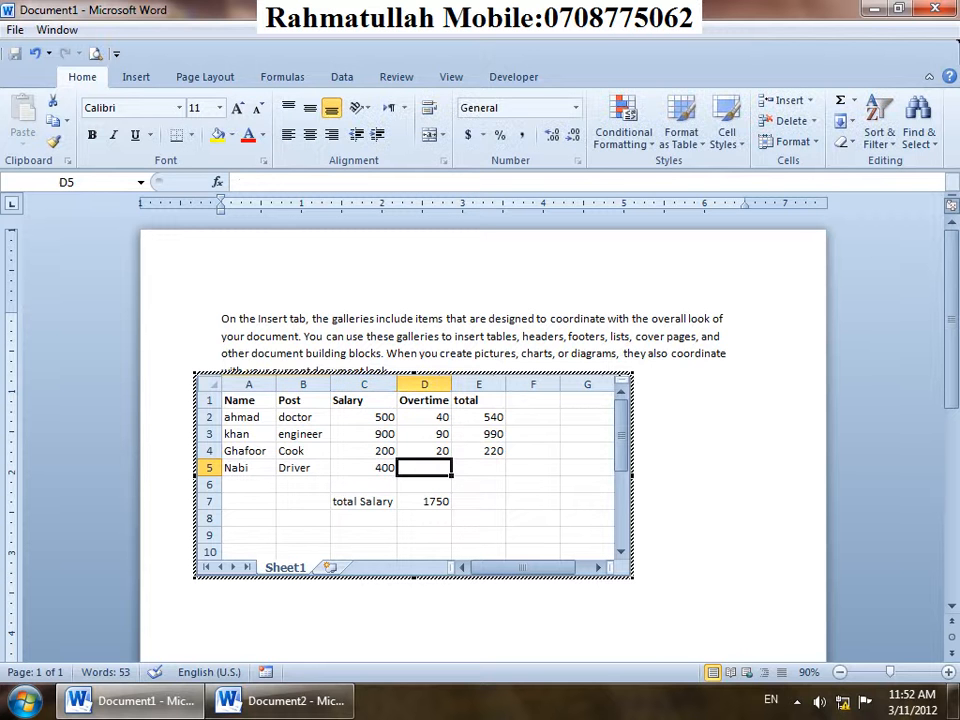
pyautogui.write('4')
pyautogui.press('BackSpace')
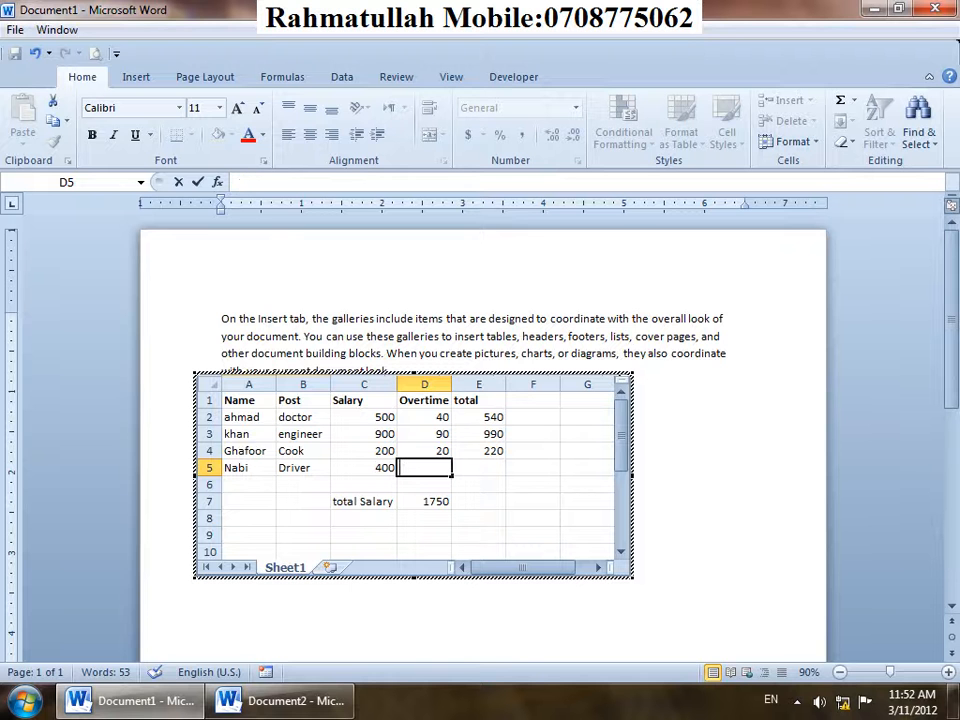
pyautogui.write('60')
pyautogui.press('Tab')
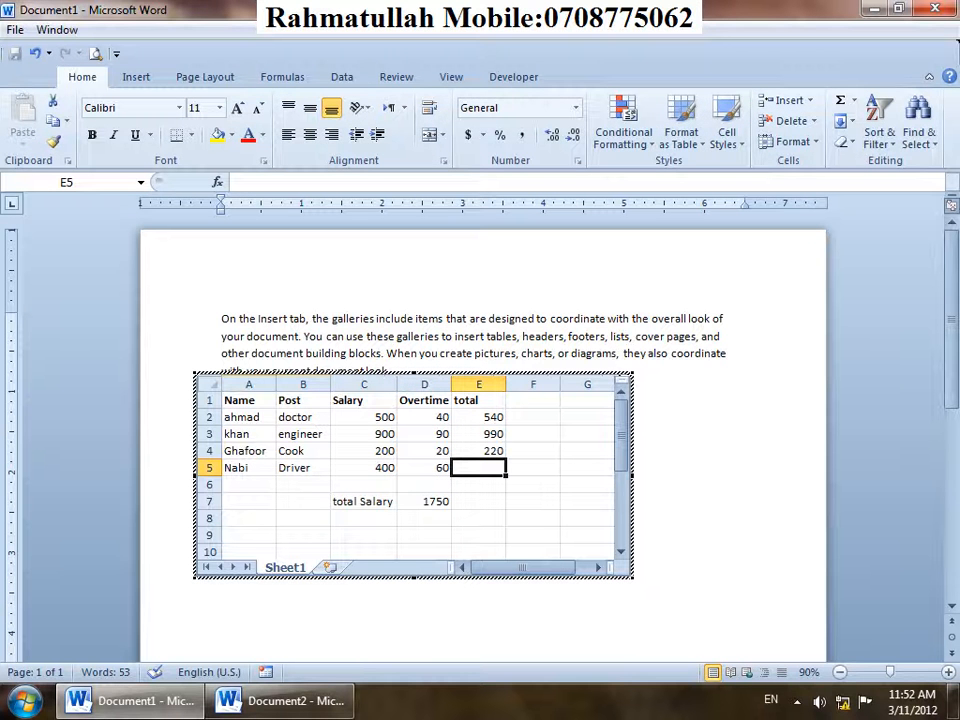
# Fill the row total formula from cell E2 down through E5 to cover the Driver's row.
pyautogui.click(479, 451)
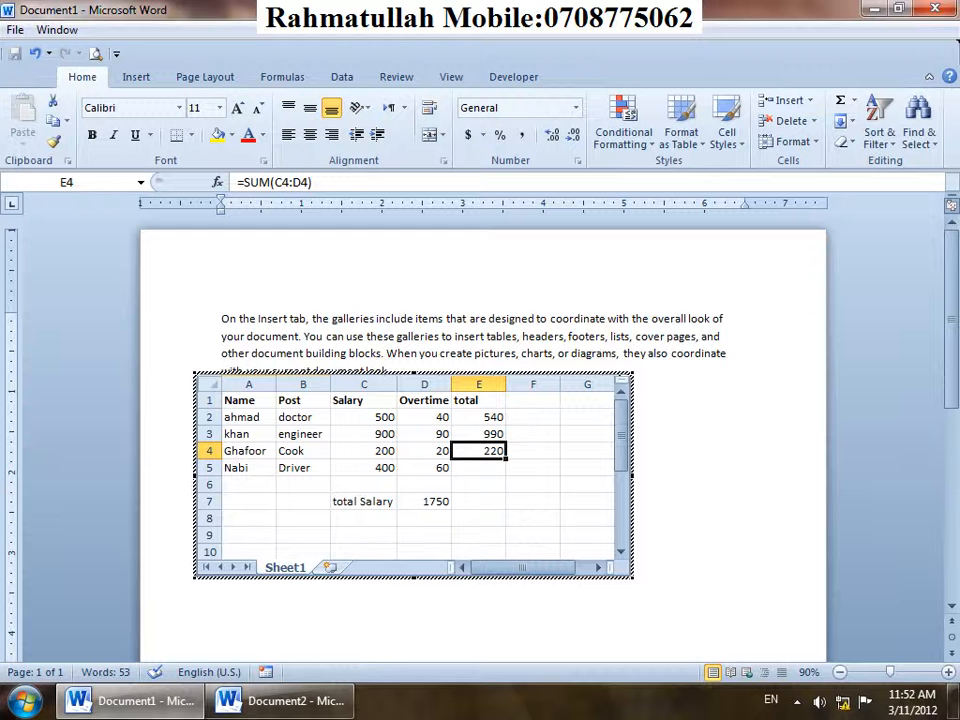
pyautogui.click(425, 502)
pyautogui.click(479, 451)
pyautogui.click(479, 417)
pyautogui.moveTo(506, 425); pyautogui.dragTo(500, 457)
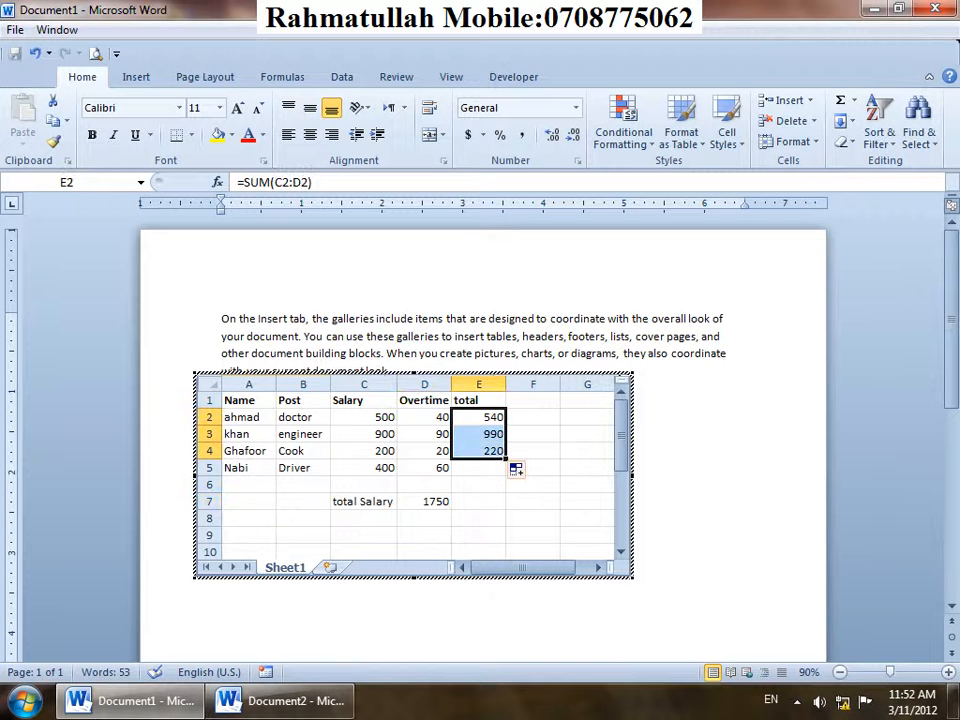
pyautogui.click(479, 485)
pyautogui.click(479, 417)
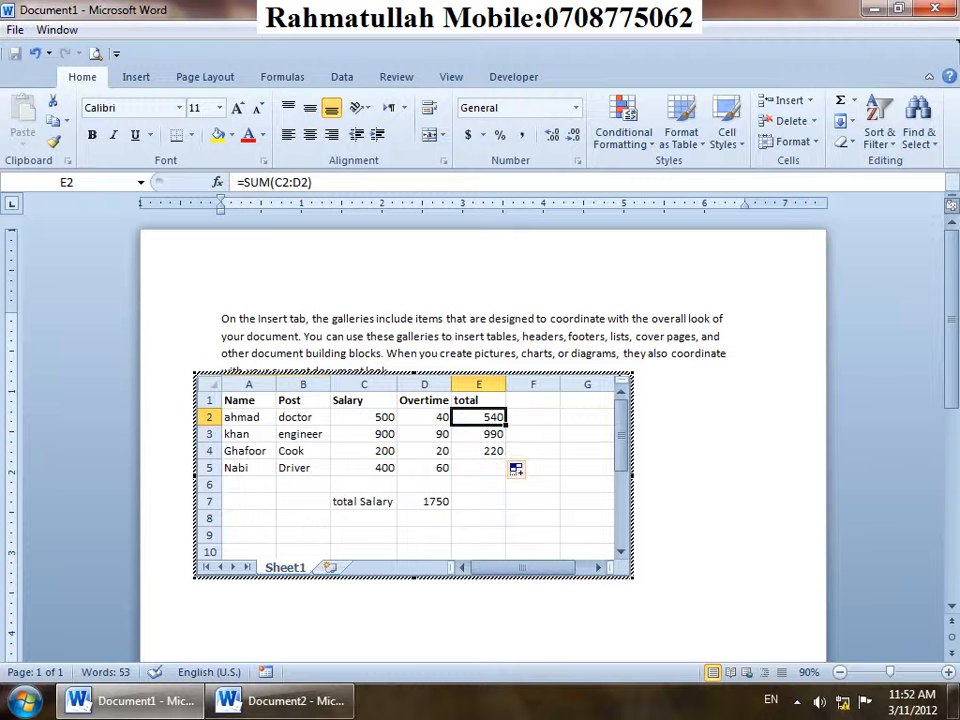
pyautogui.moveTo(506, 425); pyautogui.dragTo(500, 474)
pyautogui.click(533, 434)
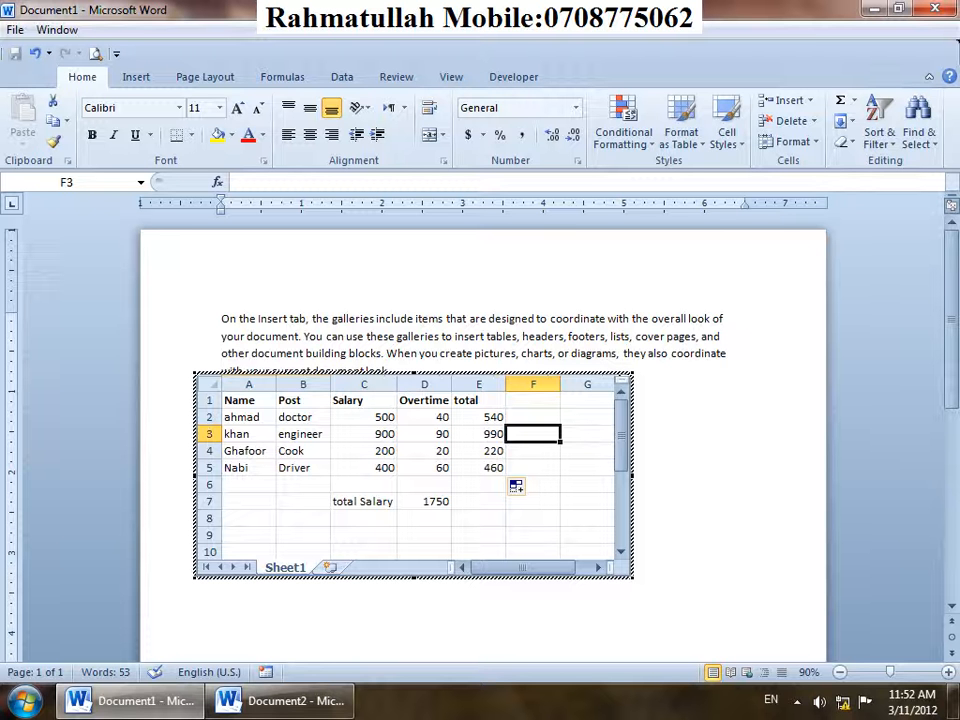
# Extend the SUM range in total Salary cell D7 to E2:E5.
pyautogui.doubleClick(436, 501)
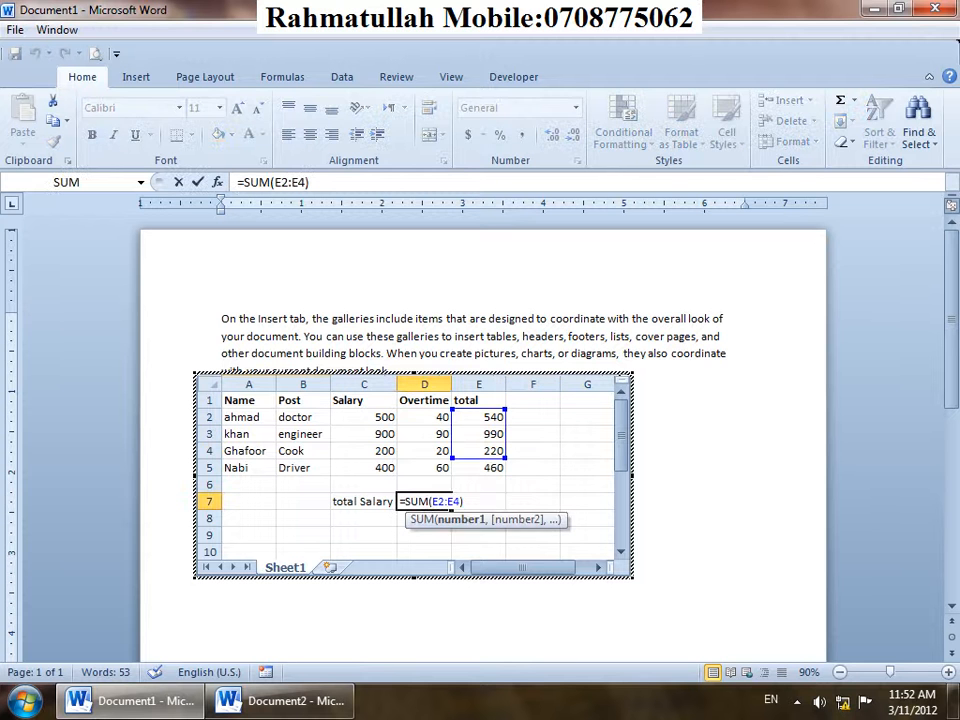
pyautogui.moveTo(505, 458); pyautogui.dragTo(505, 474)
pyautogui.click(533, 501)
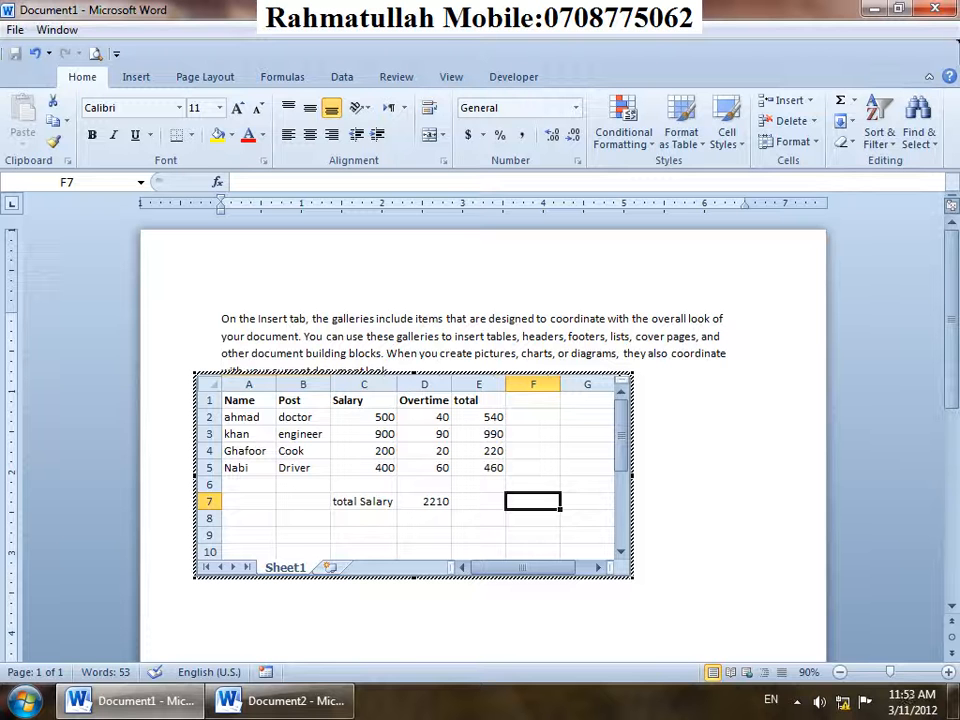
# Change the doctor's salary in cell C2 to 800.
pyautogui.click(479, 417)
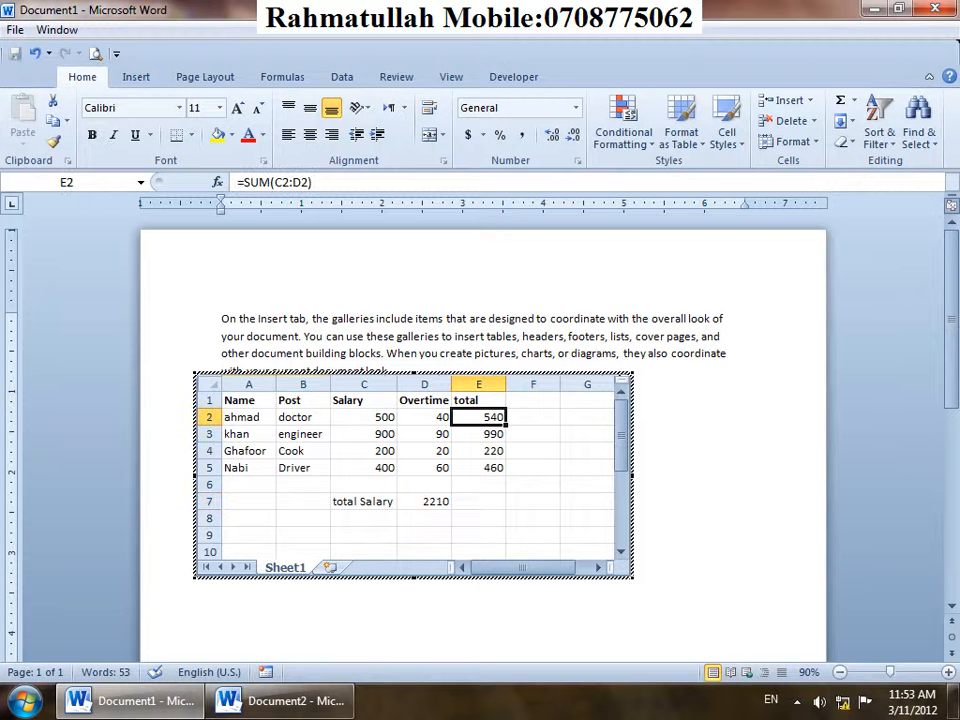
pyautogui.click(364, 417)
pyautogui.write('8')
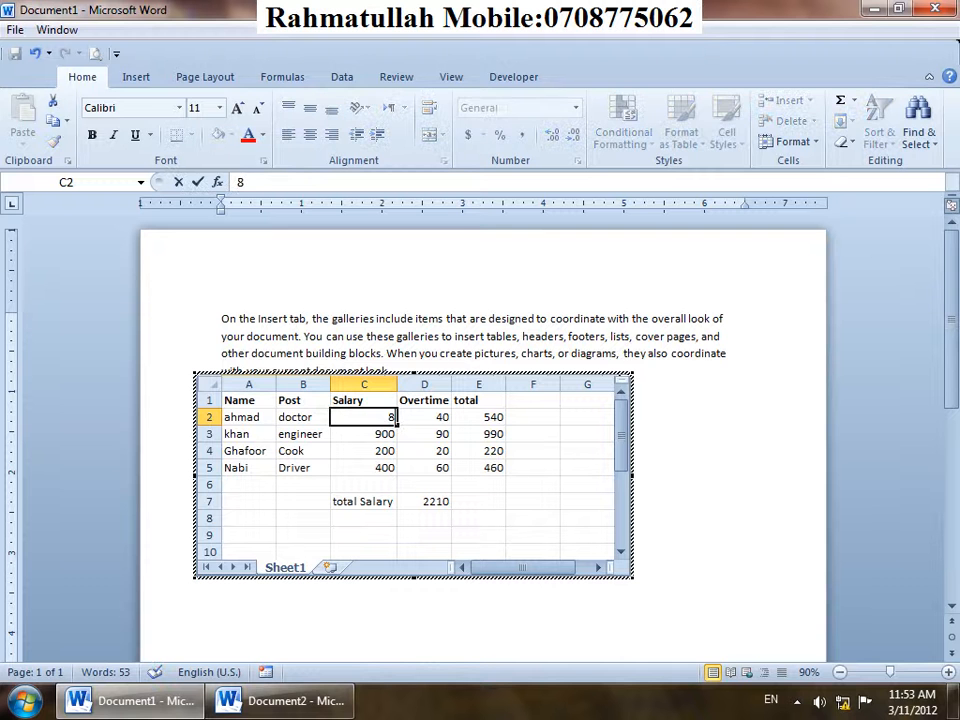
pyautogui.write('00')
pyautogui.press('Return')
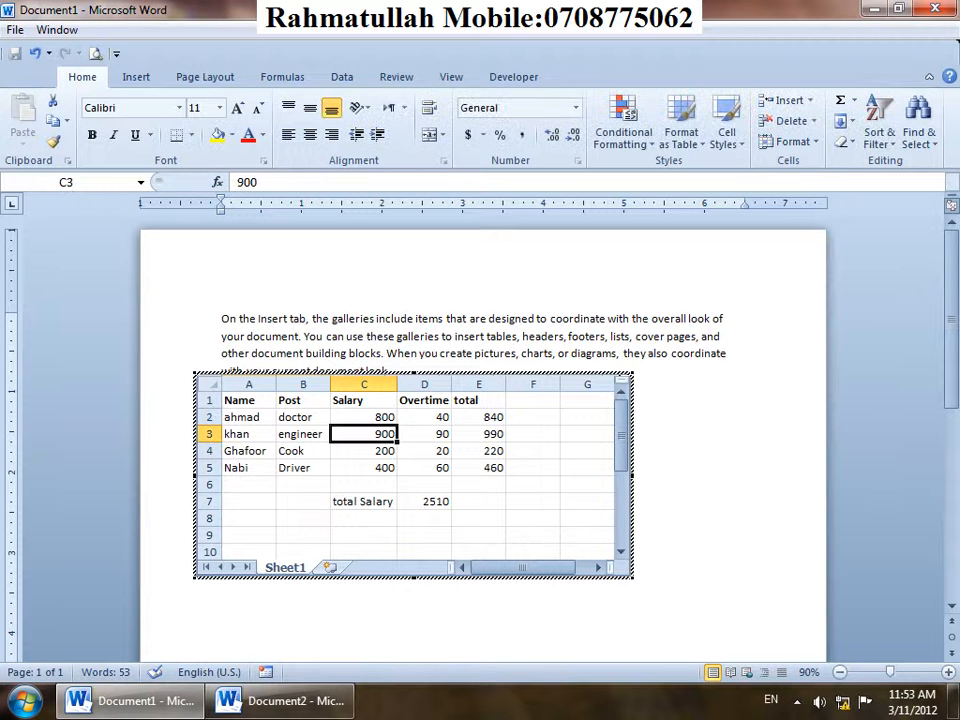
# Change the Driver's salary in cell C5 to 7000 and leave the embedded spreadsheet.
pyautogui.click(364, 468)
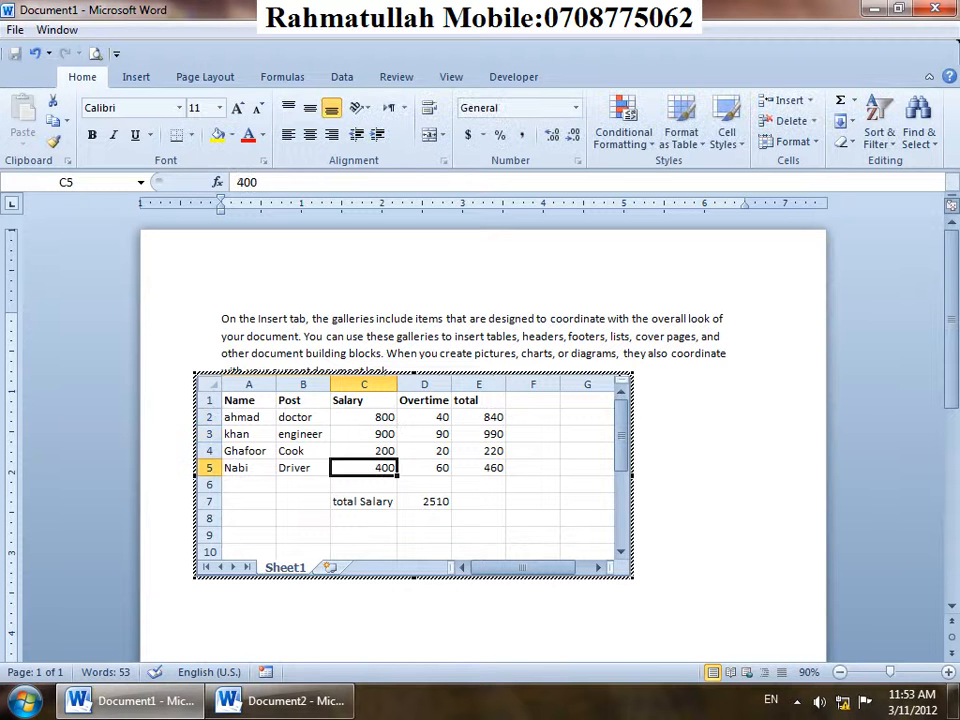
pyautogui.write('7000')
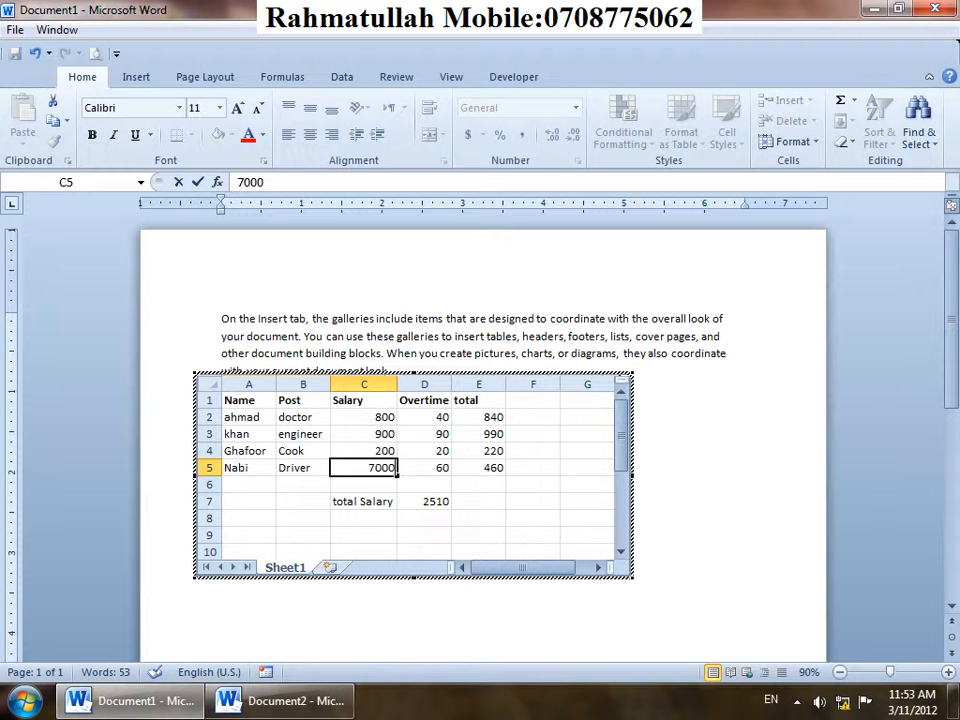
pyautogui.press('Return')
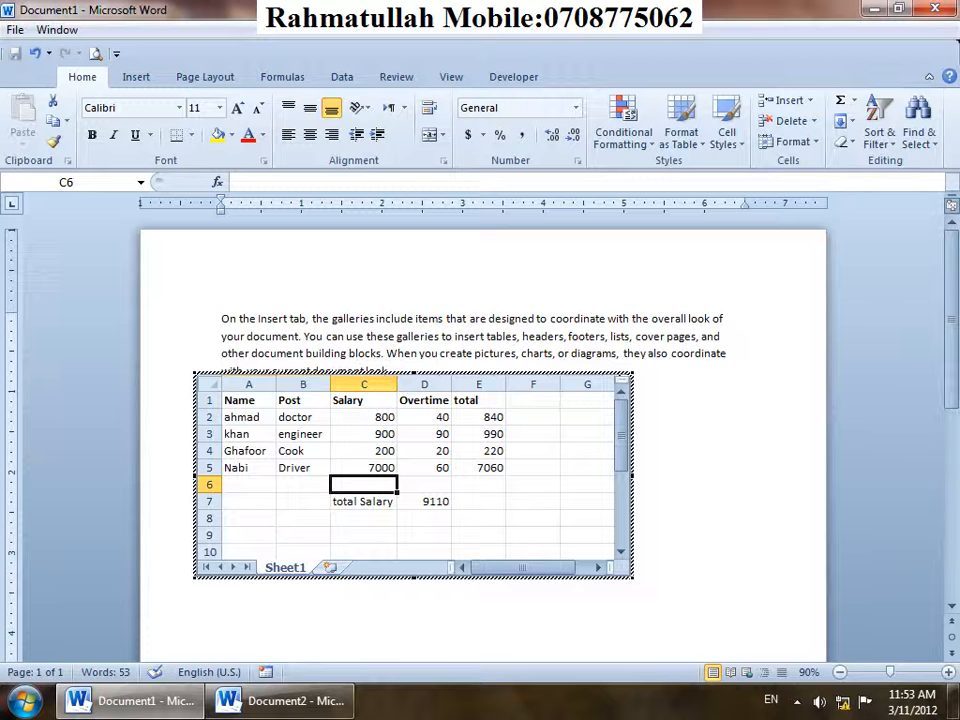
pyautogui.press('Escape')
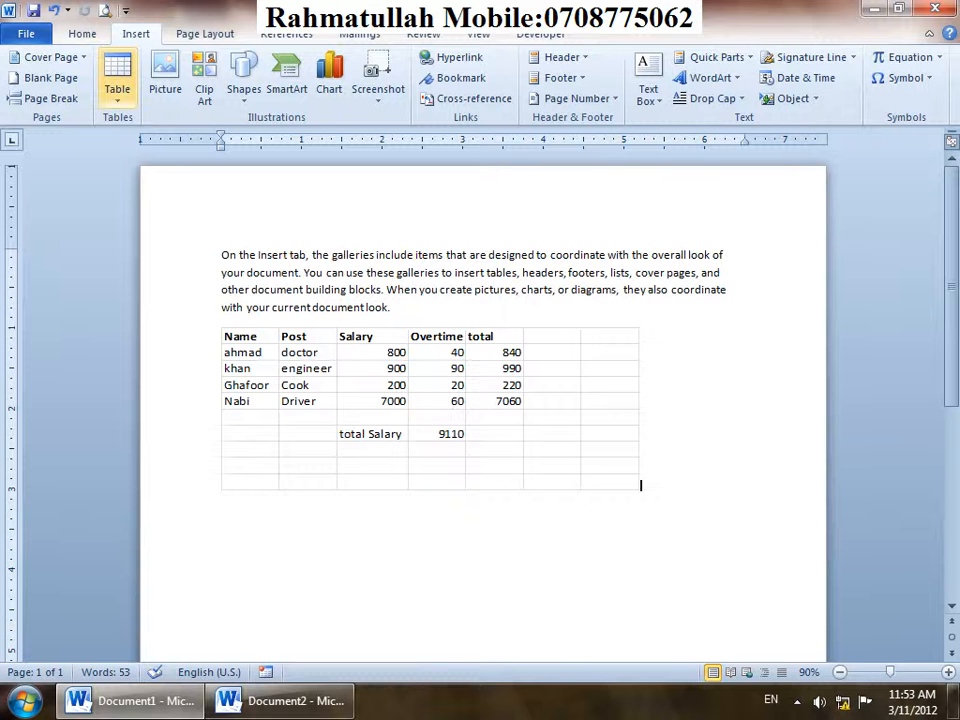
# Insert a two-by-two table in Document2 and show the functions available for a formula in its first cell.
pyautogui.hotkey('alt', 'Tab')
pyautogui.click(136, 34)
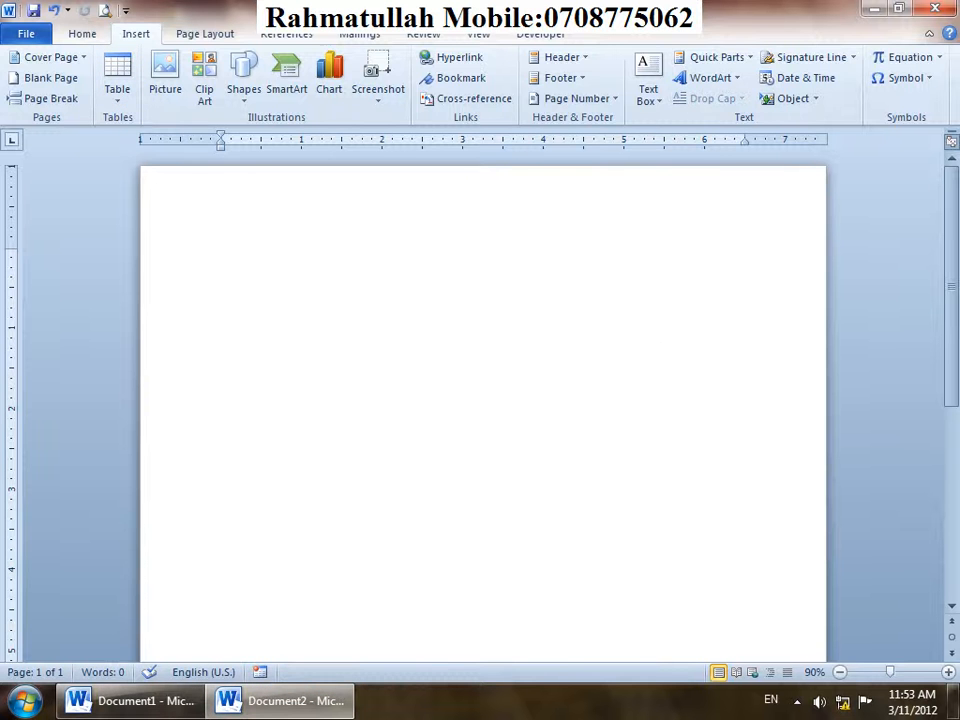
pyautogui.click(117, 77)
pyautogui.click(132, 168)
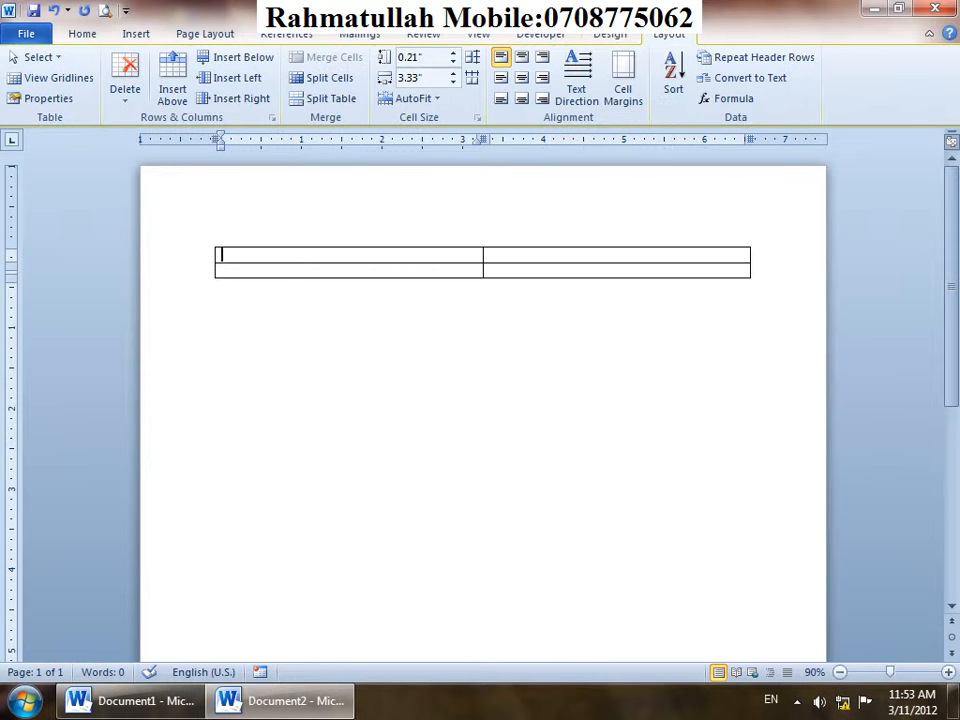
pyautogui.click(727, 98)
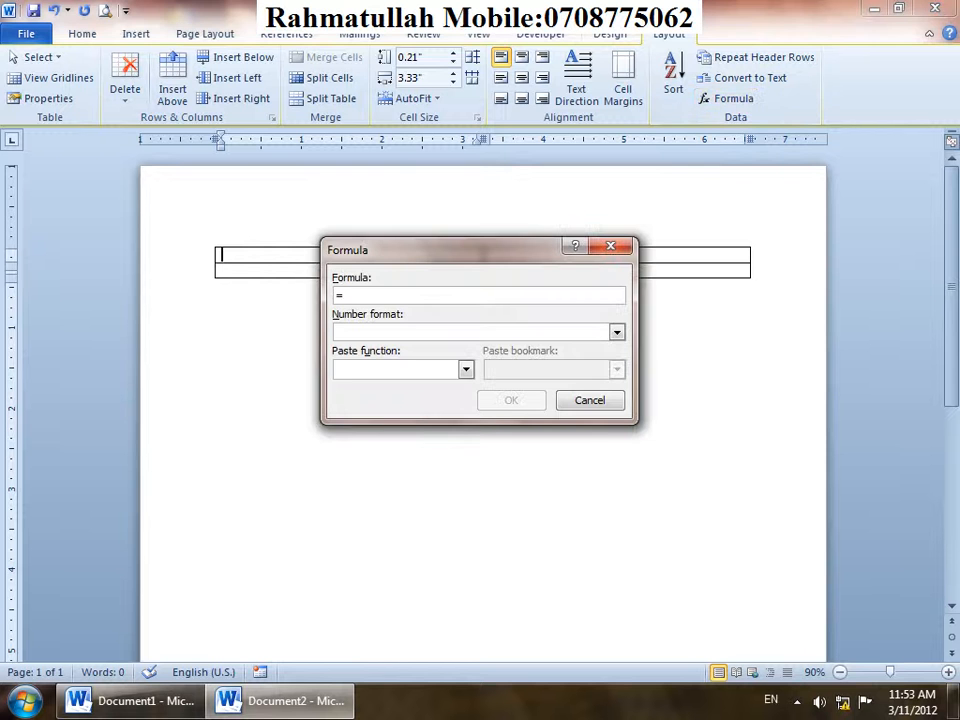
pyautogui.click(465, 369)
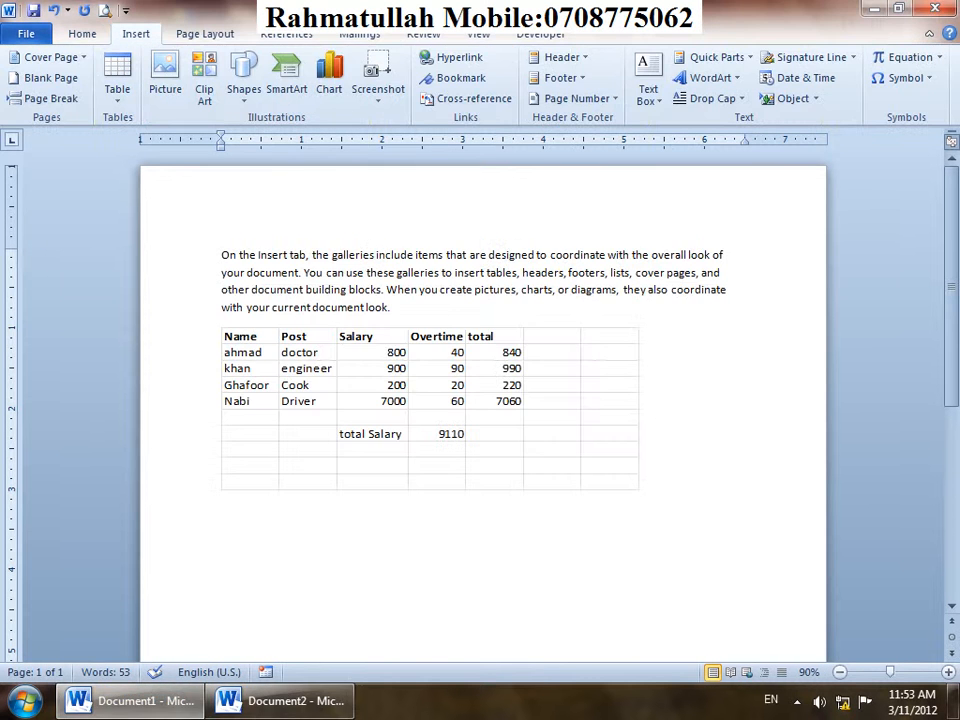
# Delete the empty table from Document2 and insert the built-in With Subheads 1 quick table.
pyautogui.click(117, 80)
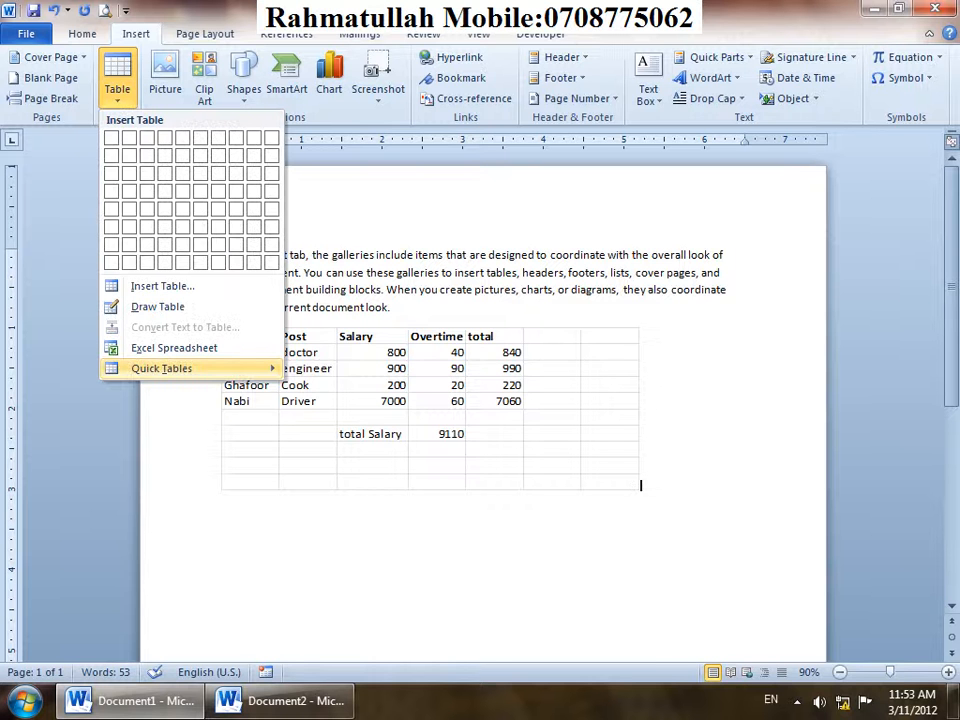
pyautogui.moveTo(162, 369)
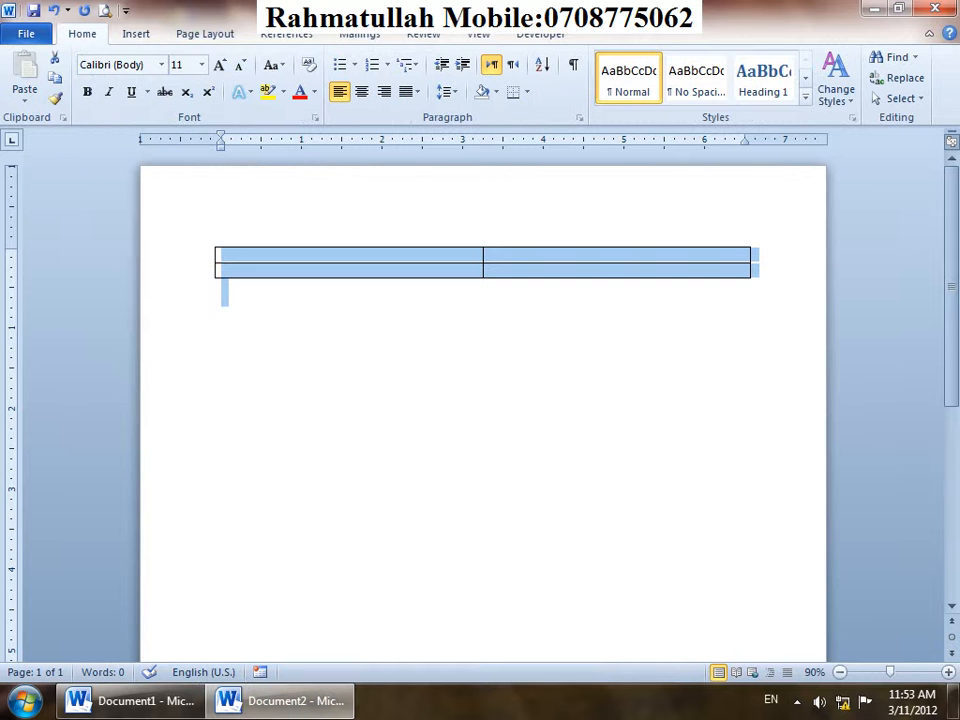
pyautogui.press('Delete')
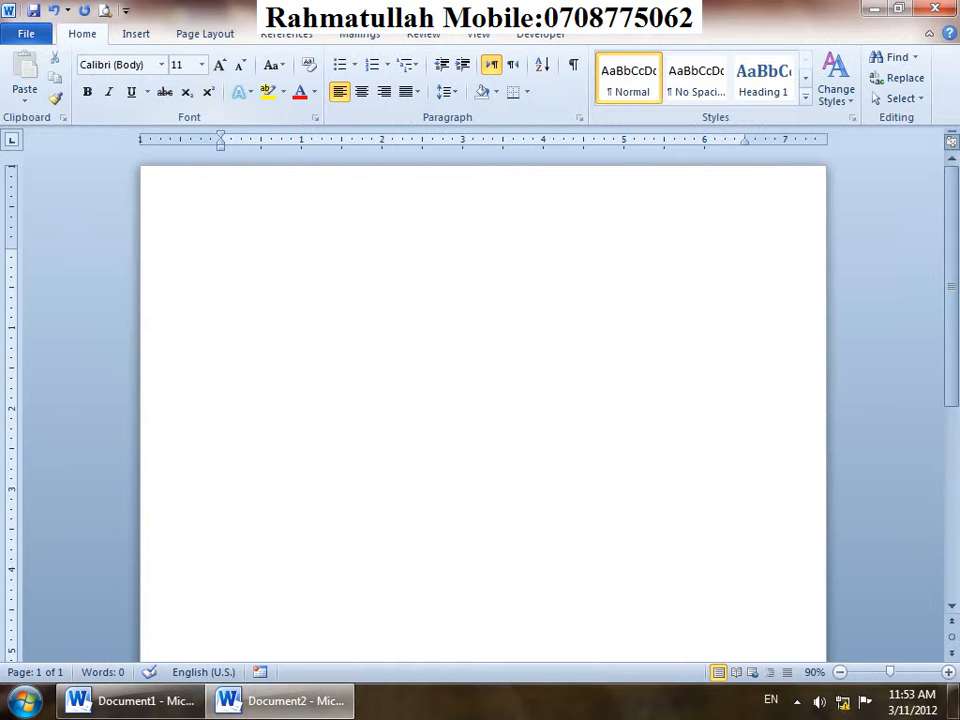
pyautogui.click(136, 33)
pyautogui.click(117, 75)
pyautogui.moveTo(161, 368)
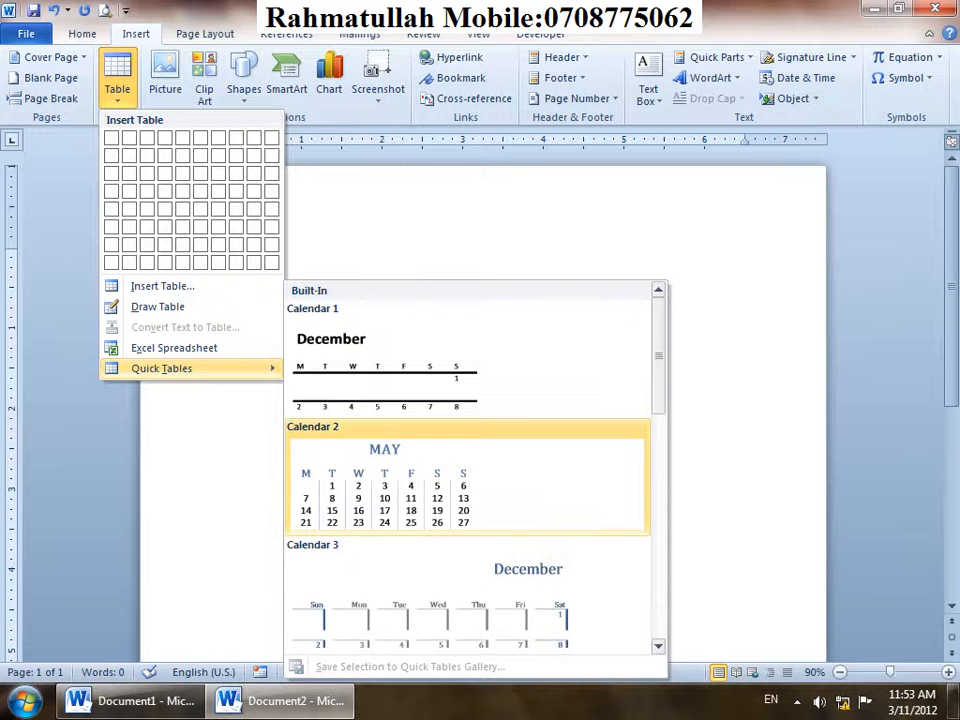
pyautogui.scroll(-5, 467, 476)
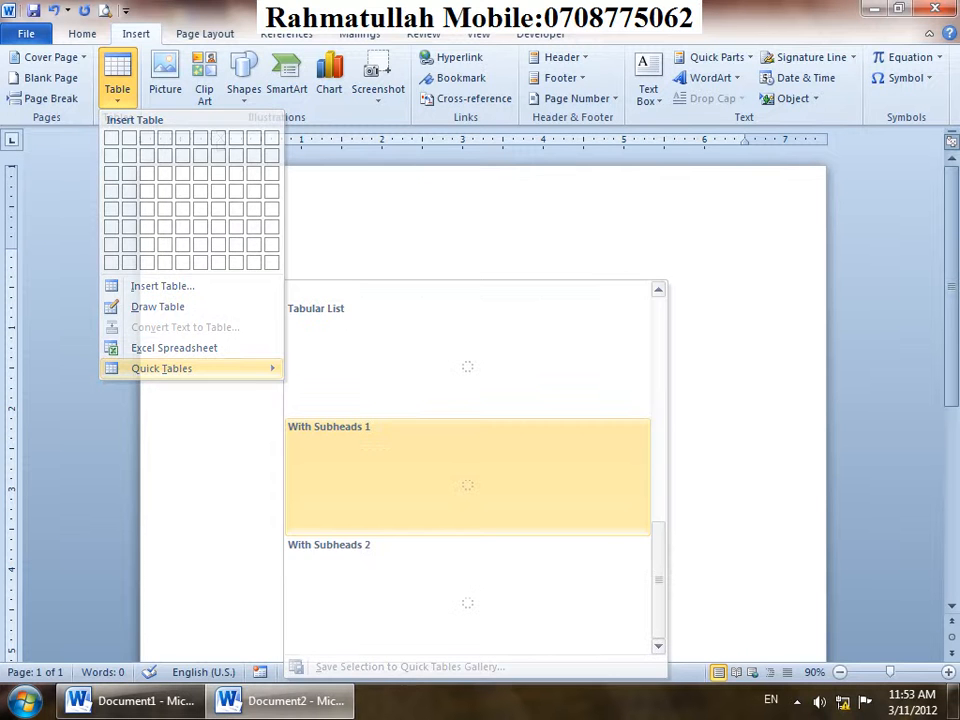
pyautogui.click(467, 476)
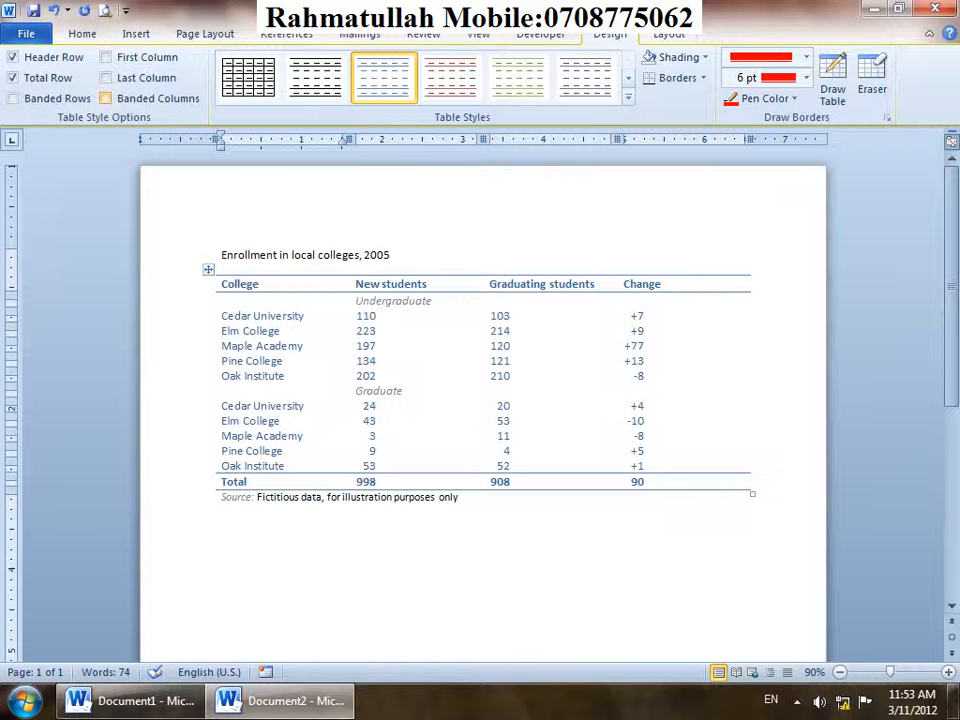
# Turn on banded columns and banded rows for the college enrollment table.
pyautogui.click(106, 98)
pyautogui.click(13, 98)
pyautogui.click(378, 316)
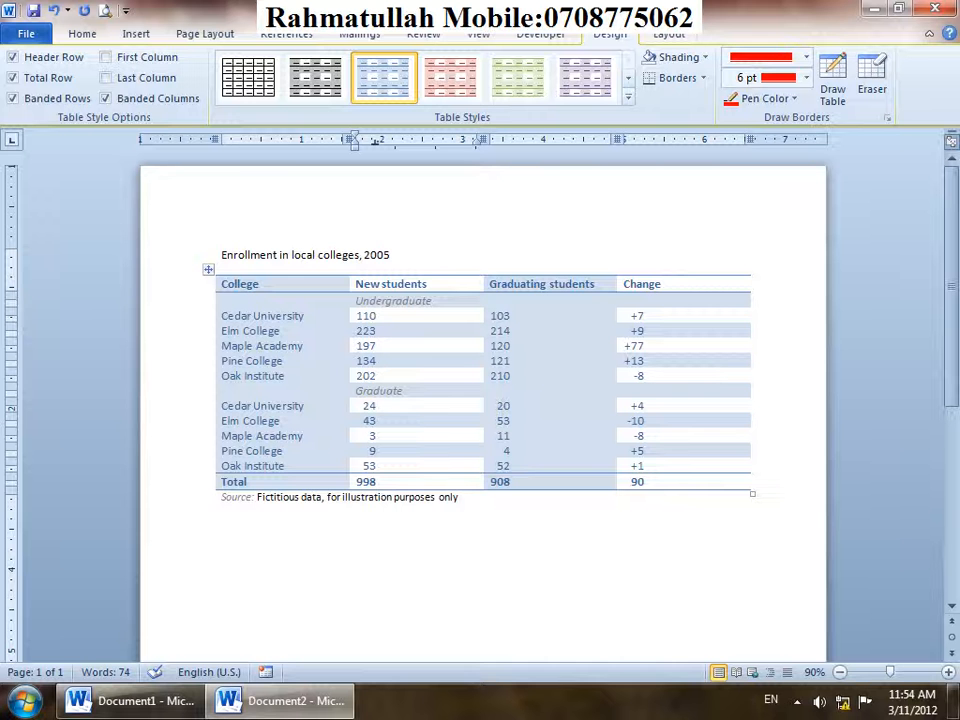
# Replace the title above the enrollment table with GVS'AEC.
pyautogui.moveTo(391, 256); pyautogui.dragTo(221, 256)
pyautogui.write('G')
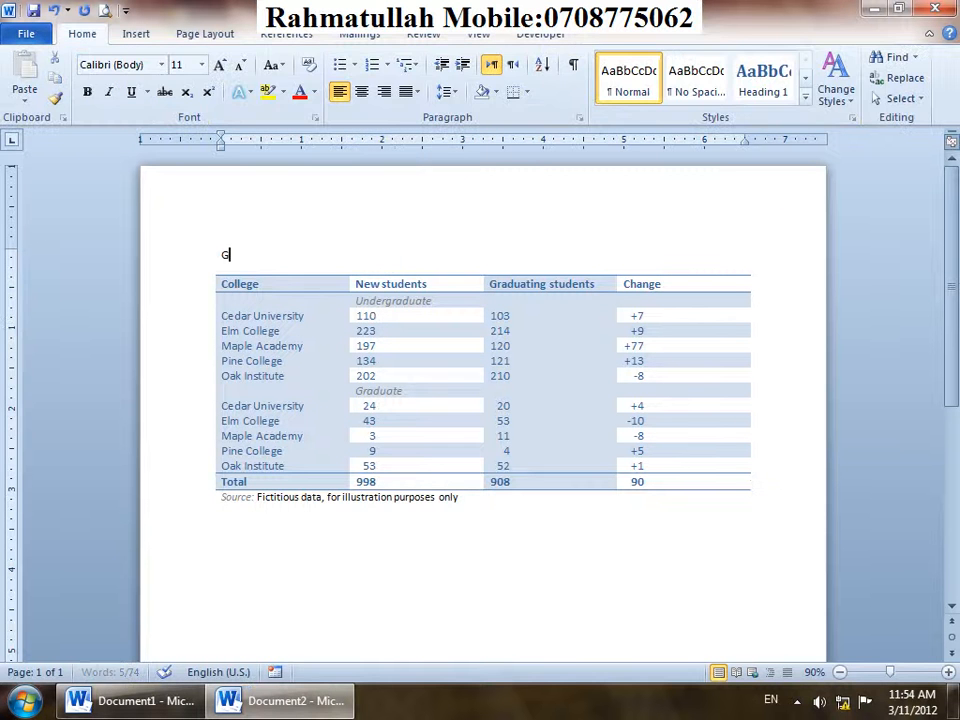
pyautogui.write('VS')
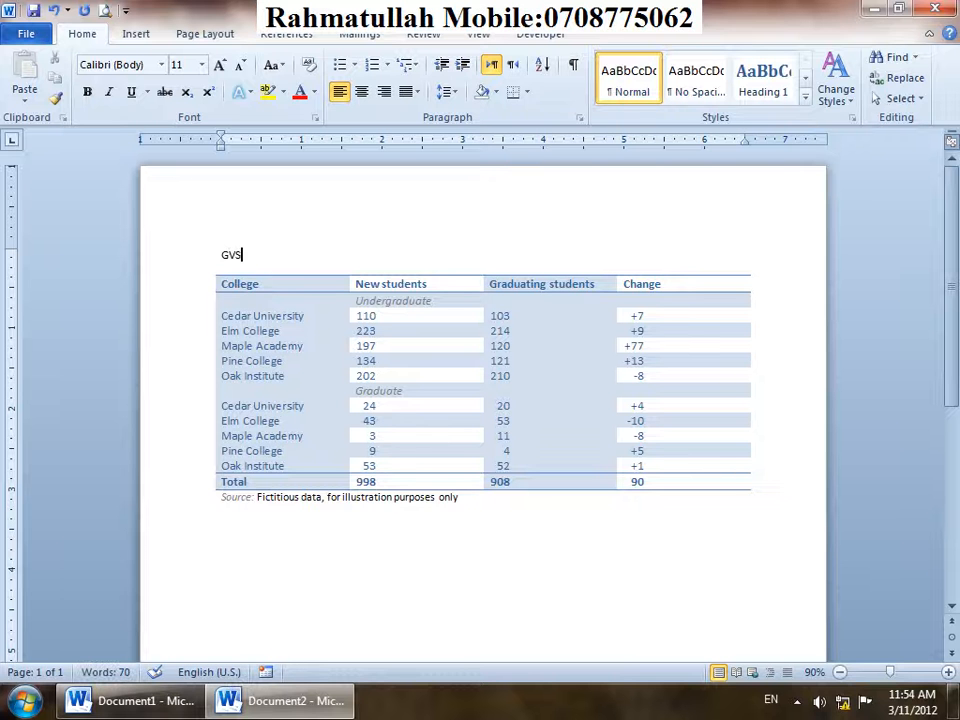
pyautogui.write("'")
pyautogui.write('AEC')
pyautogui.click(429, 284)
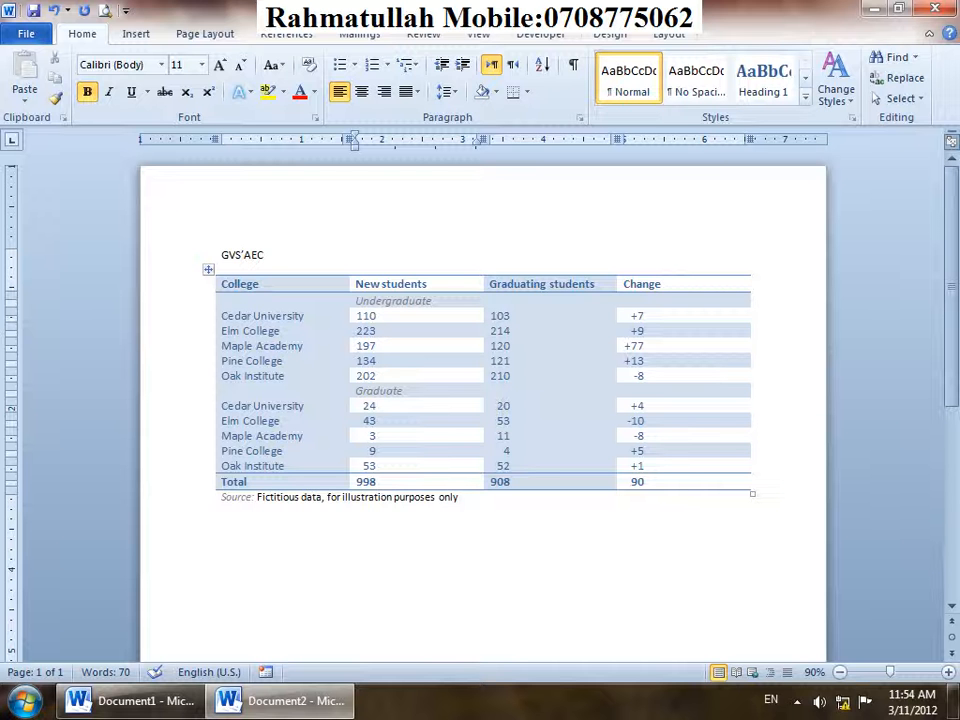
pyautogui.moveTo(550, 284); pyautogui.dragTo(550, 300)
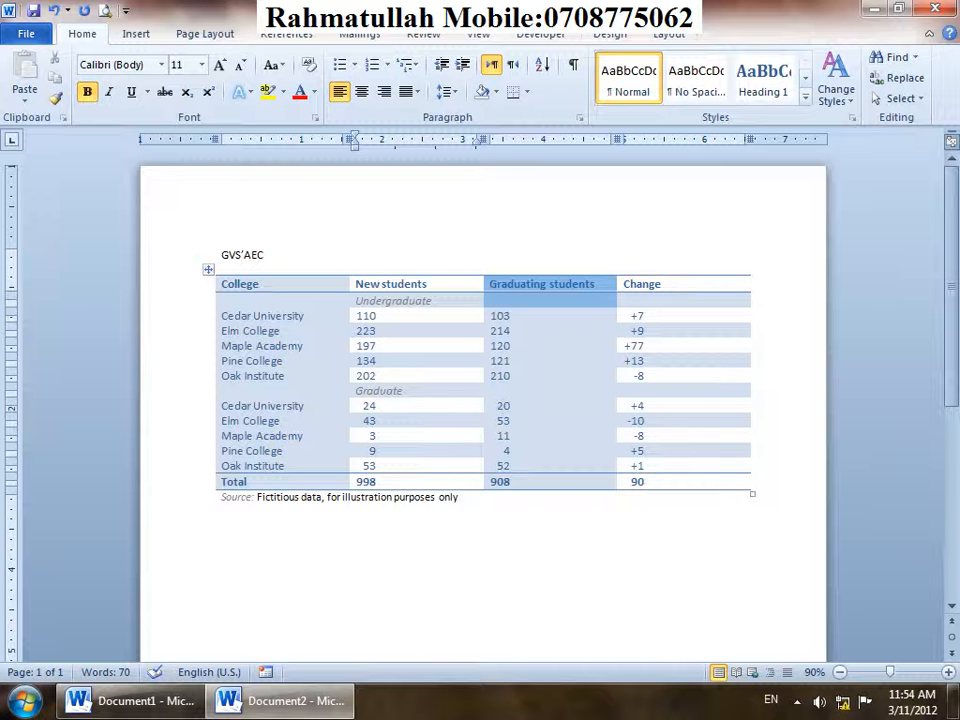
pyautogui.click(460, 245)
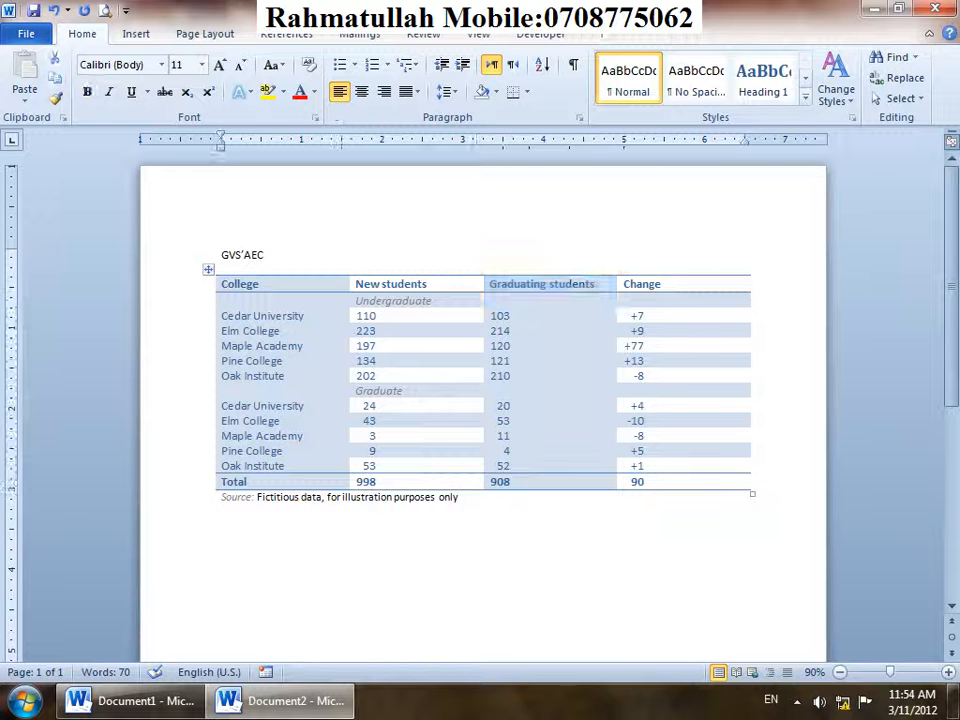
pyautogui.moveTo(660, 284)
pyautogui.mouseDown()
pyautogui.moveTo(560, 284)
pyautogui.moveTo(660, 482)
pyautogui.moveTo(652, 284)
pyautogui.moveTo(661, 284)
pyautogui.moveTo(660, 301)
pyautogui.moveTo(661, 284)
pyautogui.mouseUp()
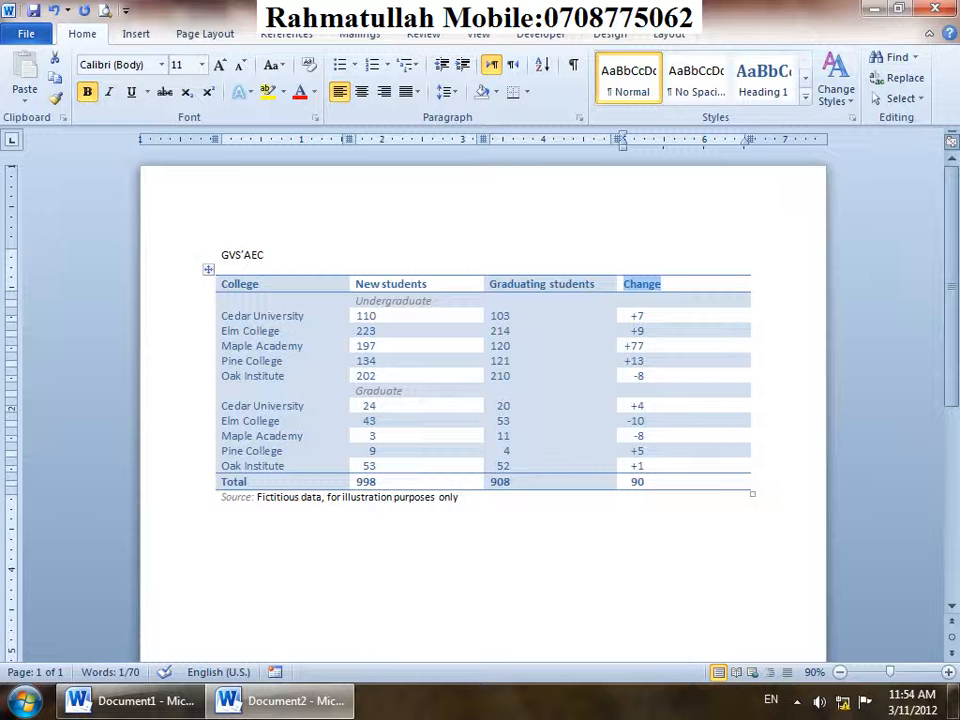
# Delete the enrollment table and clear the remaining title and source text from Document2.
pyautogui.click(208, 270)
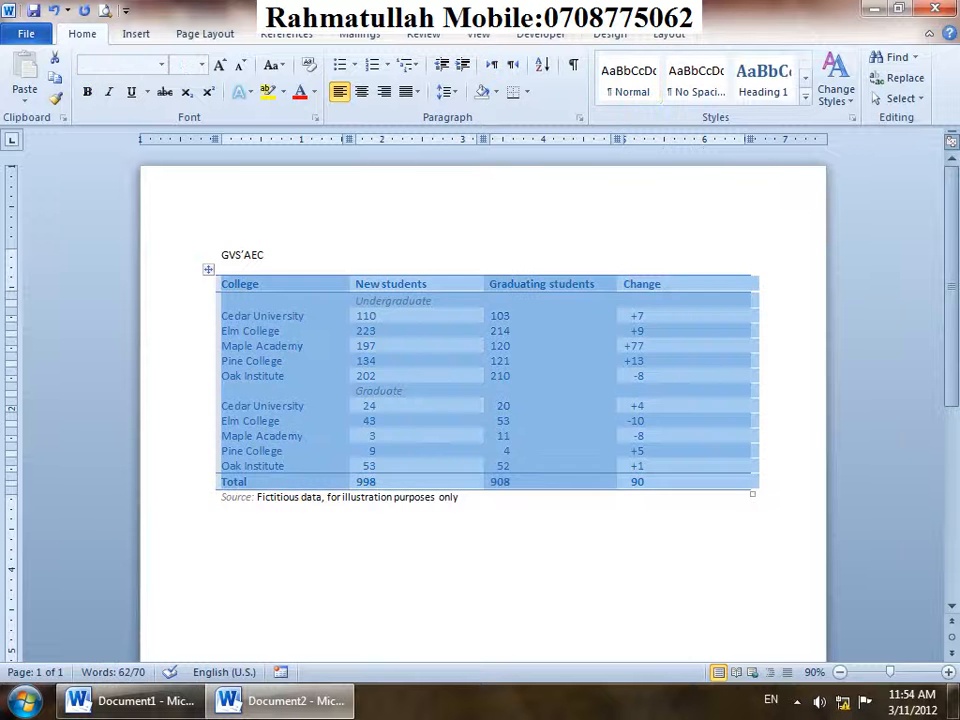
pyautogui.press('BackSpace')
pyautogui.hotkey('ctrl', 'a')
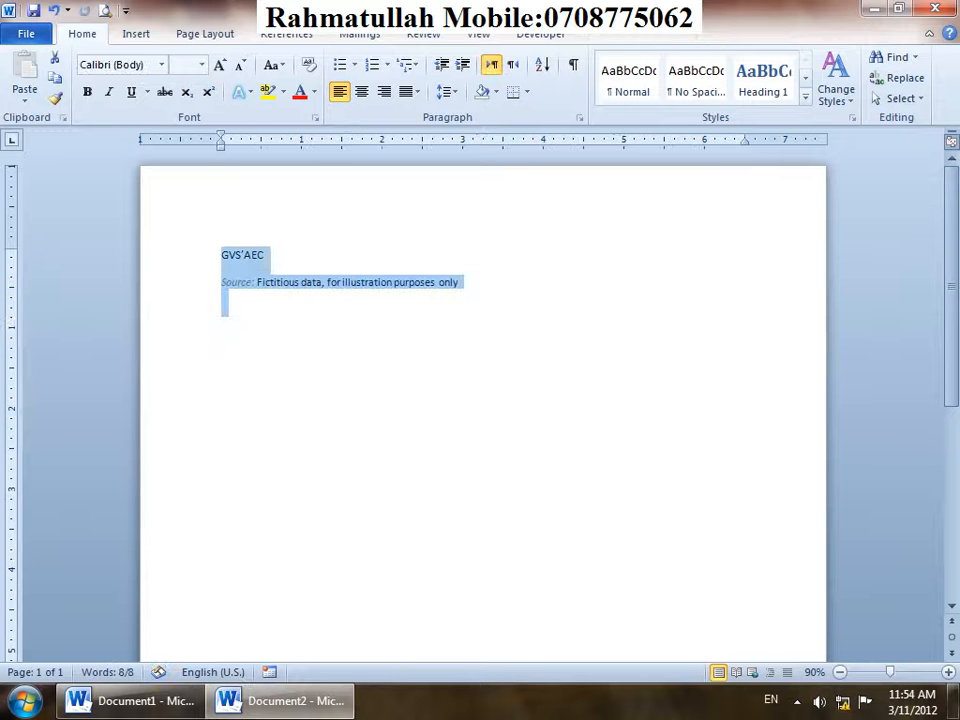
pyautogui.press('Delete')
# Insert the built-in Calendar 4 quick table and change its month name to Jun.
pyautogui.hotkey('alt', 'n')
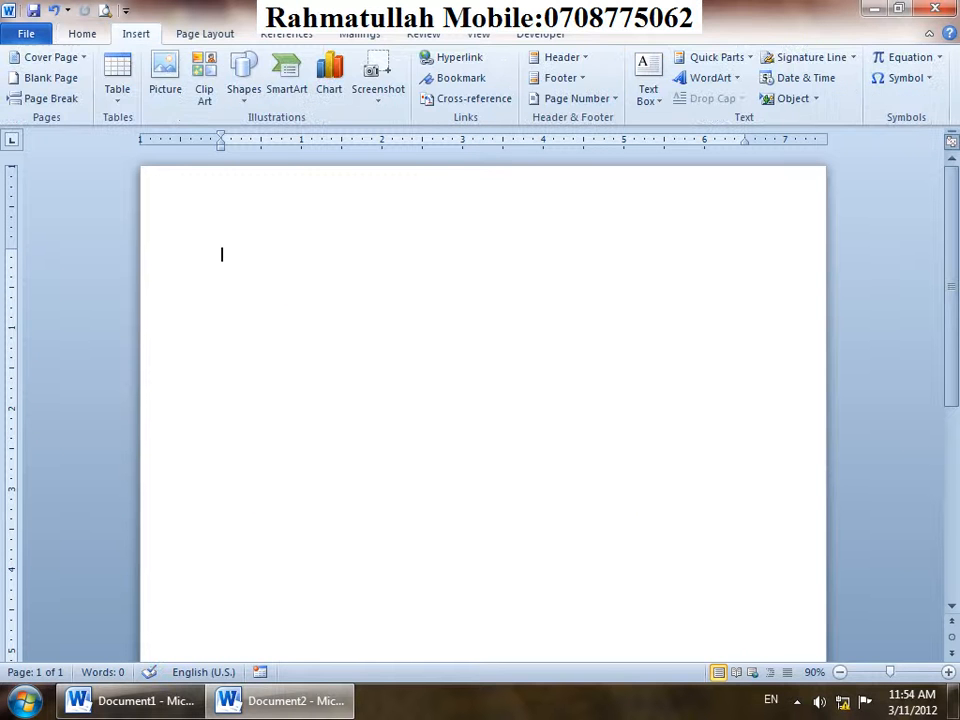
pyautogui.click(117, 79)
pyautogui.moveTo(162, 369)
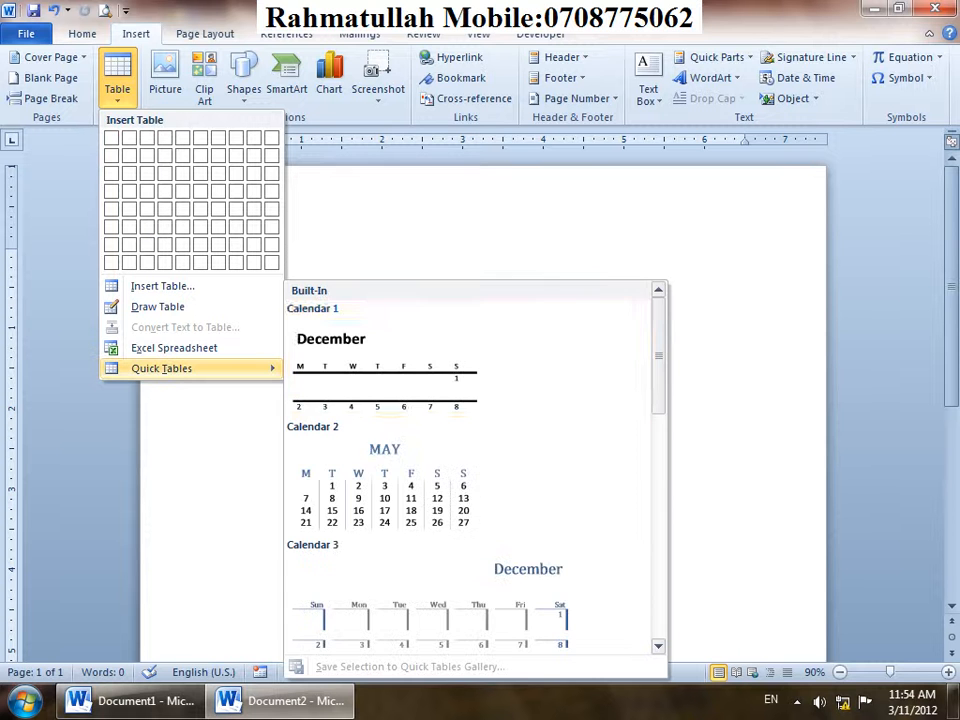
pyautogui.scroll(-3, 470, 460)
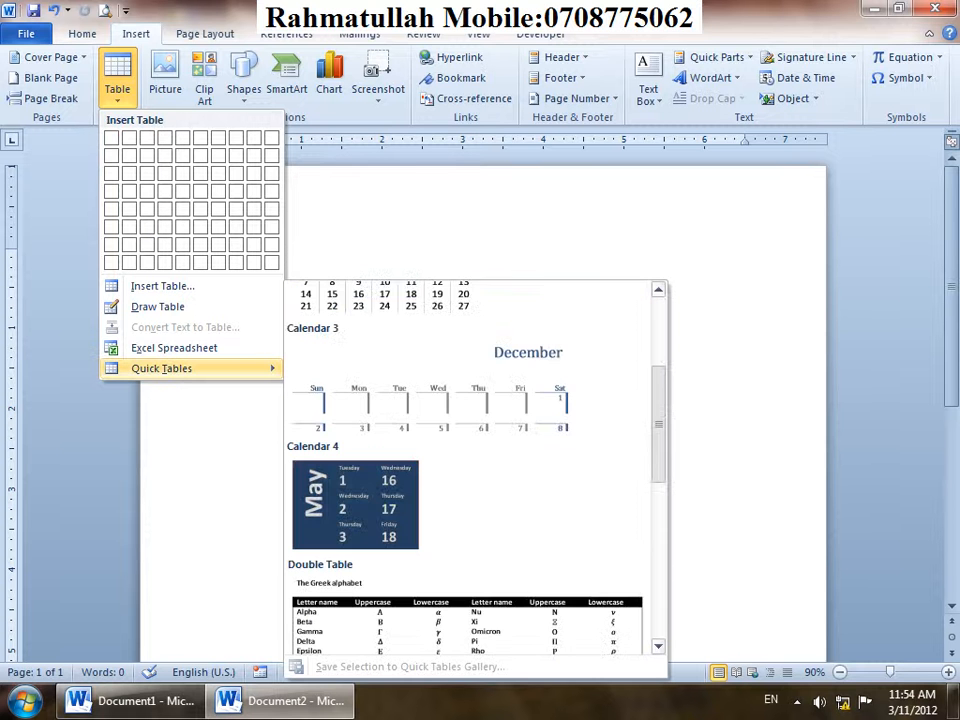
pyautogui.scroll(-1, 388, 427)
pyautogui.click(388, 427)
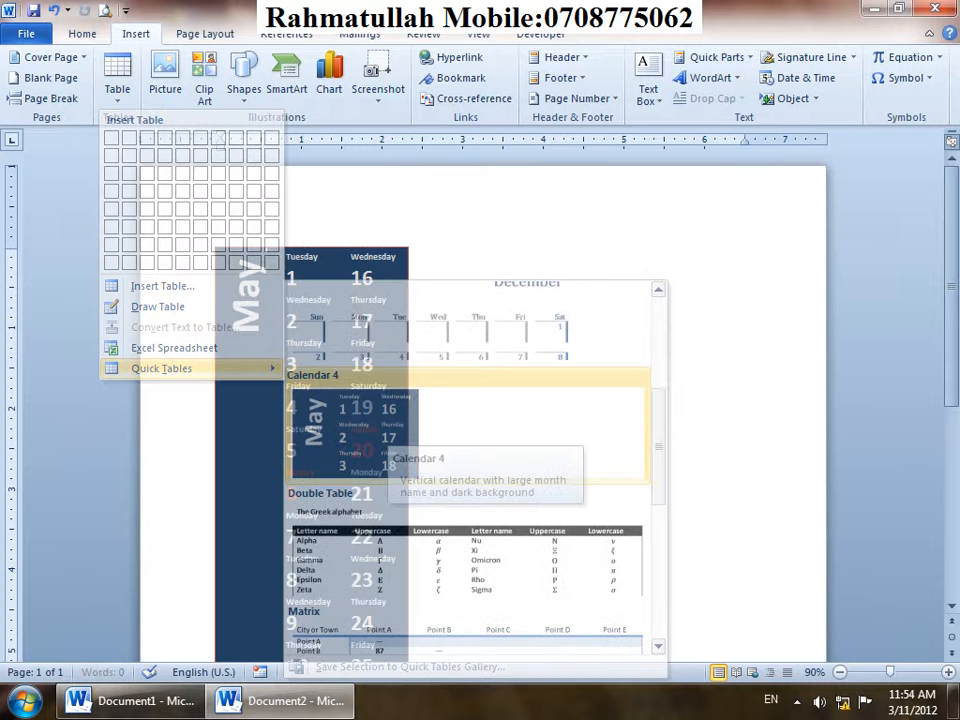
pyautogui.moveTo(248, 260); pyautogui.dragTo(248, 330)
pyautogui.write('Jun')
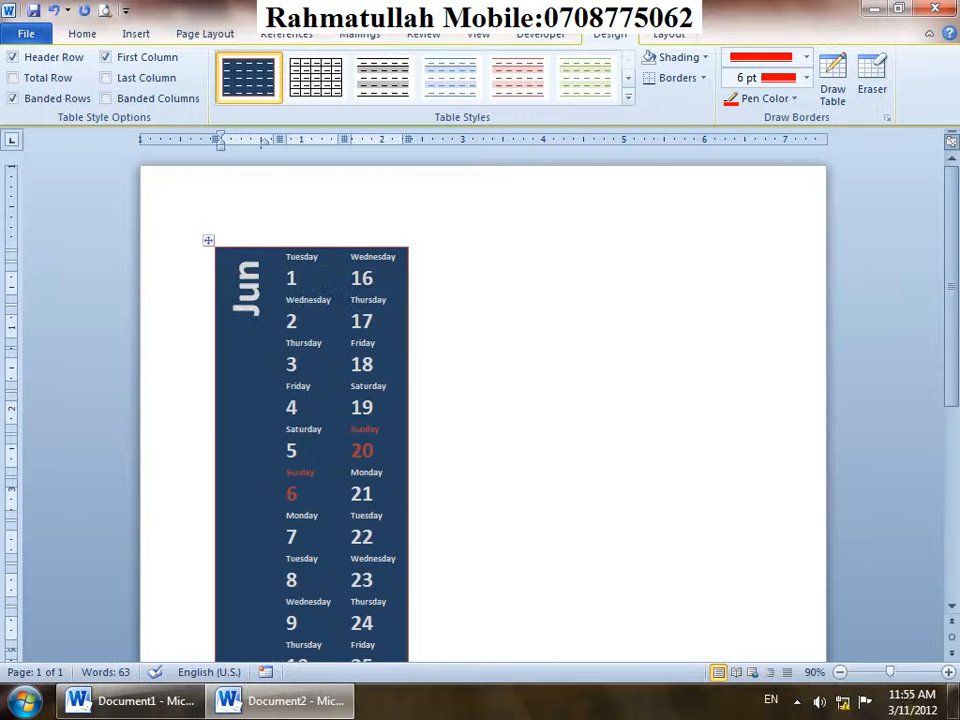
# Delete the whole calendar table from Document2.
pyautogui.click(470, 330)
pyautogui.hotkey('ctrl', 'a')
pyautogui.press('Delete')
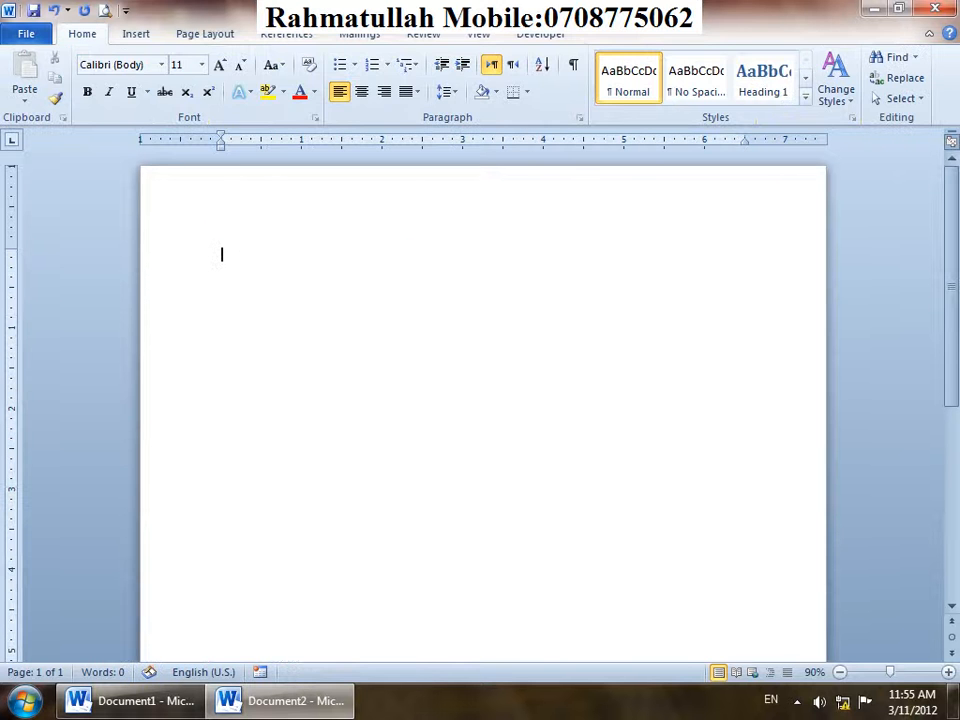
# Insert the built-in Tabular List quick table and turn on its banded columns and banded rows.
pyautogui.click(136, 34)
pyautogui.click(117, 80)
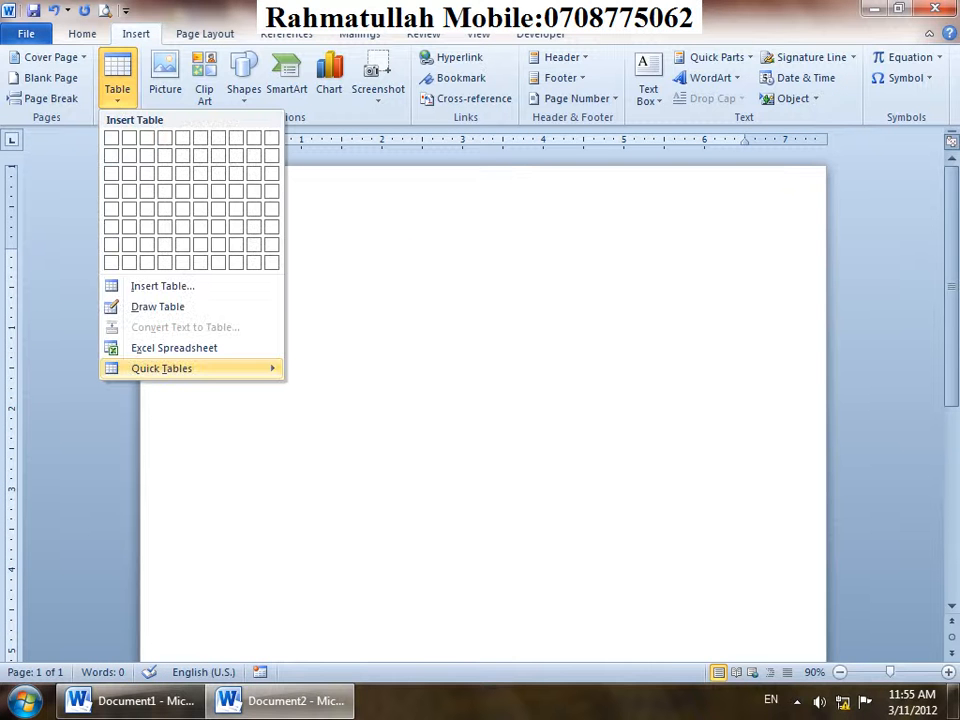
pyautogui.moveTo(161, 368)
pyautogui.scroll(-5, 476, 470)
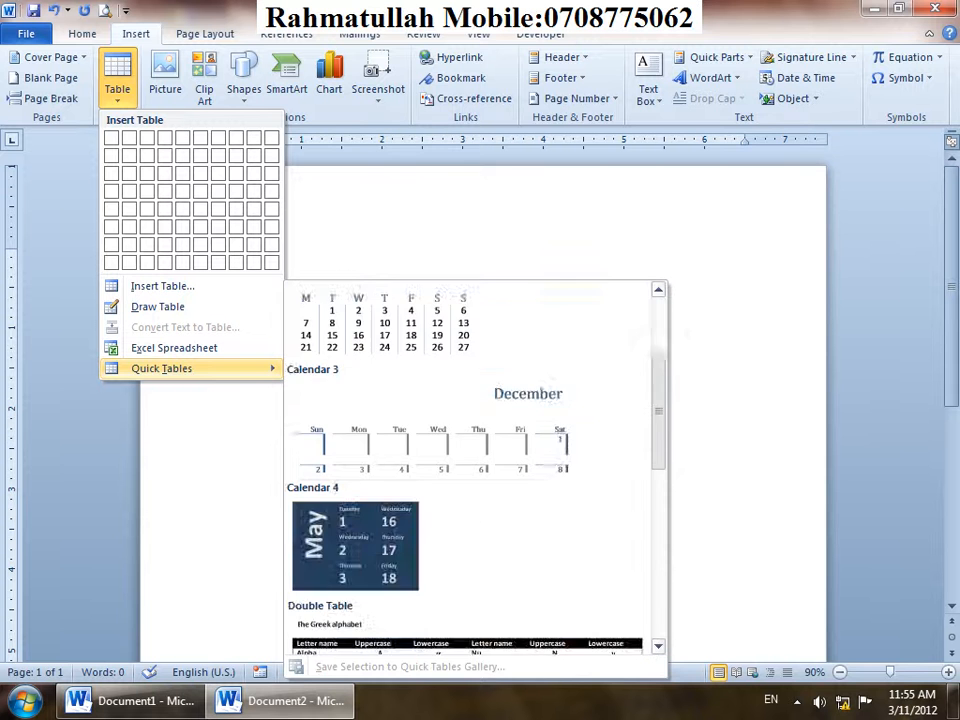
pyautogui.scroll(-1, 476, 470)
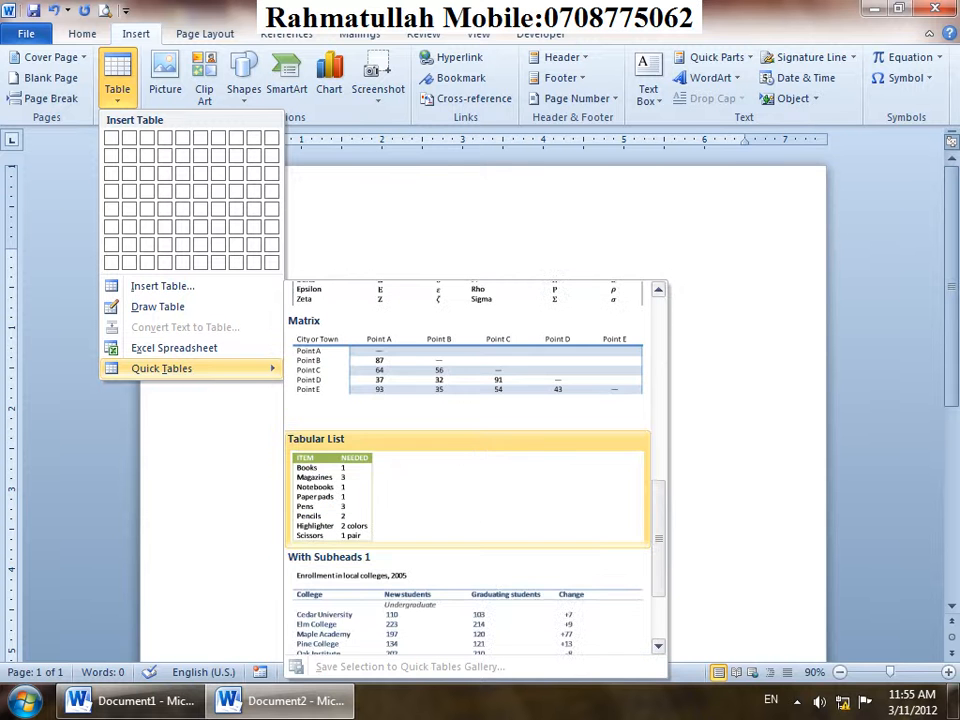
pyautogui.click(476, 470)
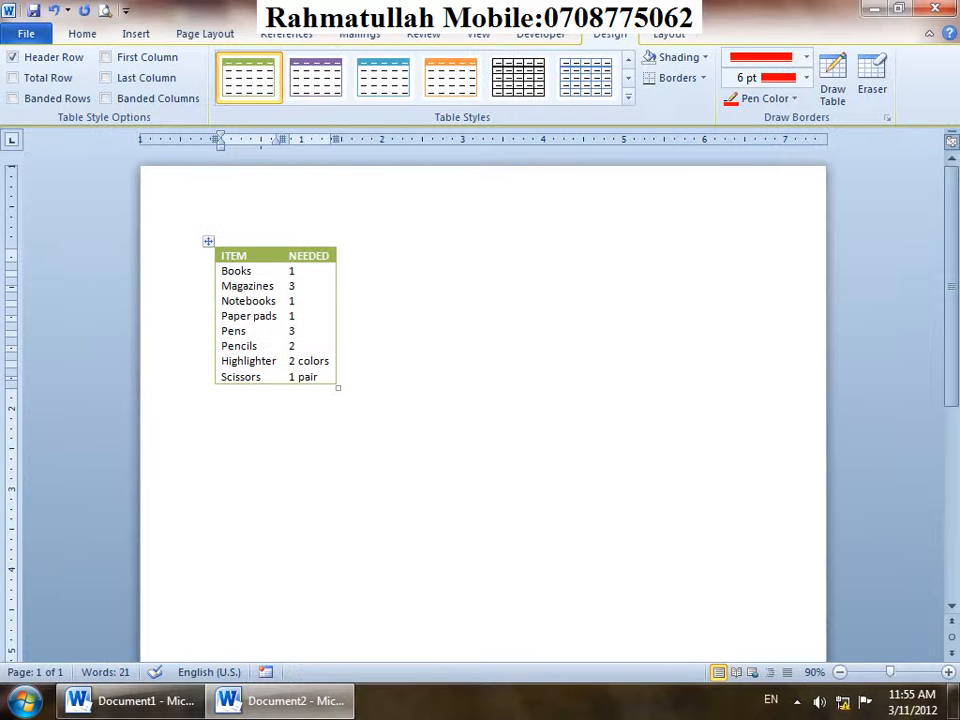
pyautogui.click(105, 98)
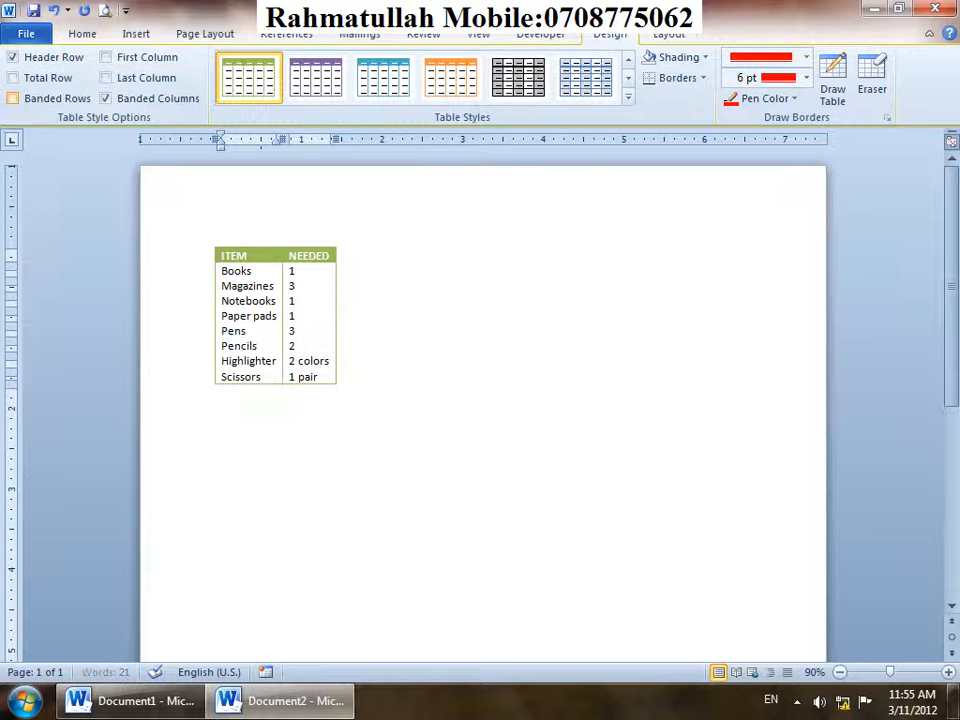
pyautogui.click(13, 98)
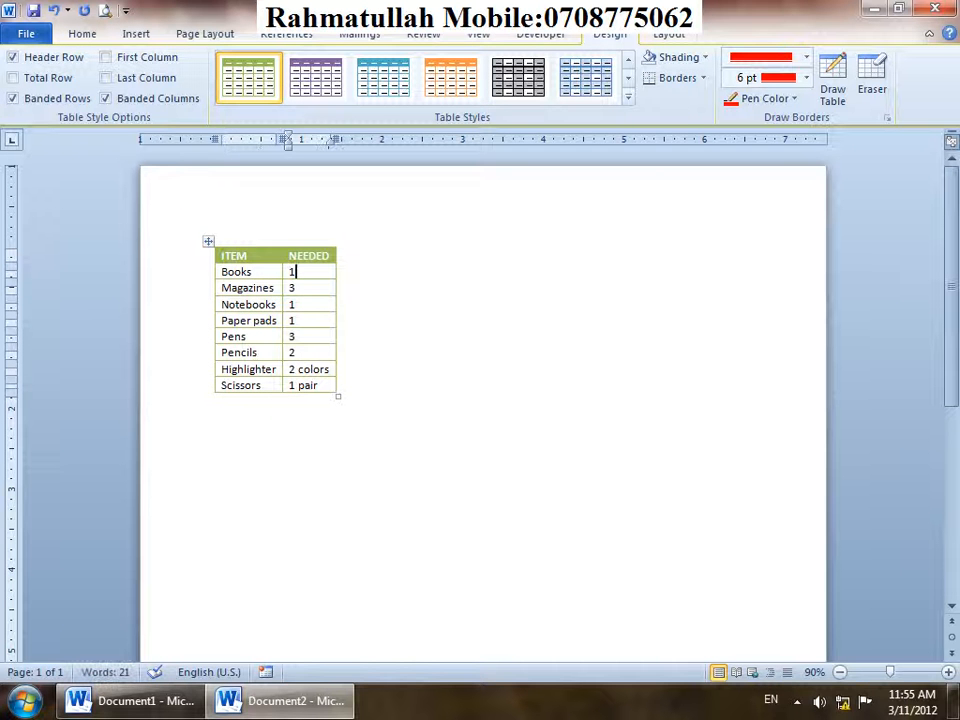
pyautogui.moveTo(303, 288); pyautogui.dragTo(303, 304)
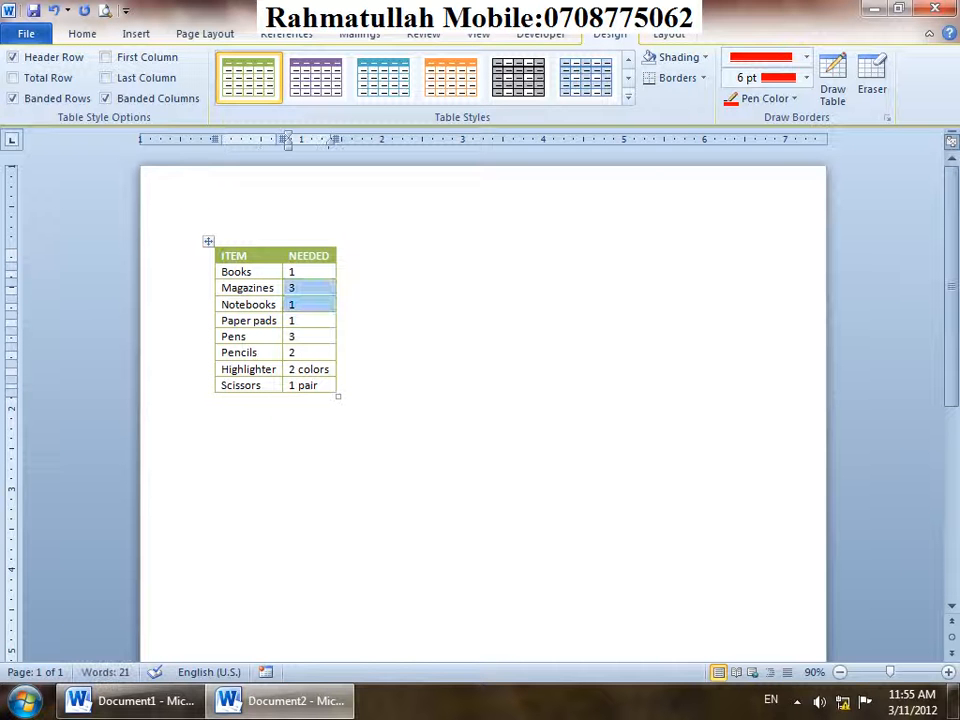
pyautogui.moveTo(241, 272); pyautogui.dragTo(282, 272)
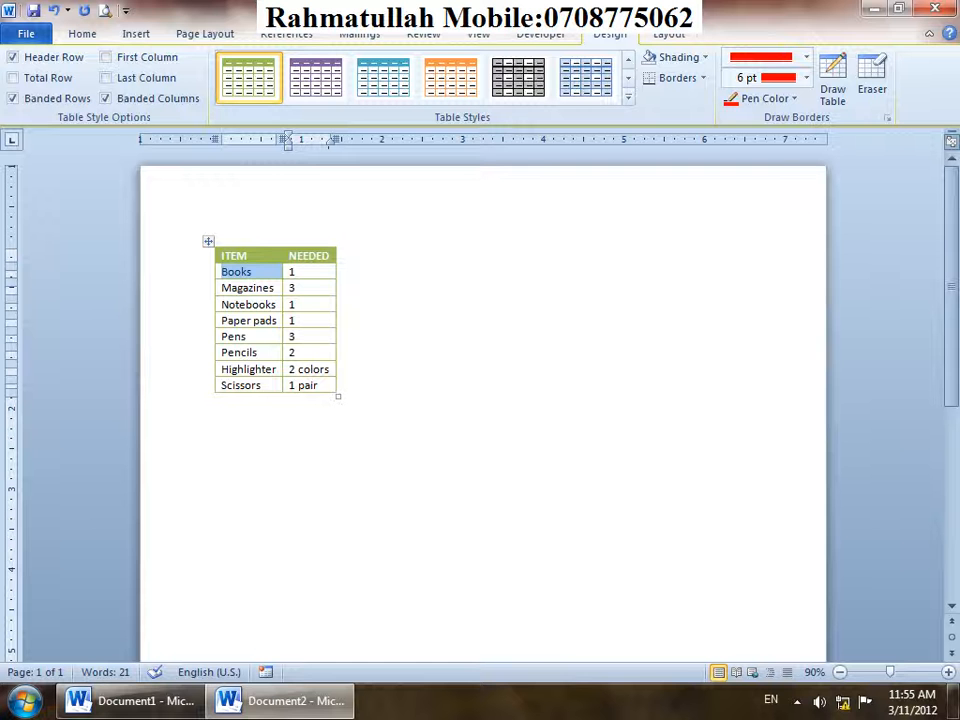
pyautogui.click(297, 272)
pyautogui.doubleClick(293, 272)
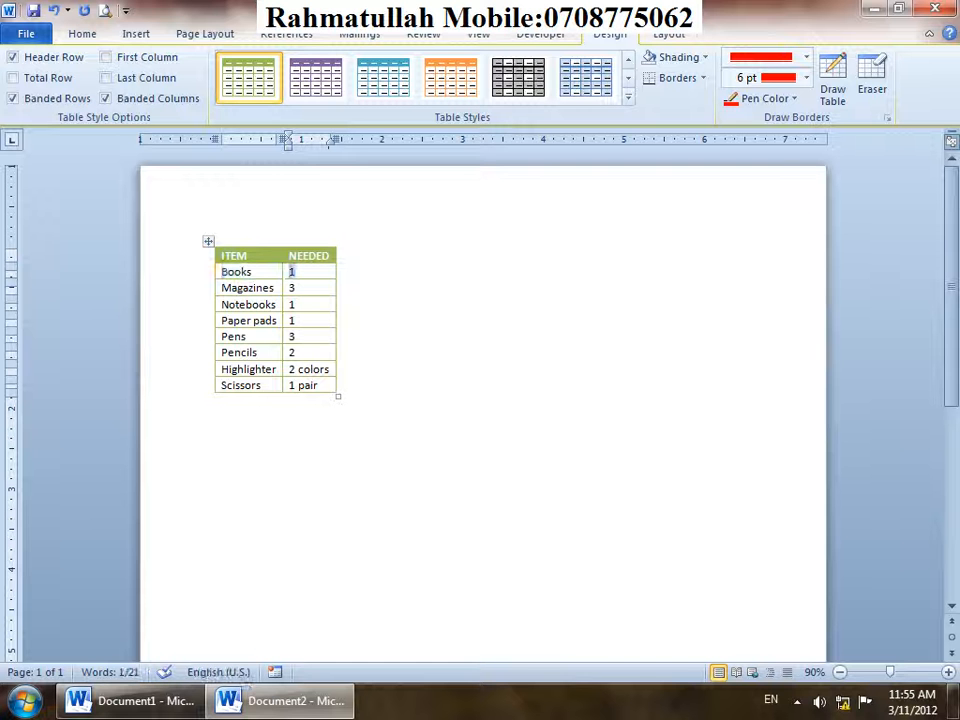
# Delete the entire item list table, including its header row.
pyautogui.click(324, 388)
pyautogui.moveTo(324, 388); pyautogui.dragTo(234, 257)
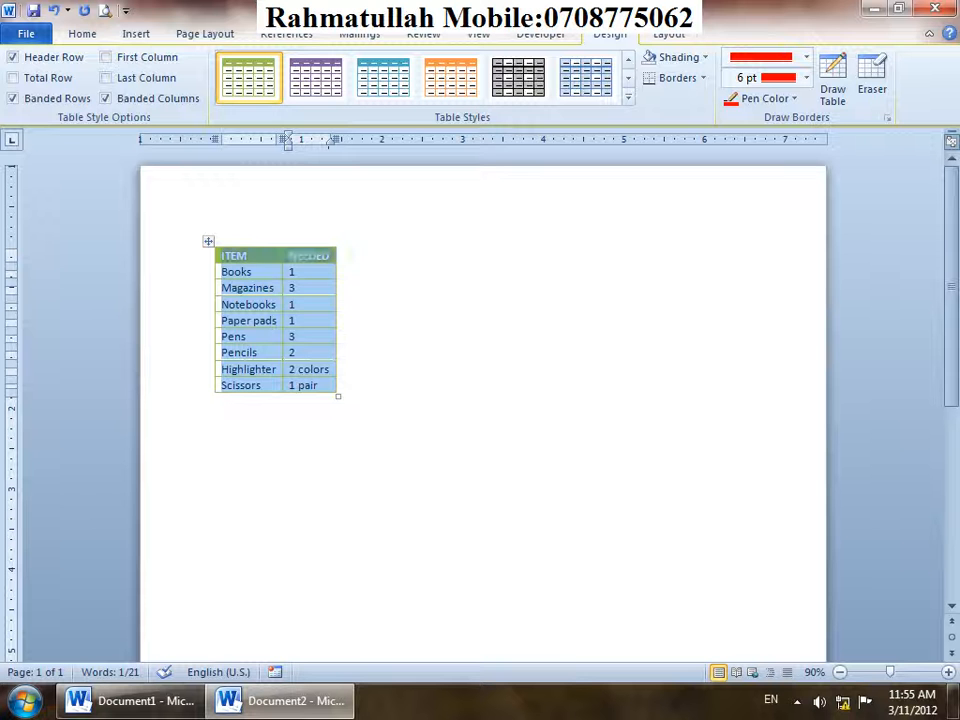
pyautogui.press('BackSpace')
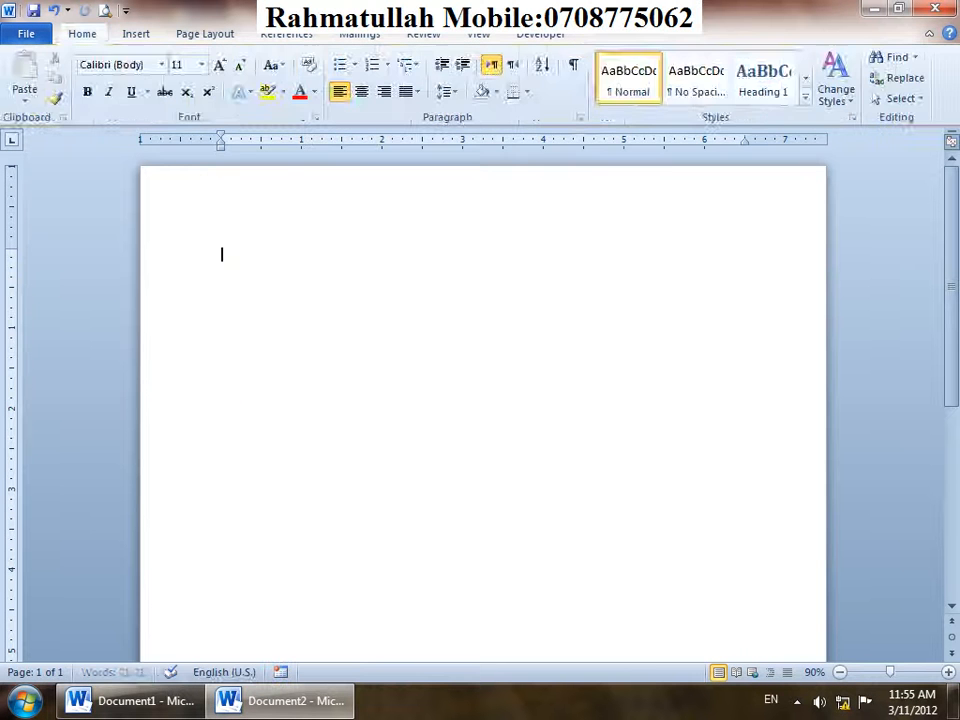
pyautogui.click(117, 78)
pyautogui.click(167, 190)
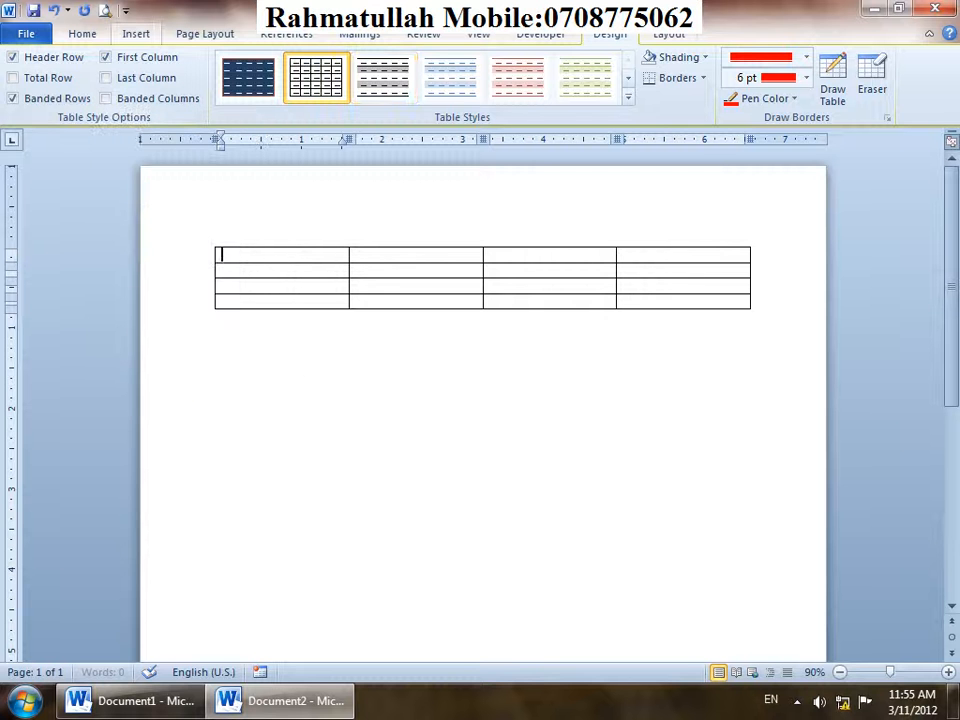
pyautogui.click(136, 33)
pyautogui.click(117, 78)
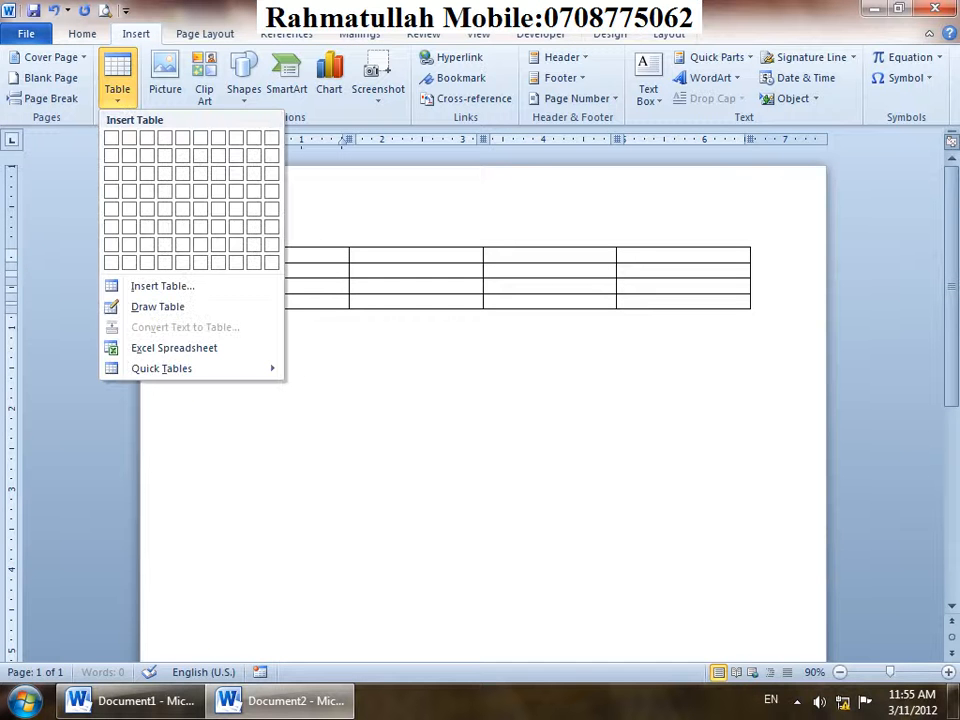
pyautogui.press('Escape')
pyautogui.hotkey('ctrl', 'z')
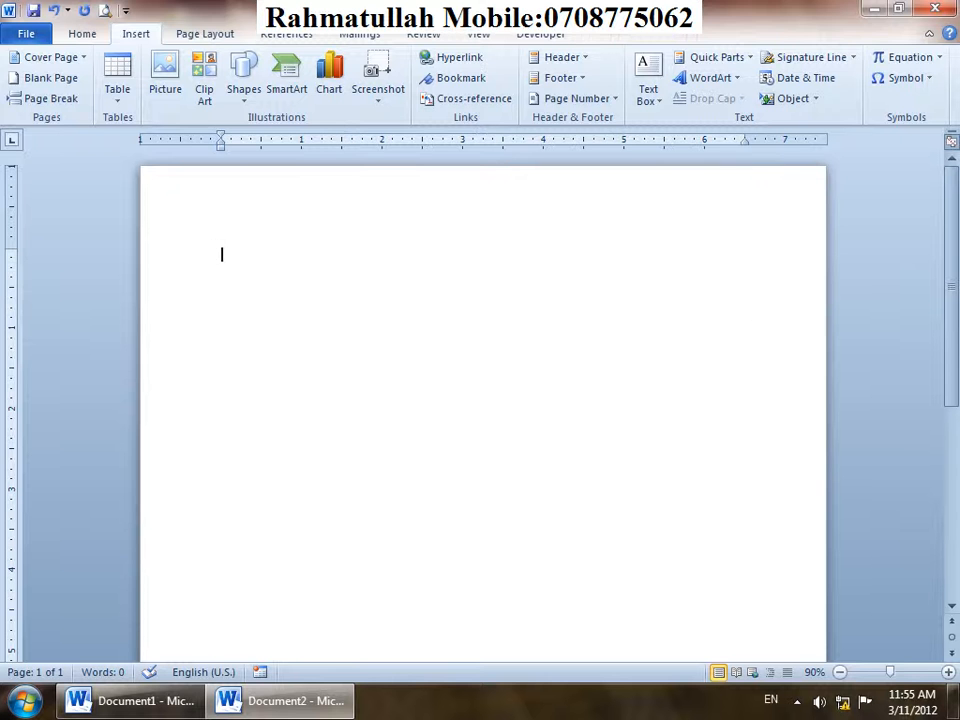
# Close Document2 and Document1 without saving either document.
pyautogui.hotkey('alt', 'F4')
pyautogui.press('n')
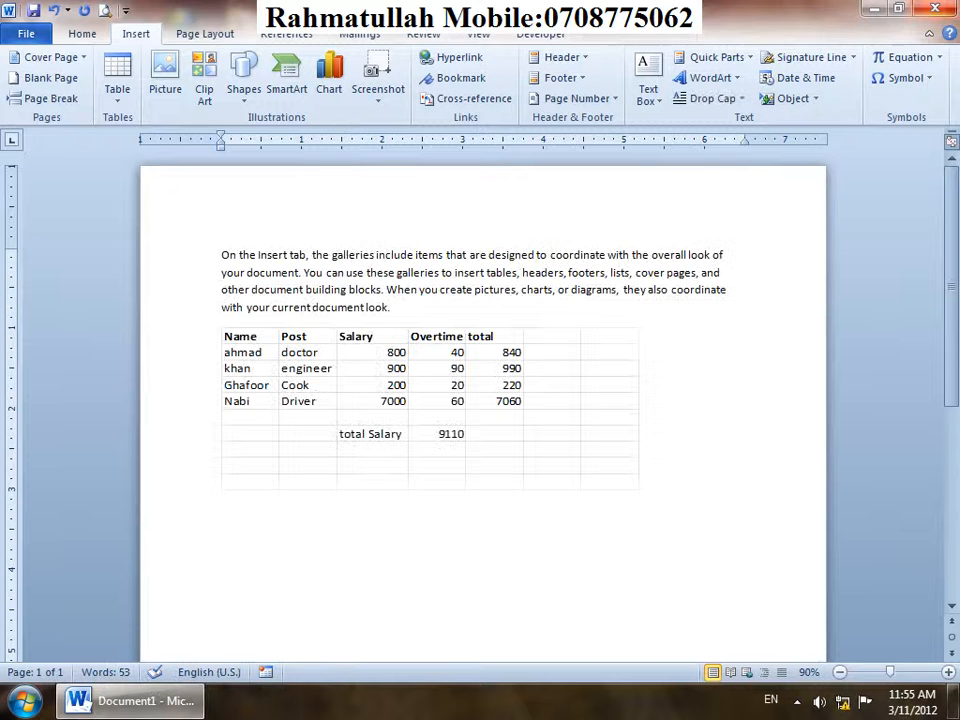
pyautogui.hotkey('alt', 'F4')
pyautogui.press('n')
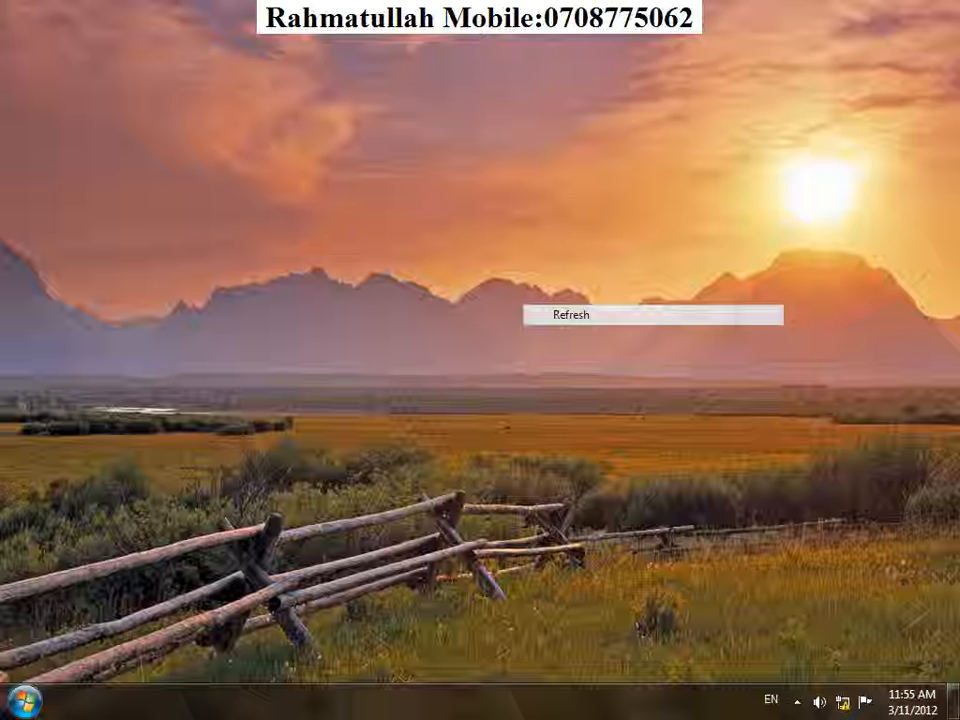